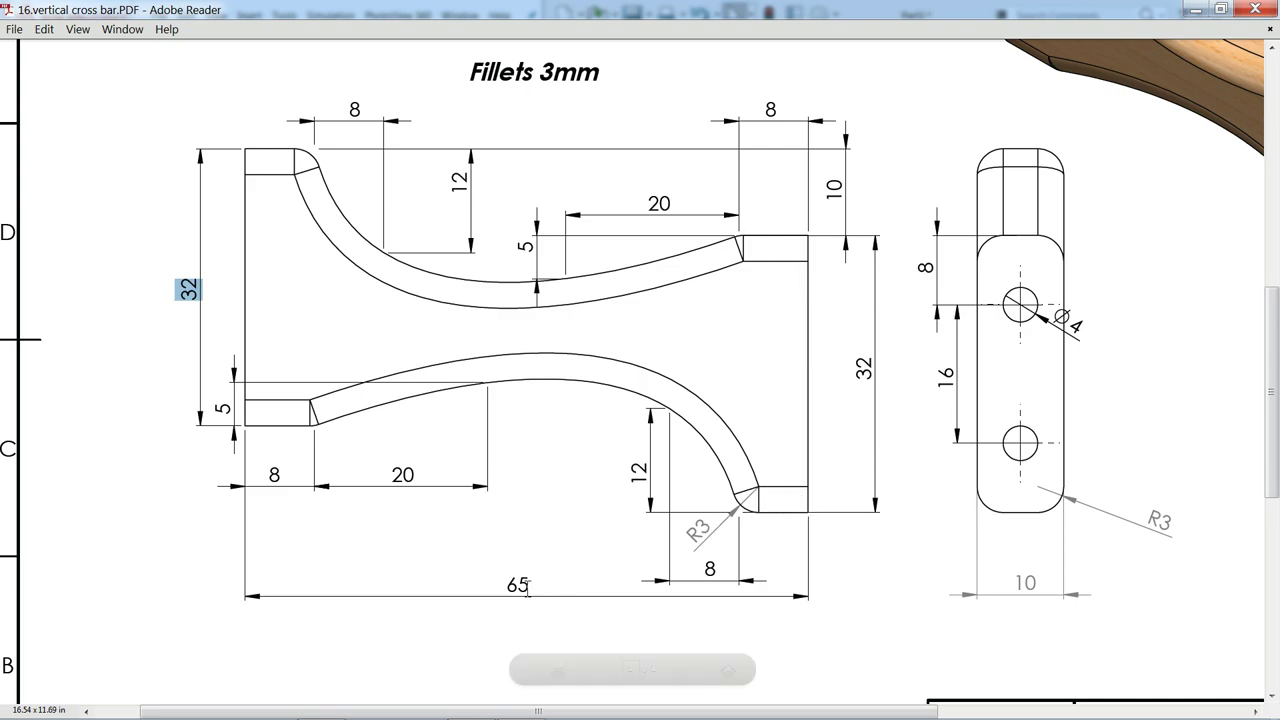
- Pick out the 65 mm overall length value on the reference drawing, then clear the selection
left_click_drag(536, 587, 498, 587)
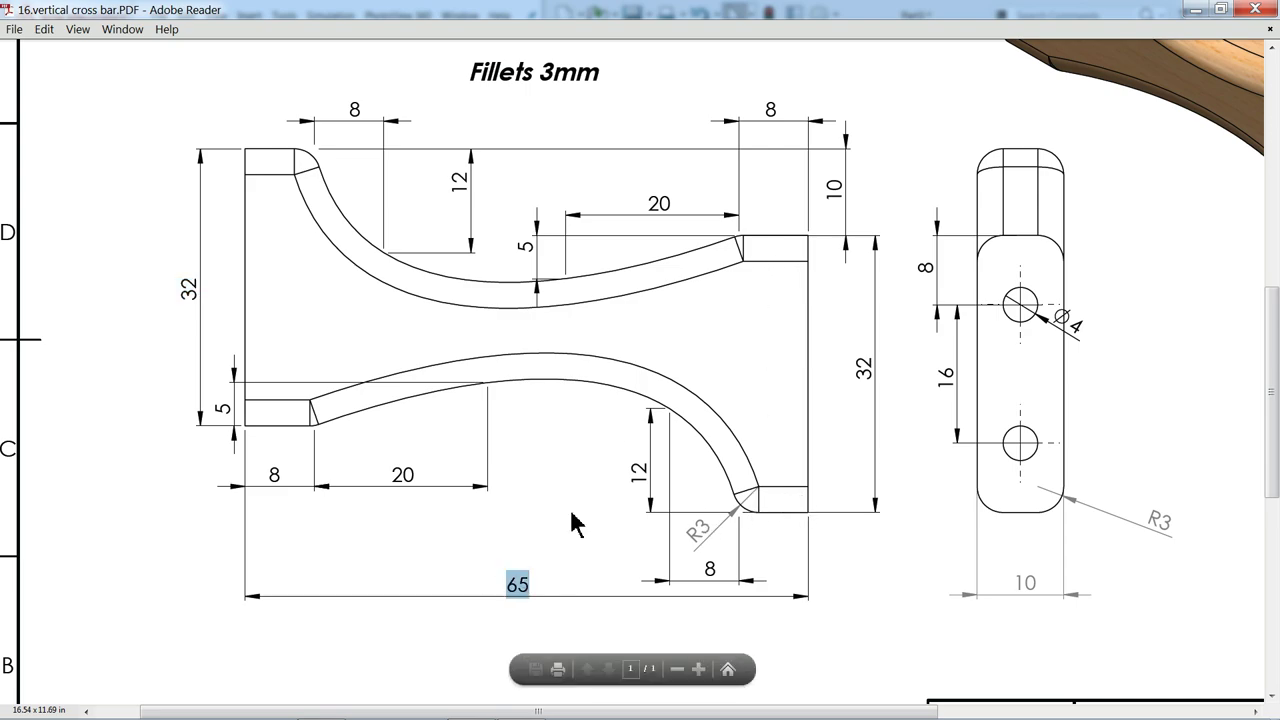
left_click(840, 178)
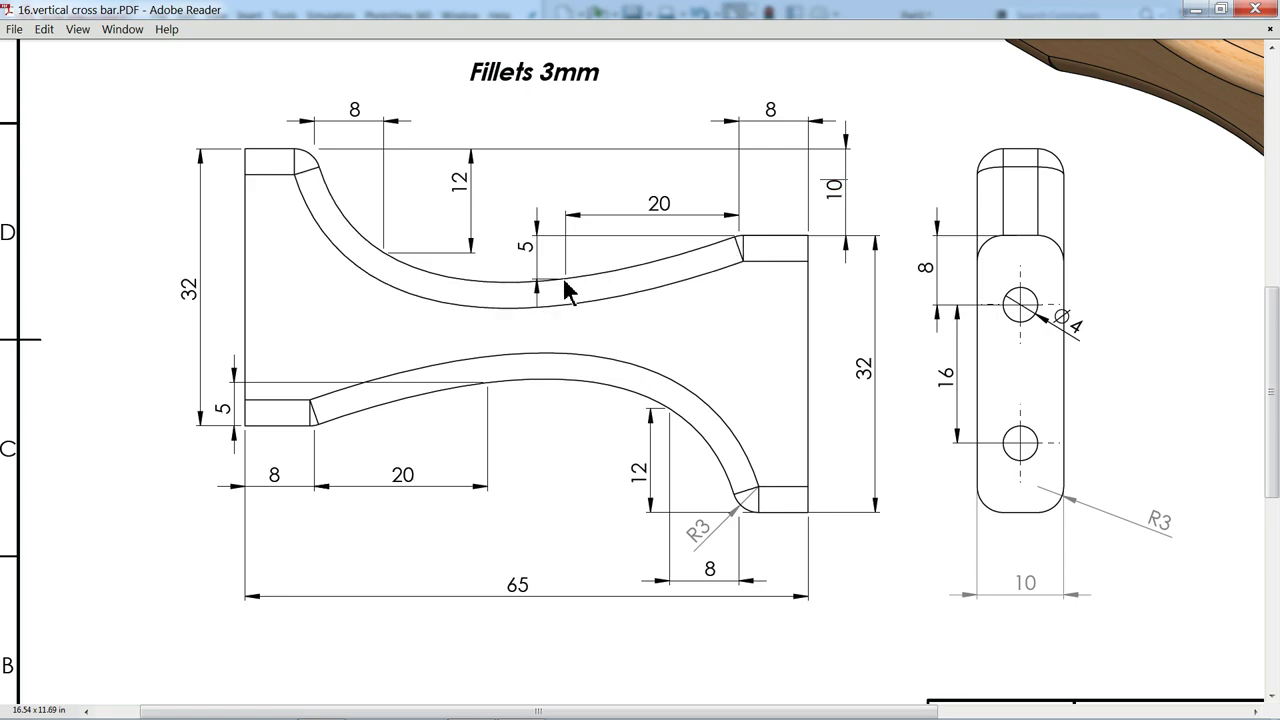
key("ctrl+a")
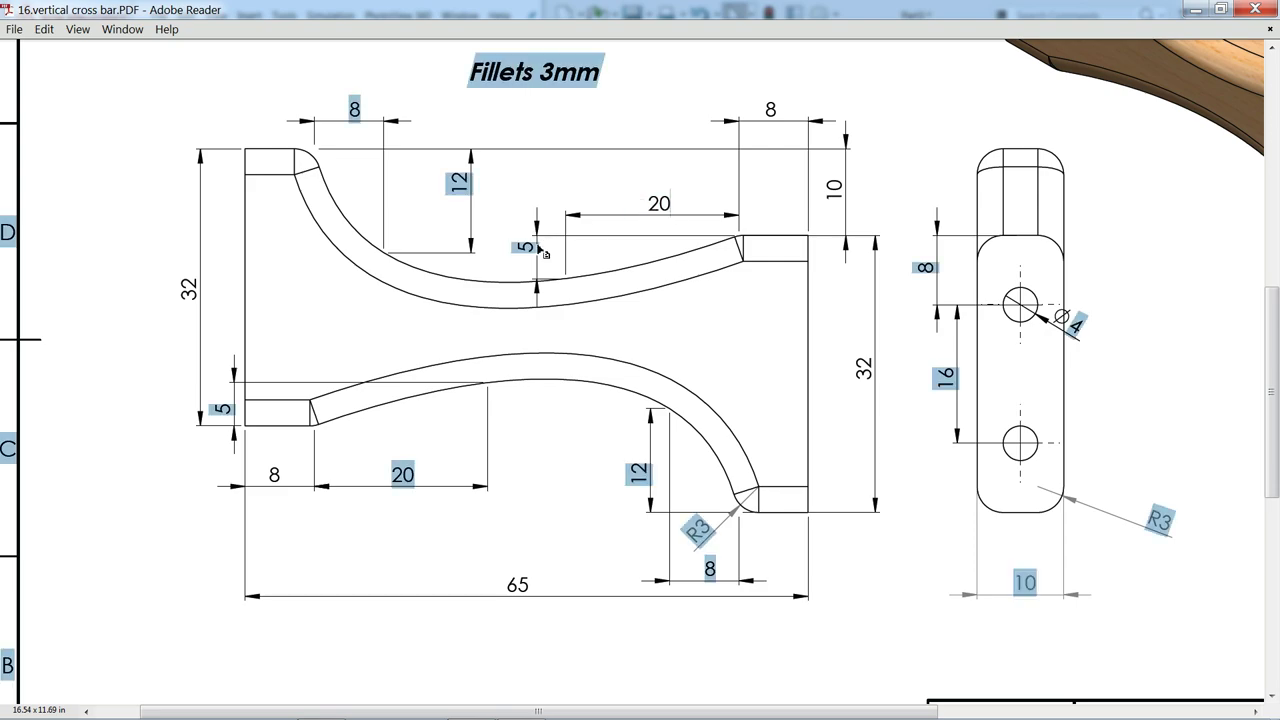
left_click(475, 204)
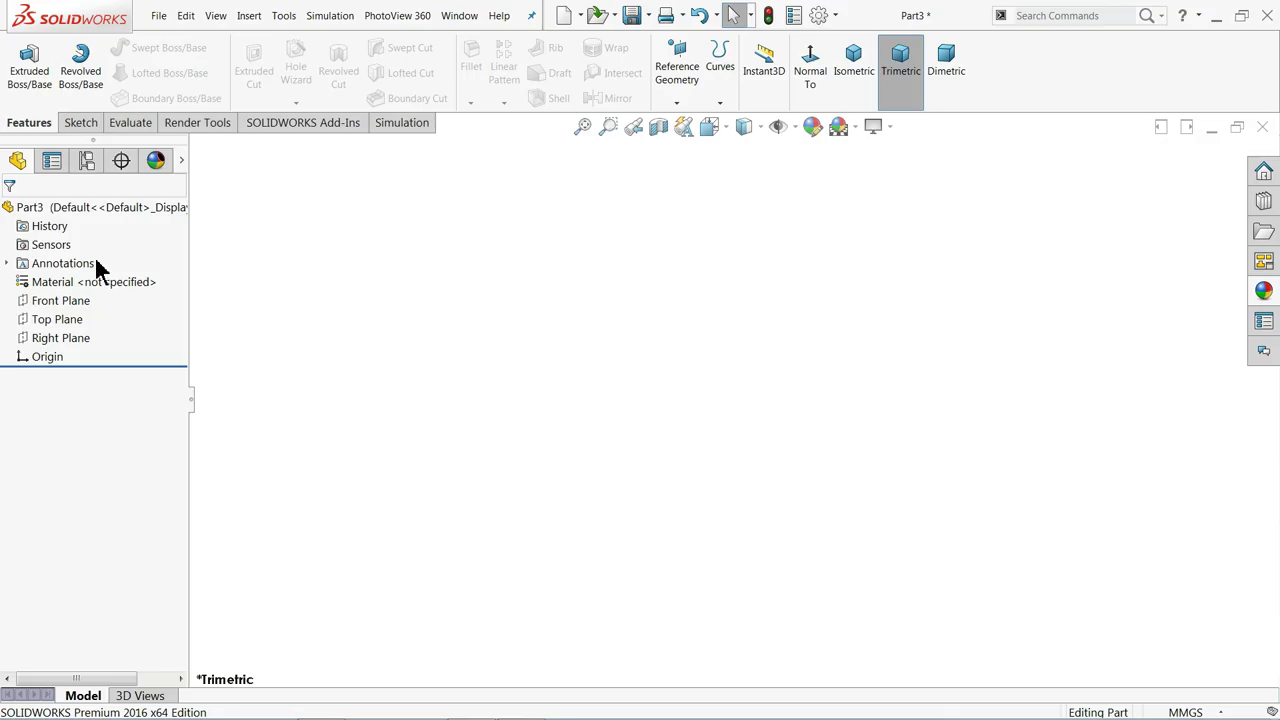
- Start an extrusion sketch on the Front Plane with two tall corner rectangles, one at the origin
left_click(28, 90)
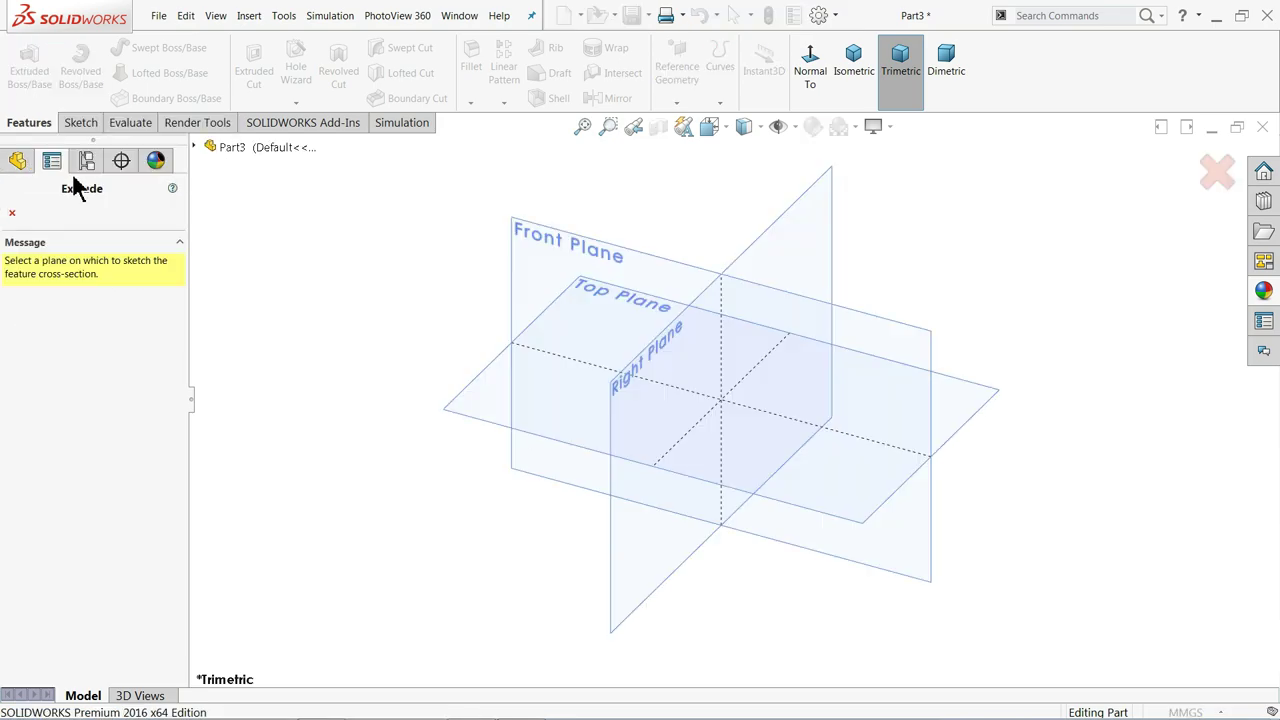
left_click(538, 248)
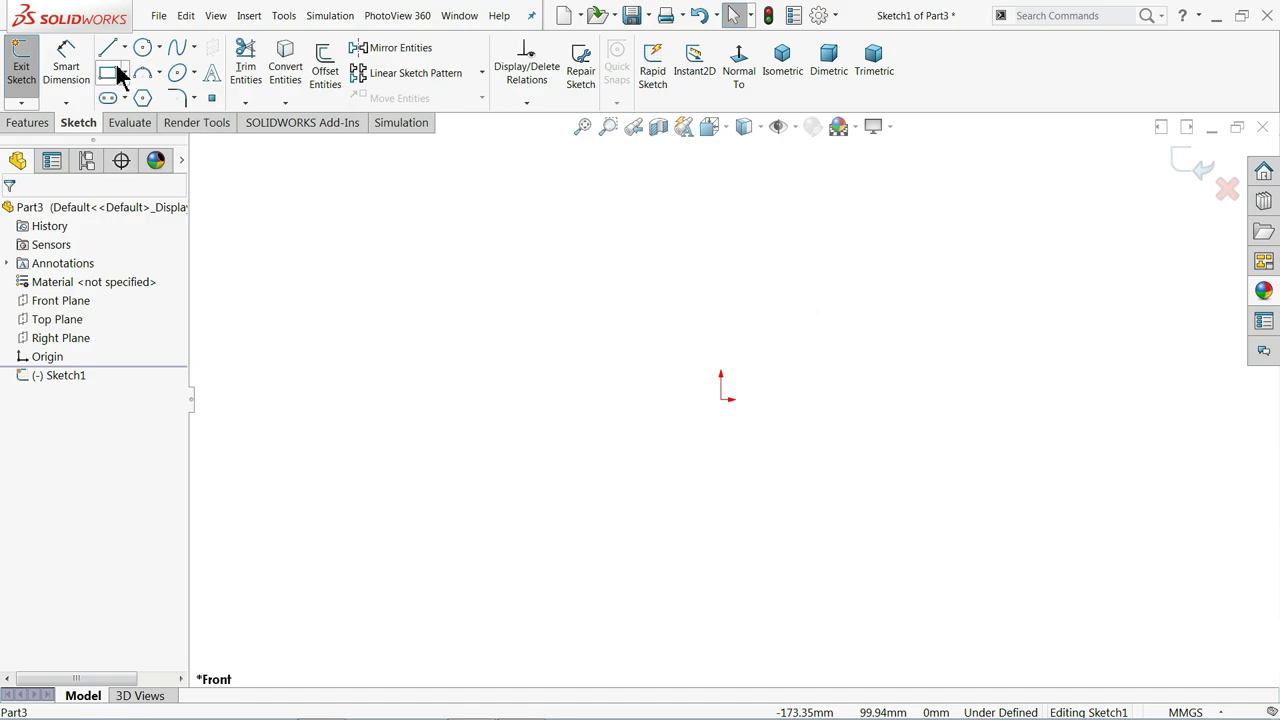
left_click(106, 74)
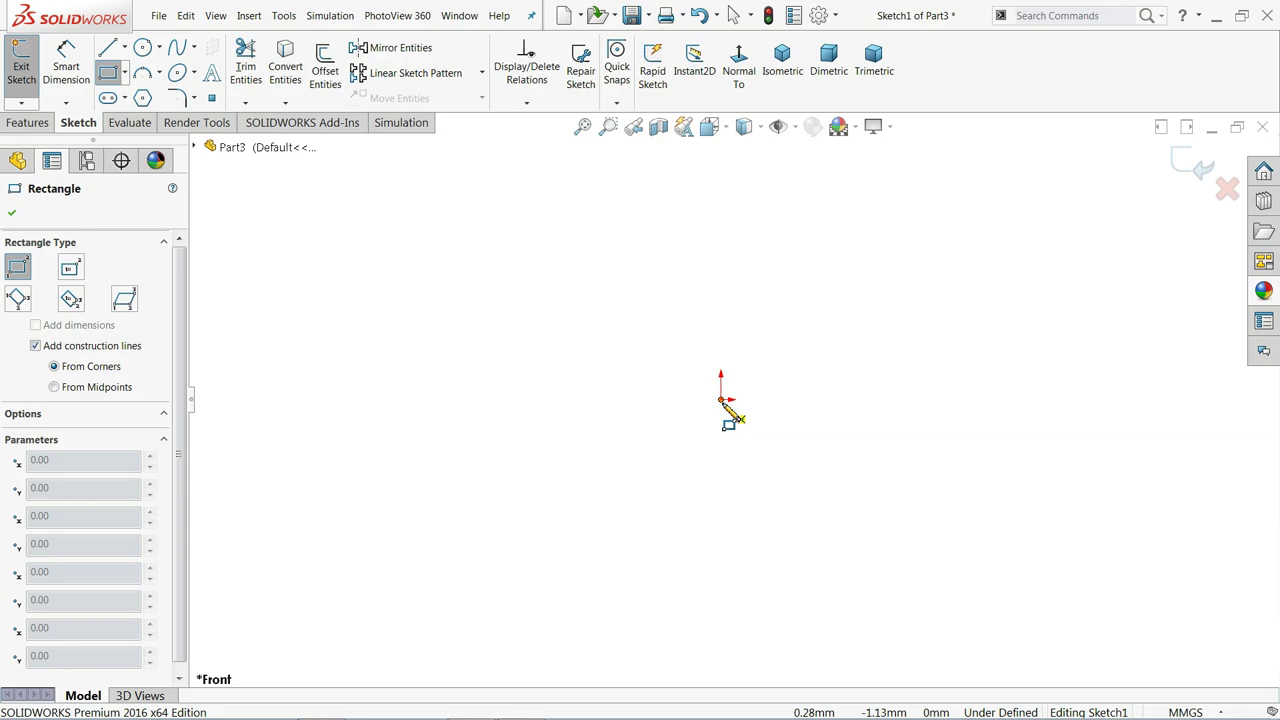
mouse_move(729, 391)
left_mouse_down()
mouse_move(788, 218)
mouse_move(784, 186)
left_mouse_up()
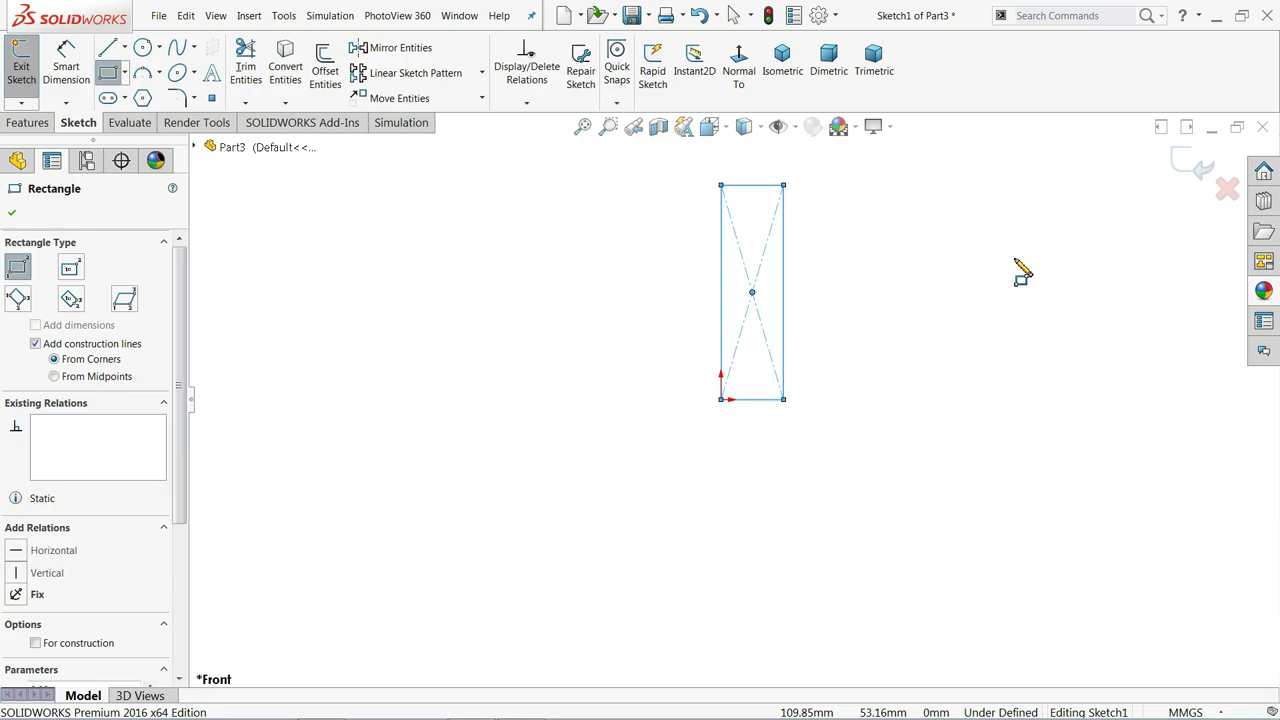
left_click_drag(1014, 260, 1070, 454)
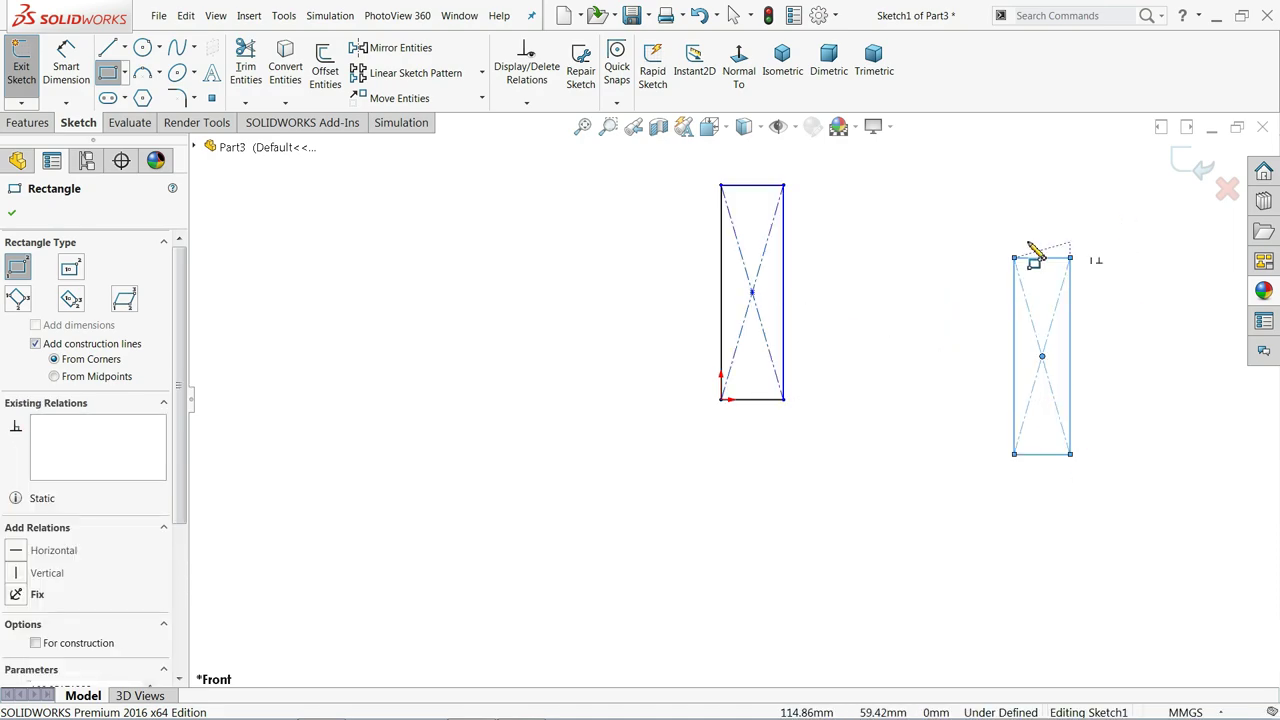
right_click(925, 235)
left_click(949, 238)
- Dimension the origin rectangle to 32 mm tall and 8 mm wide
key("f")
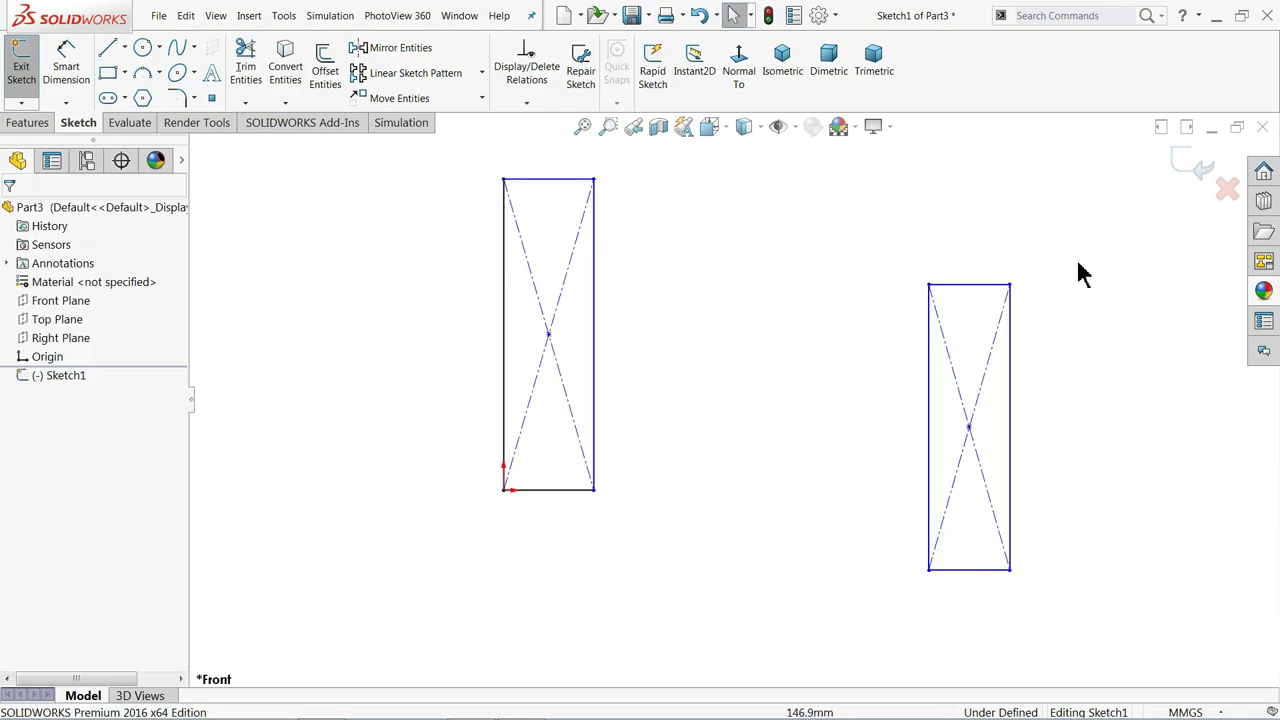
left_click(64, 70)
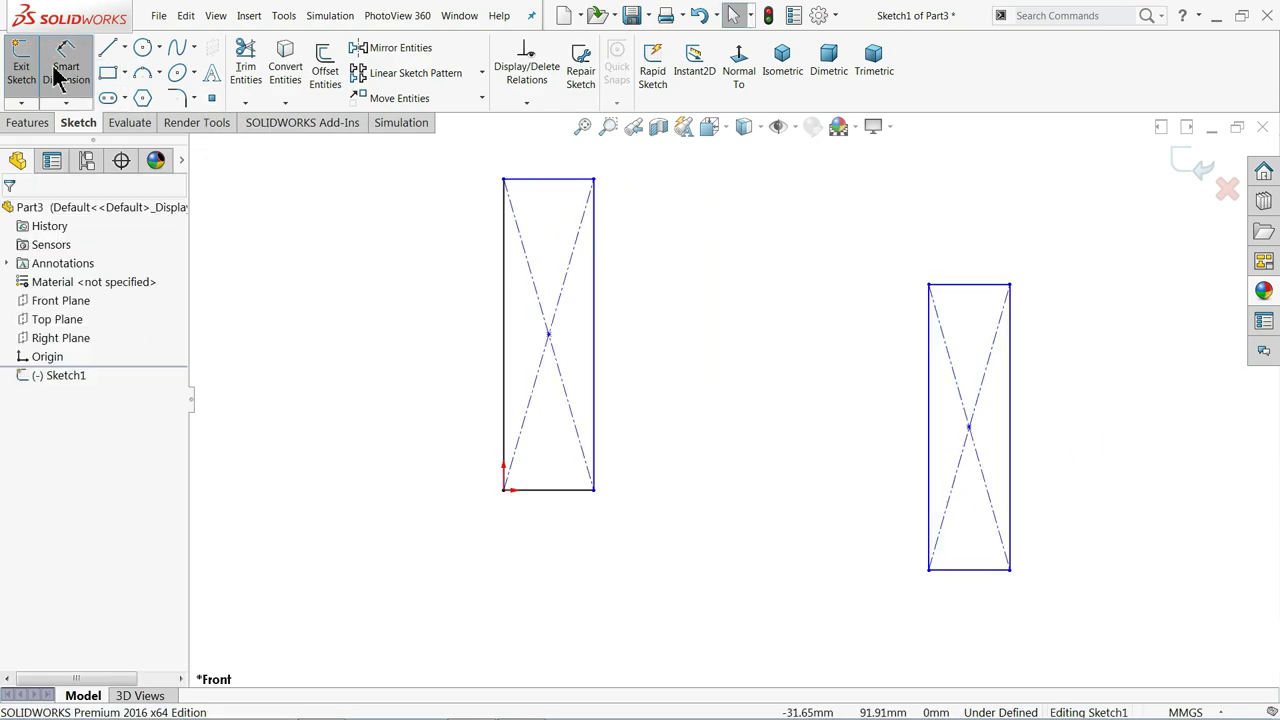
left_click(503, 348)
left_click(430, 343)
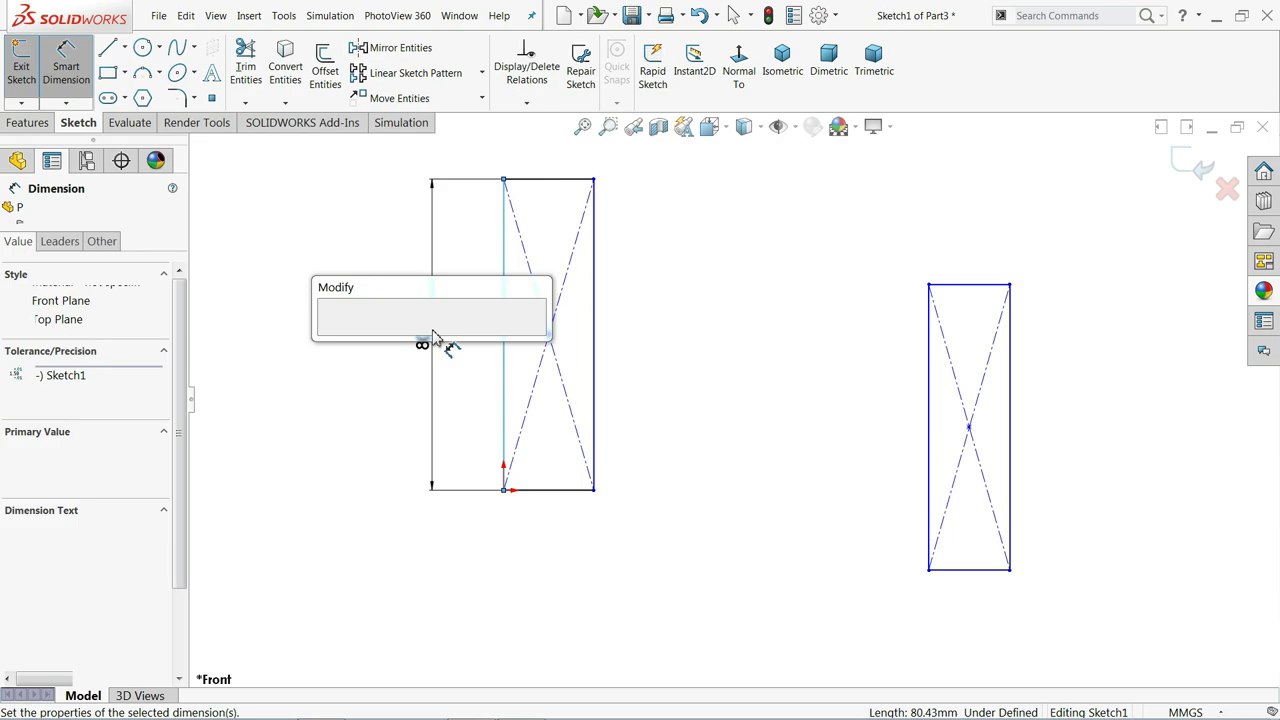
type("32")
key("Return")
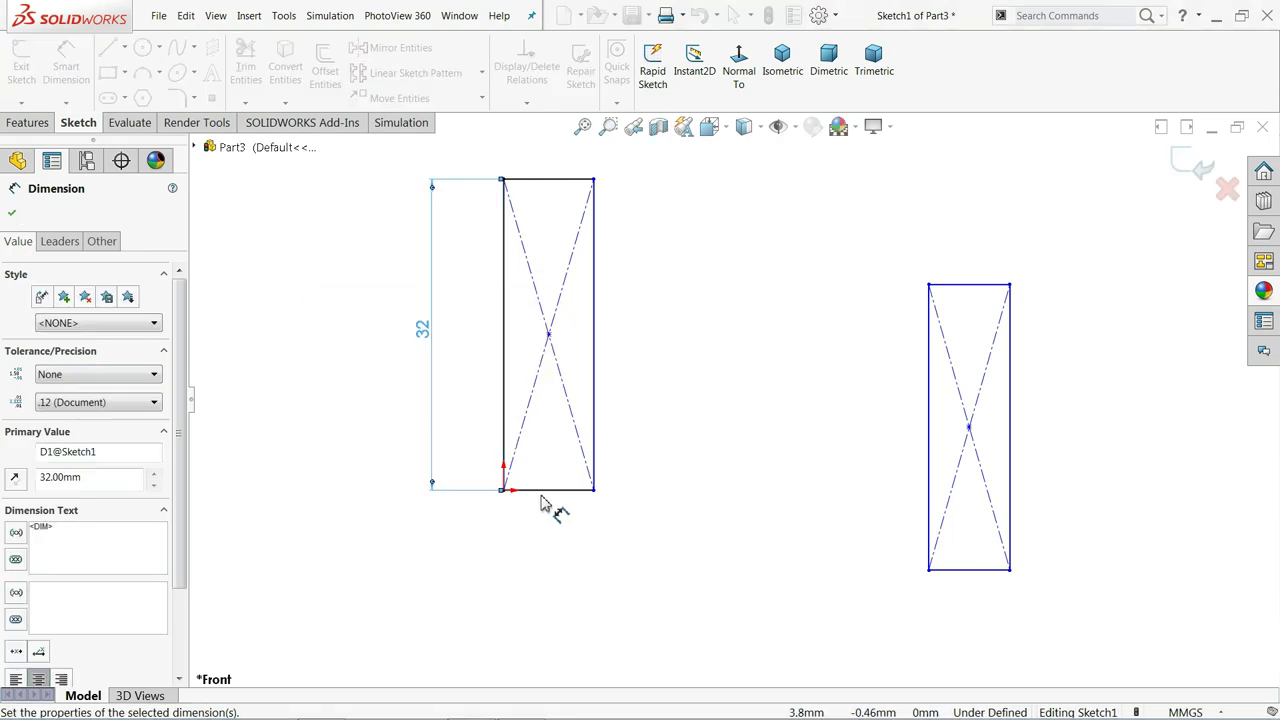
left_click(546, 500)
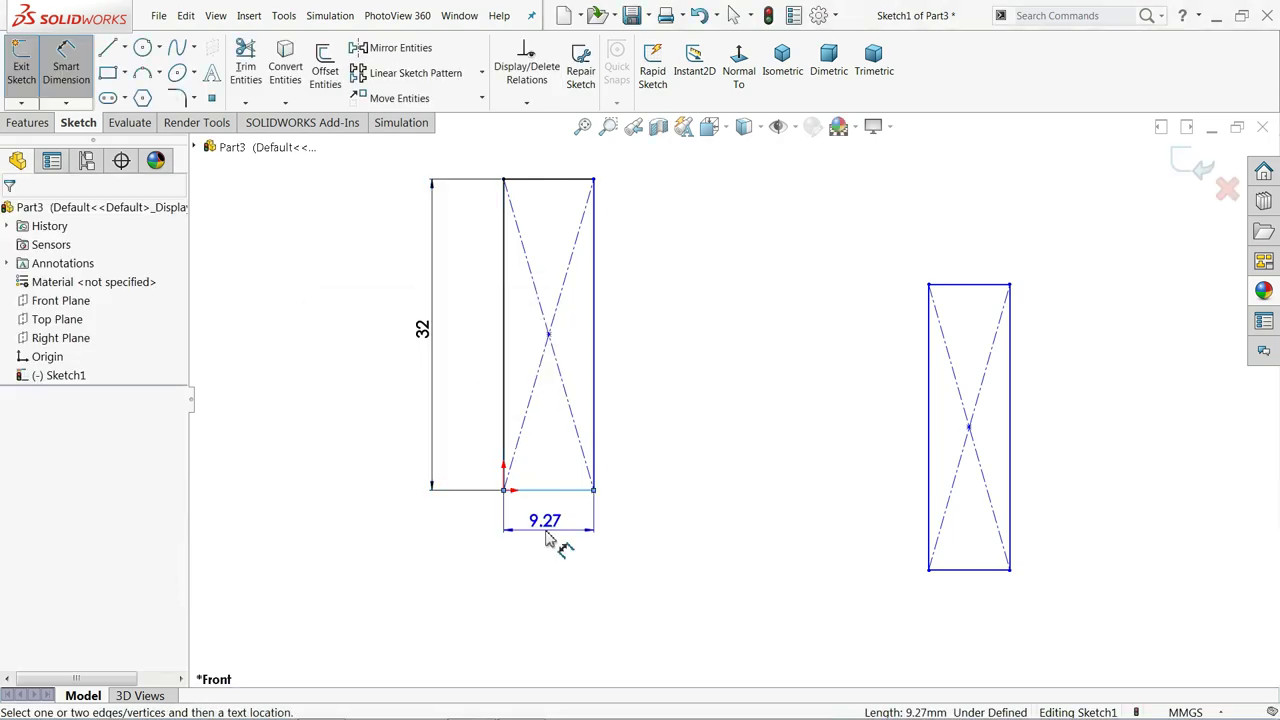
left_click(546, 540)
type("8")
key("Return")
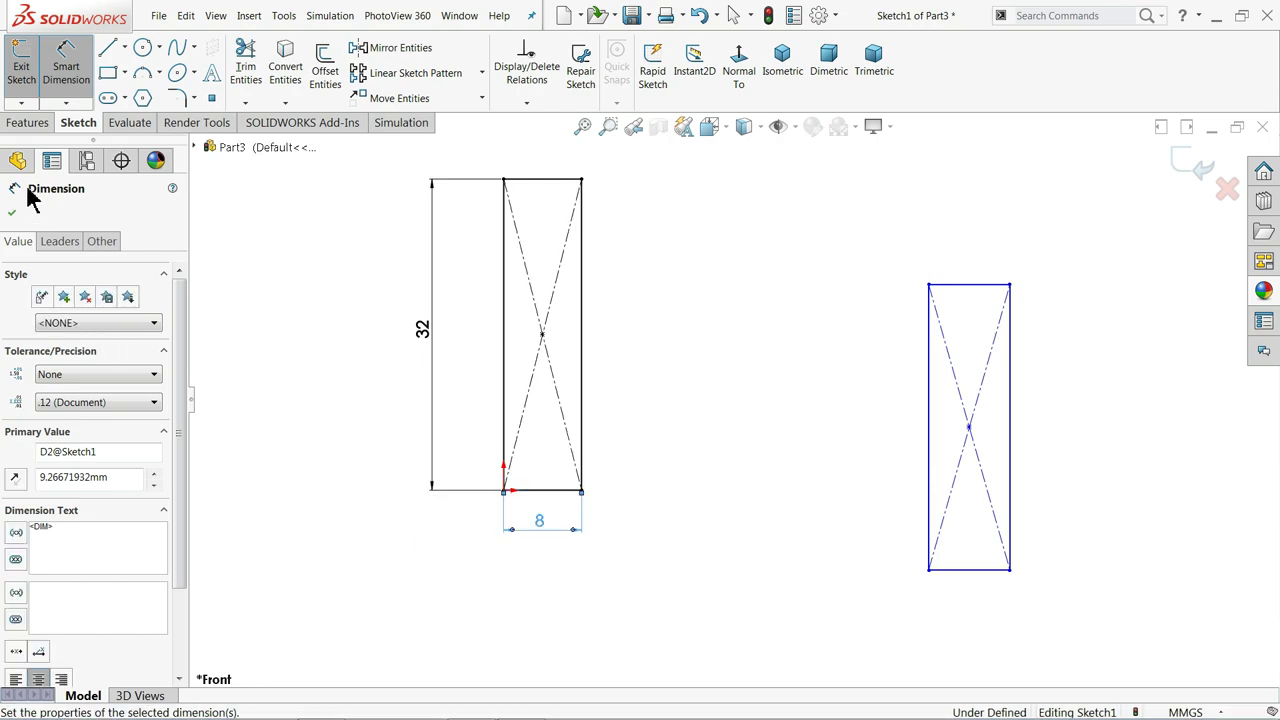
left_click(12, 212)
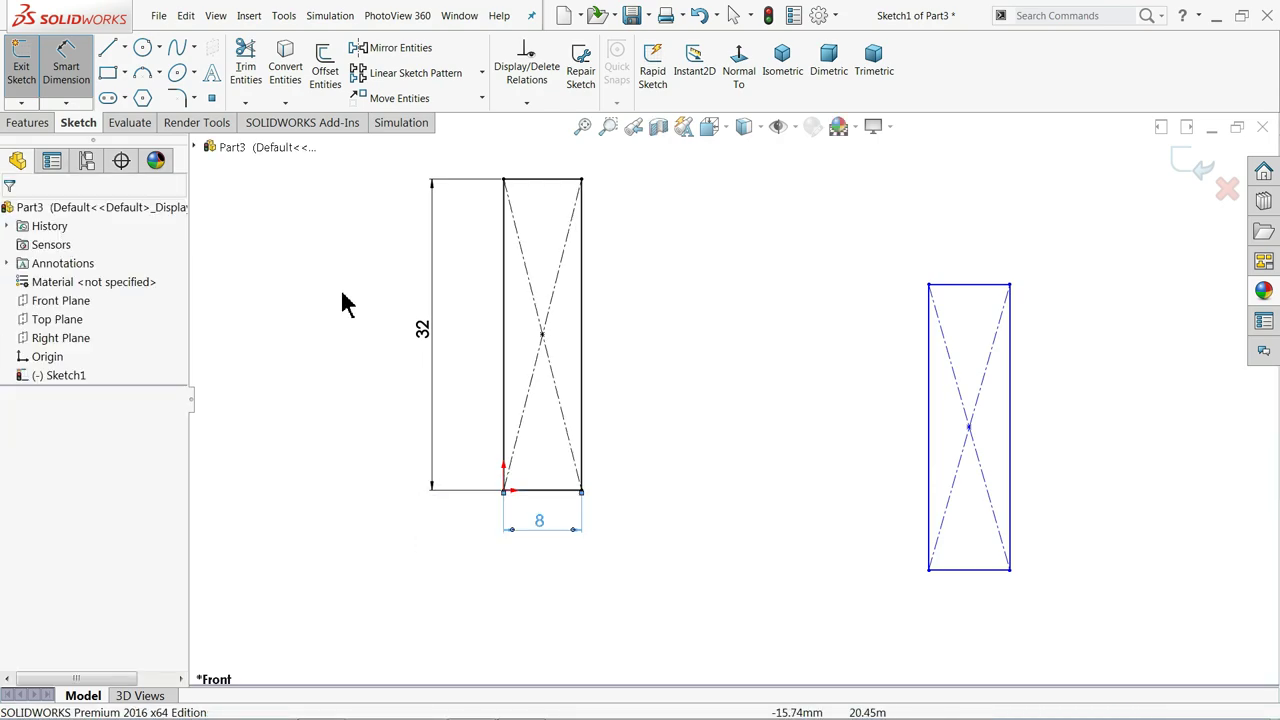
- Make the second rectangle's vertical and horizontal edges equal to the origin rectangle's
left_click(506, 366)
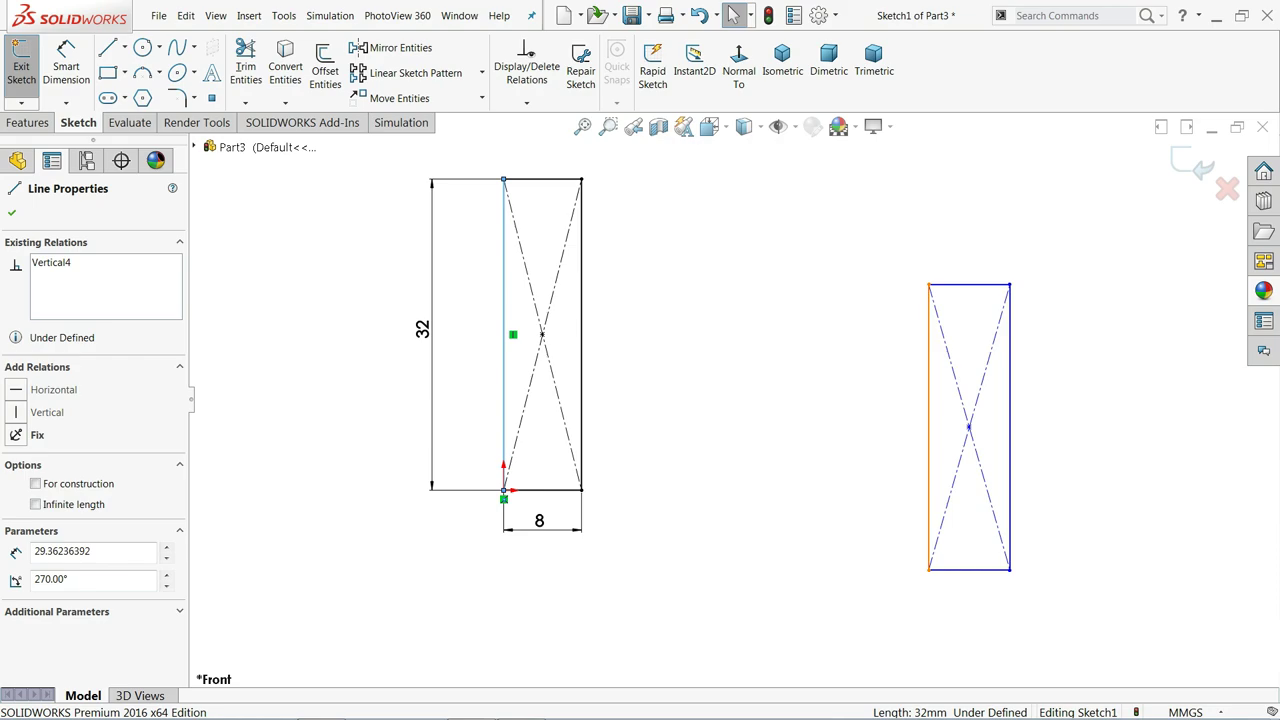
left_click(929, 426, "ctrl")
left_click(1047, 378)
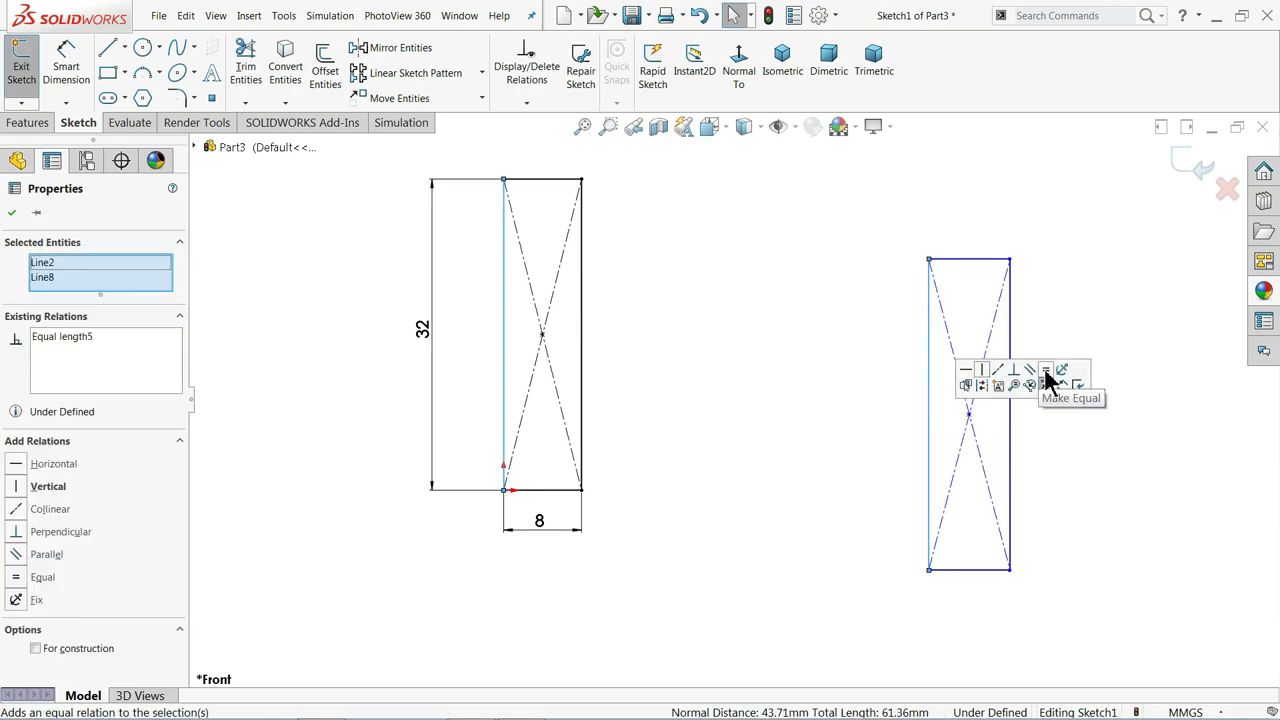
left_click(986, 260)
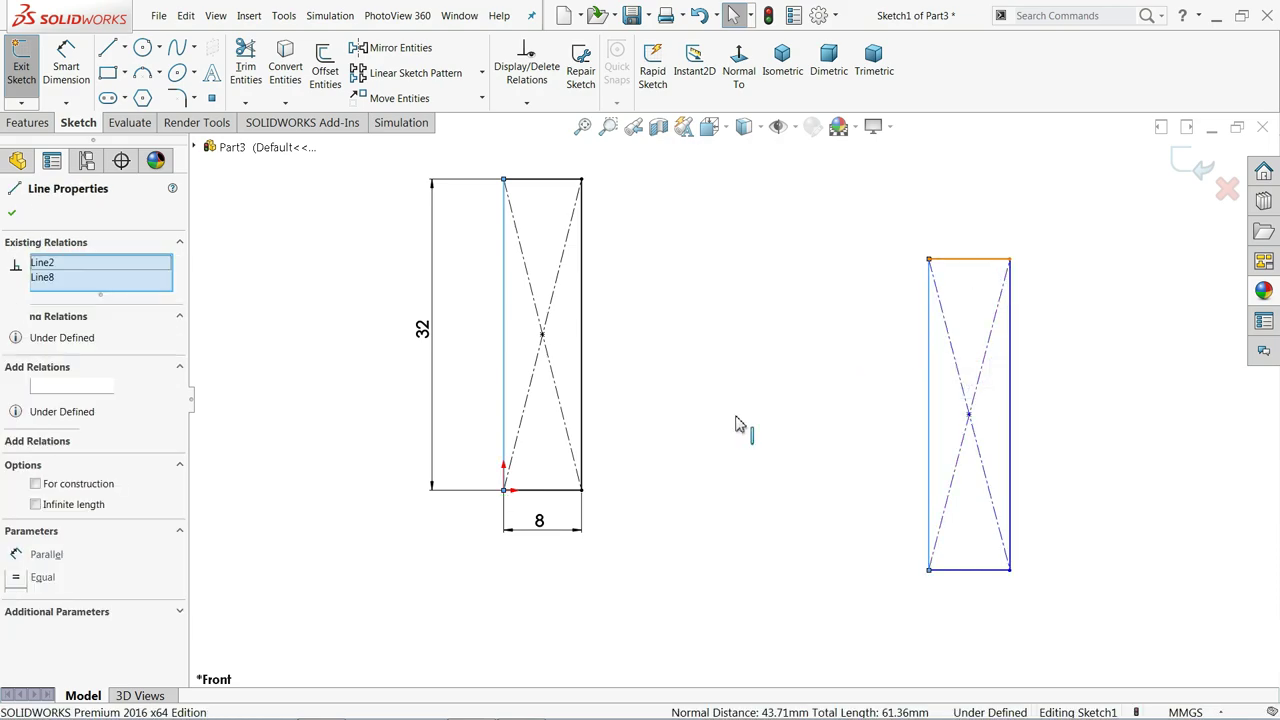
left_click(563, 489, "ctrl")
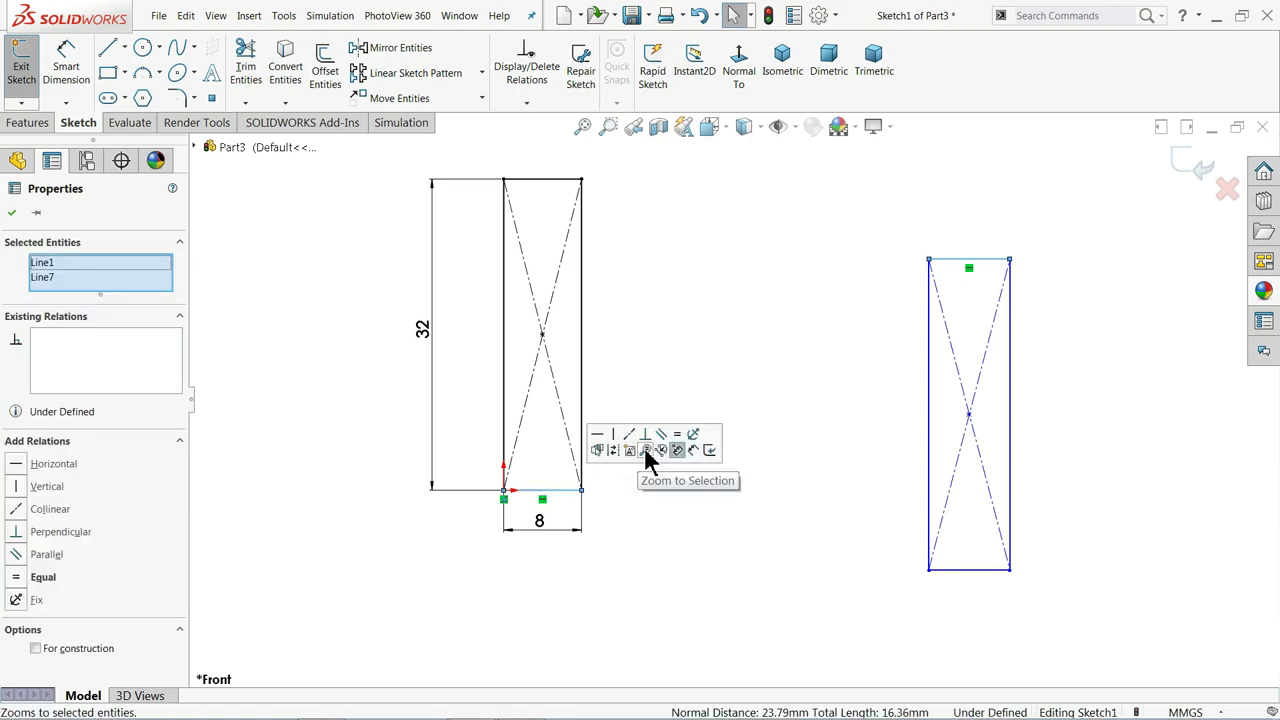
left_click(680, 449)
left_click(766, 343)
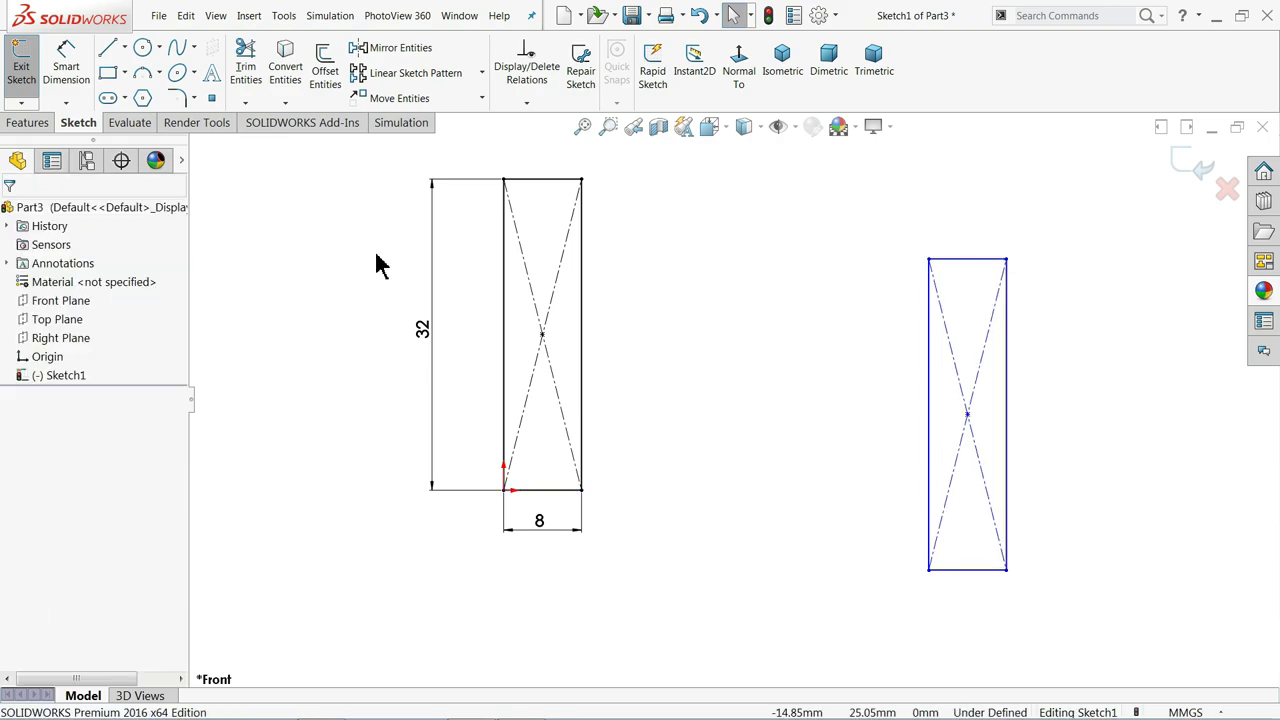
- Dimension the overall length across both rectangles to 65 mm
left_click(80, 85)
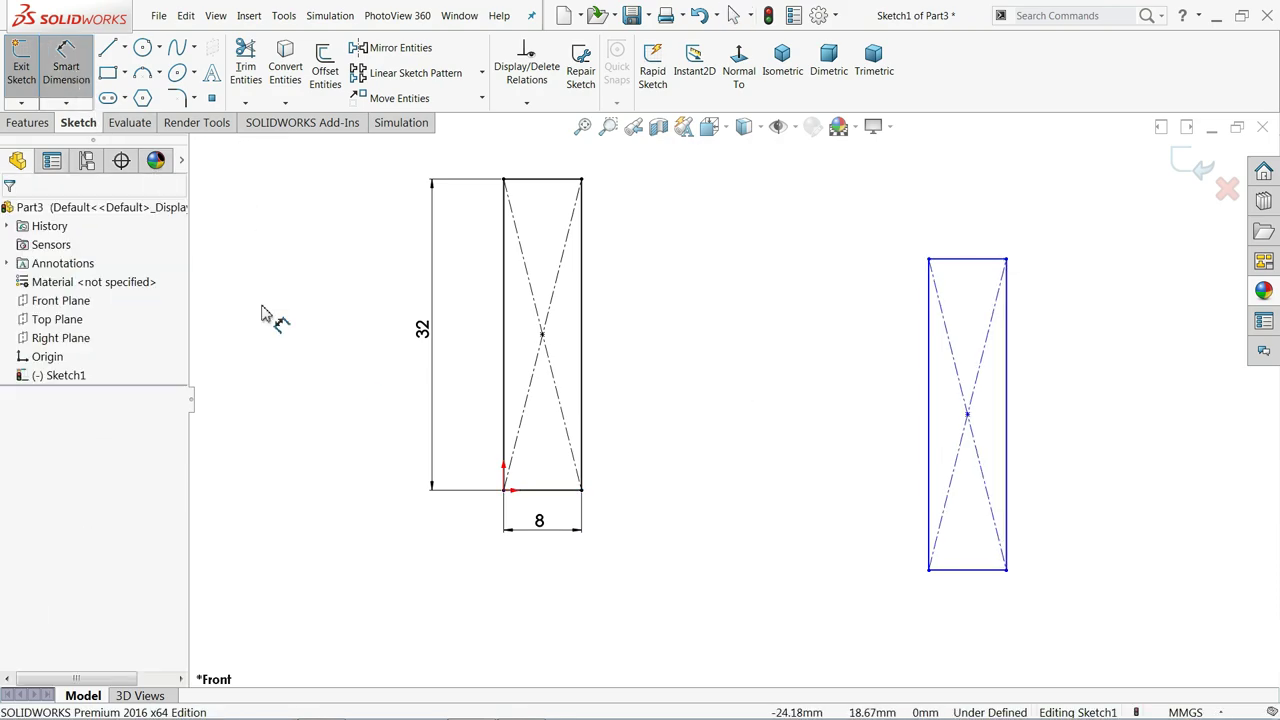
left_click(505, 442)
left_click(1004, 486)
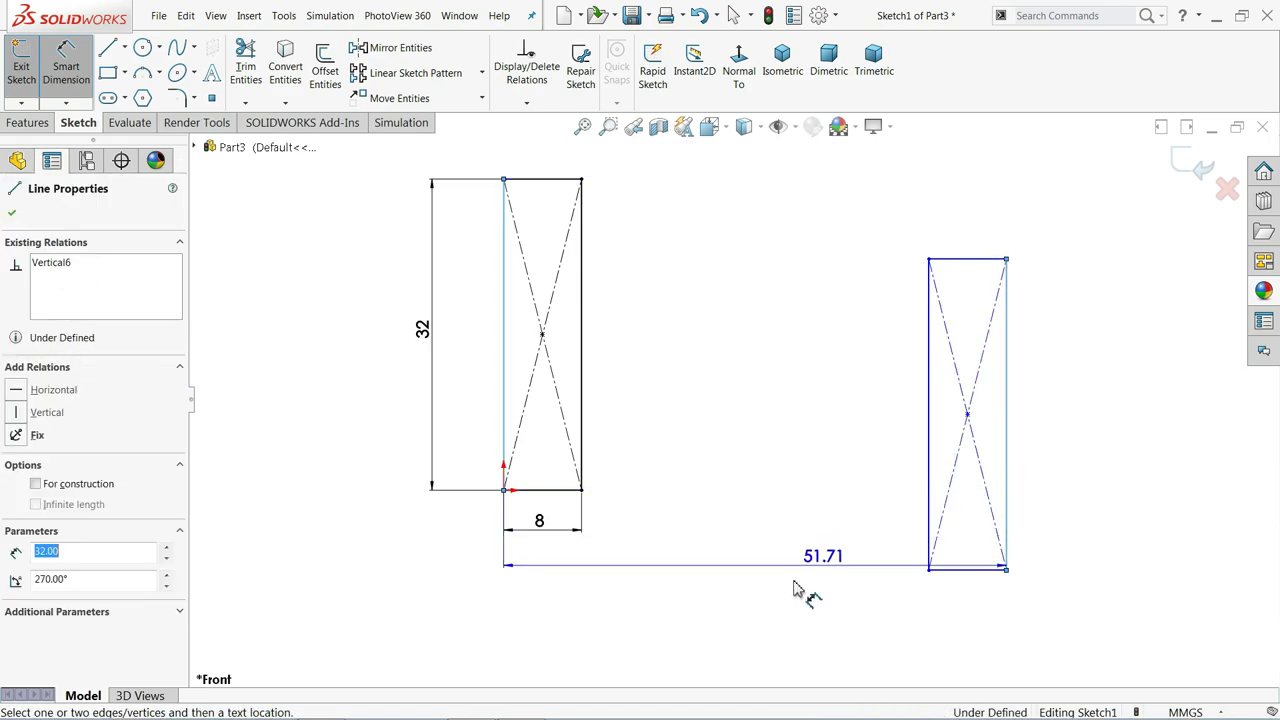
left_click(771, 612)
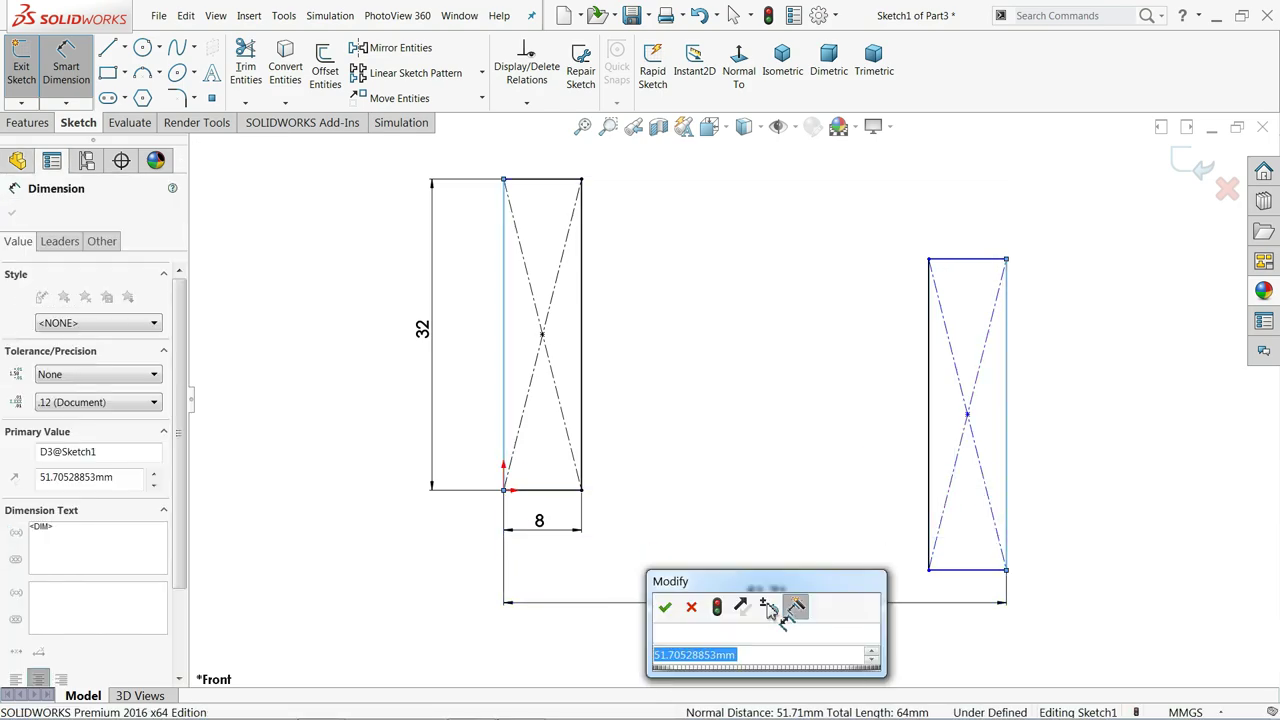
type("65")
left_click(666, 608)
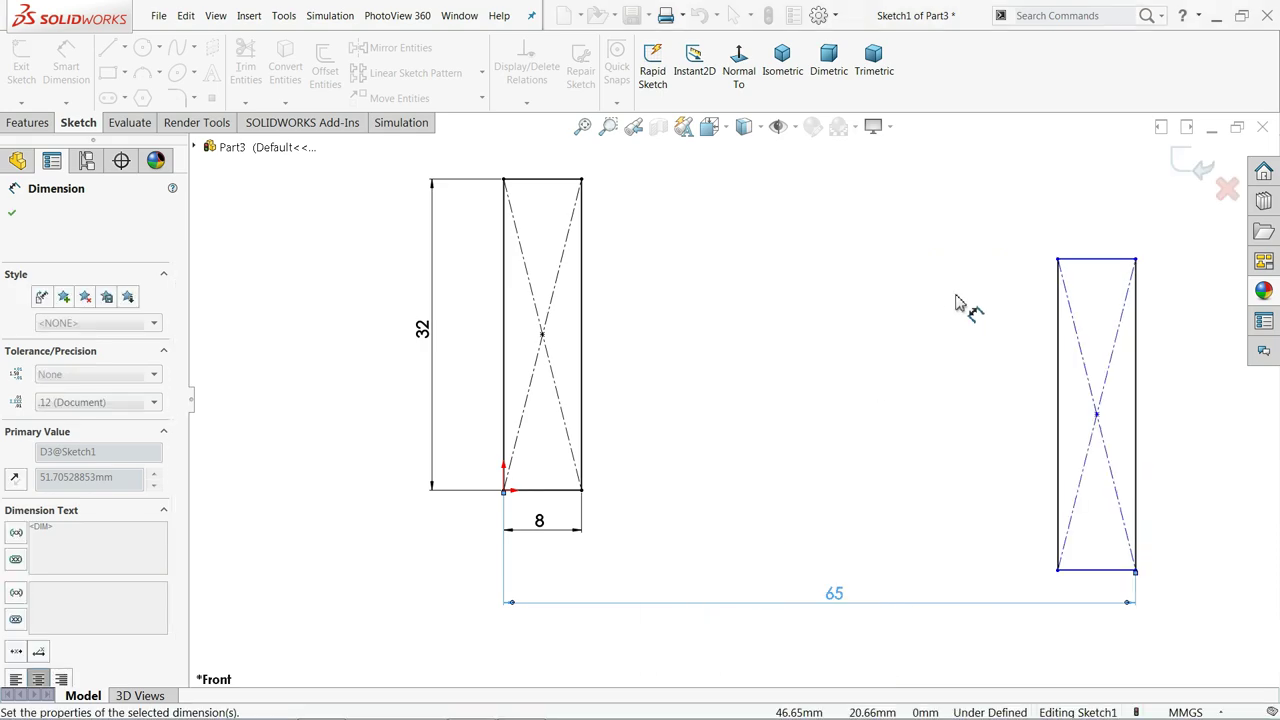
- Dimension the right rectangle's top 10 mm below the left rectangle's top
left_click(1112, 260)
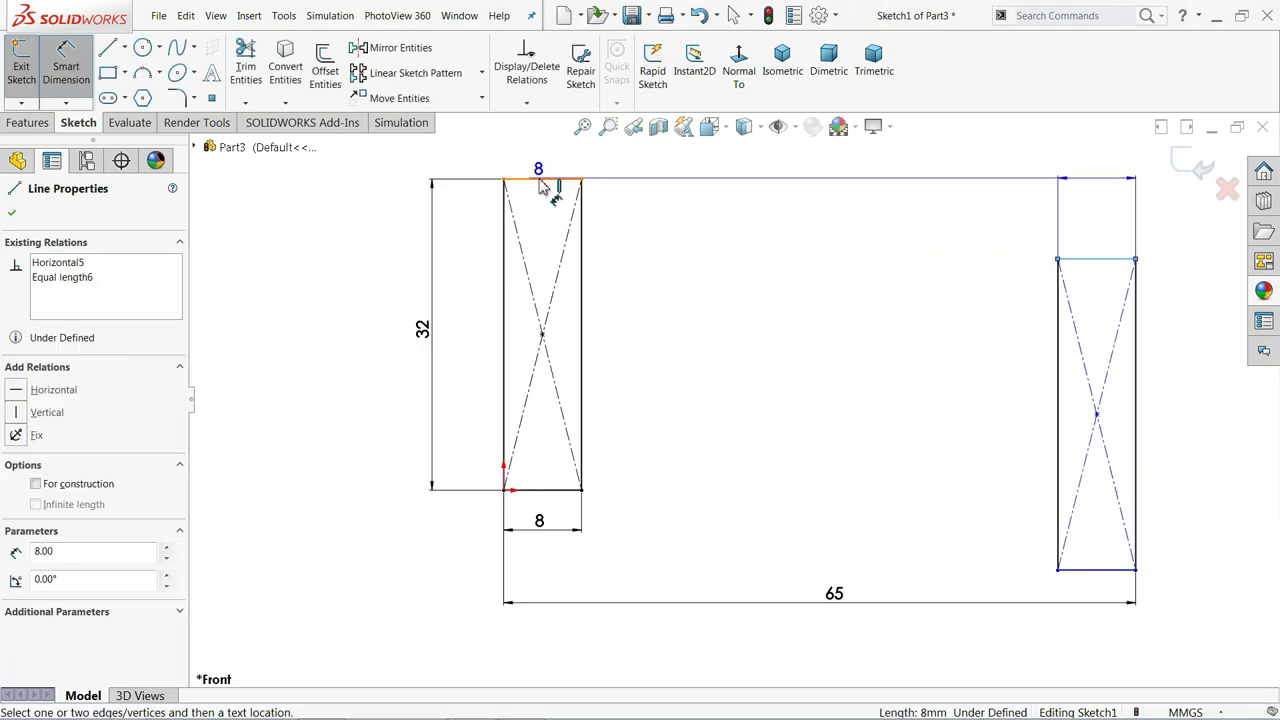
left_click(541, 180)
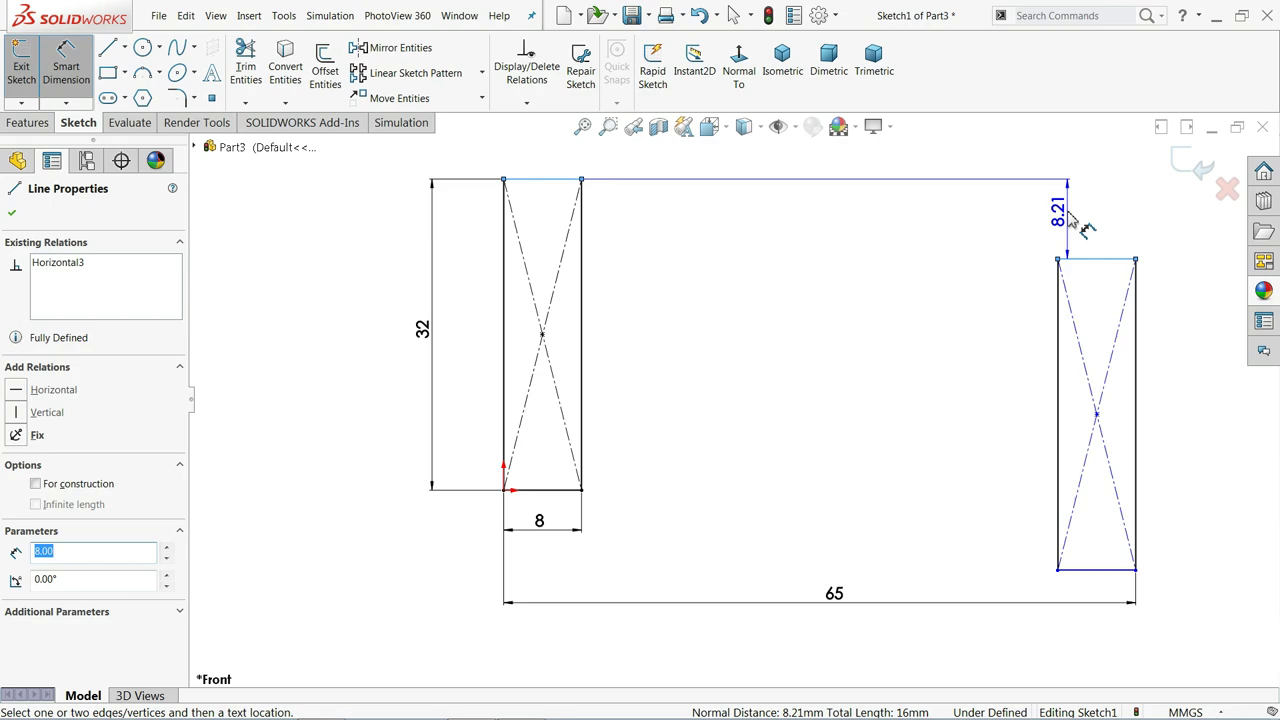
left_click(977, 220)
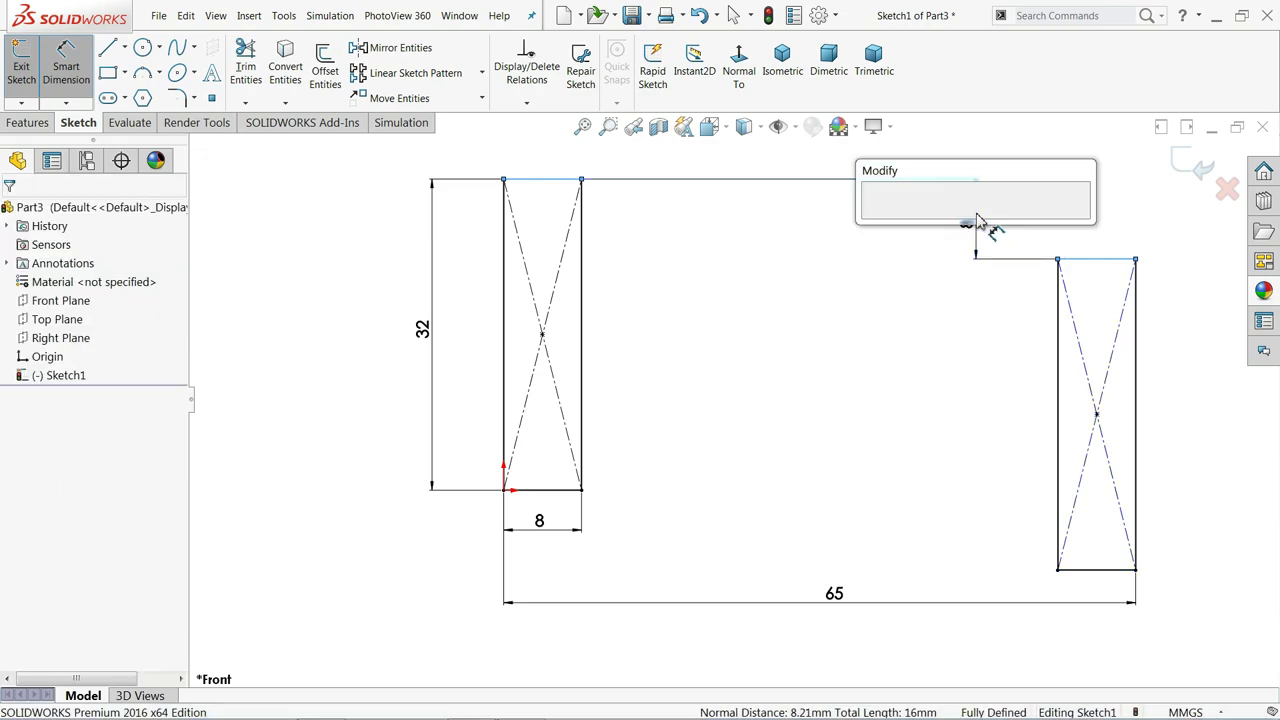
type("10")
key("Return")
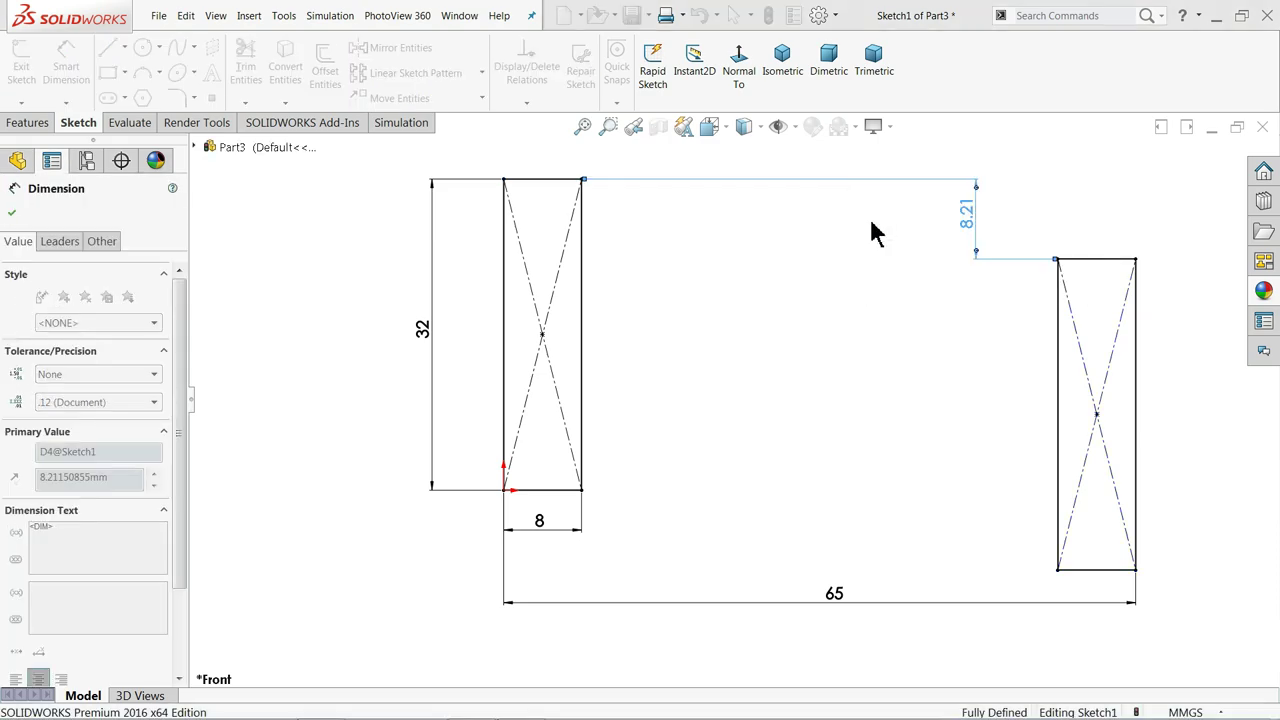
scroll(808, 300, "up", 2)
scroll(885, 371, "down", 2)
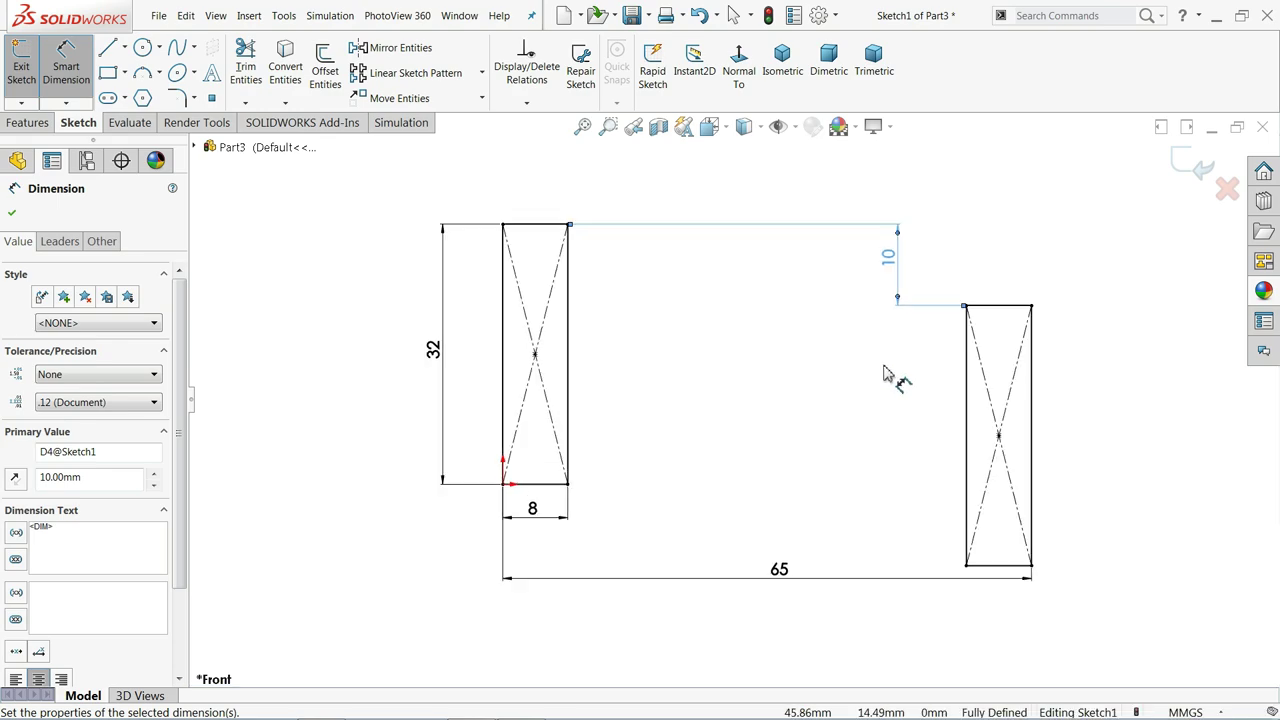
right_click(607, 293)
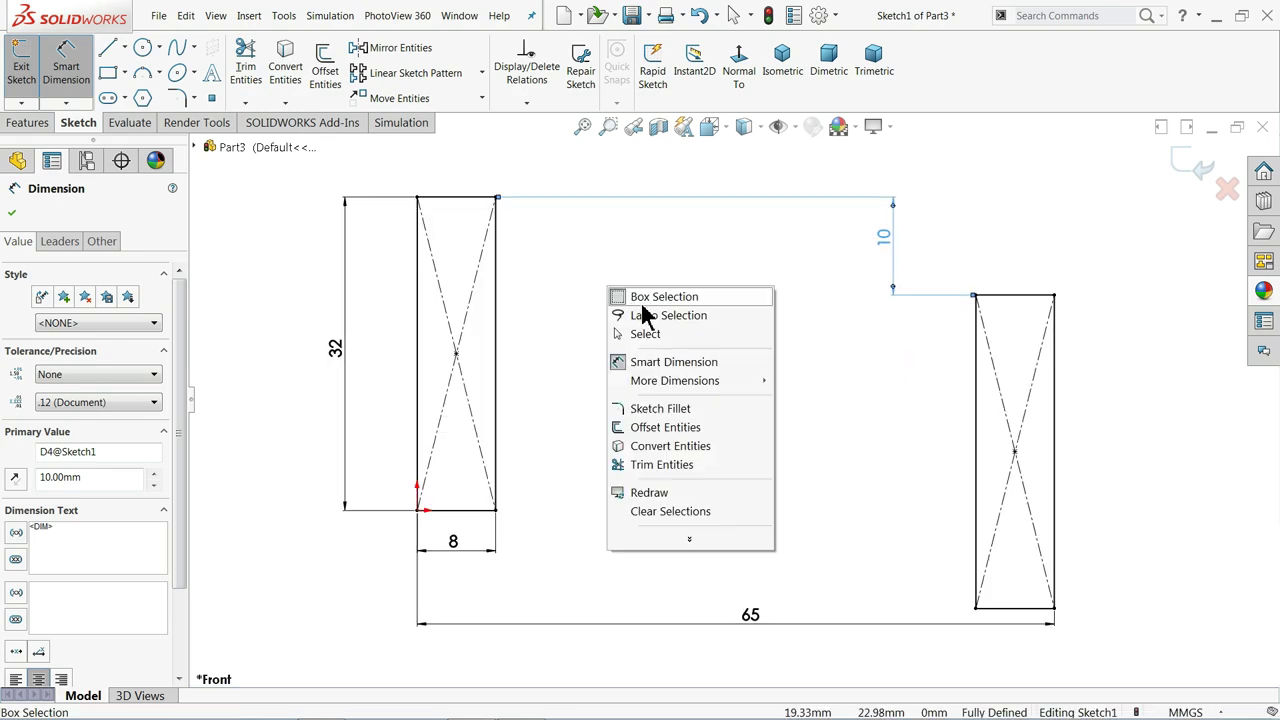
- Draw a sagging spline from the right rectangle's top-left corner to the left rectangle's top-right corner
left_click(620, 334)
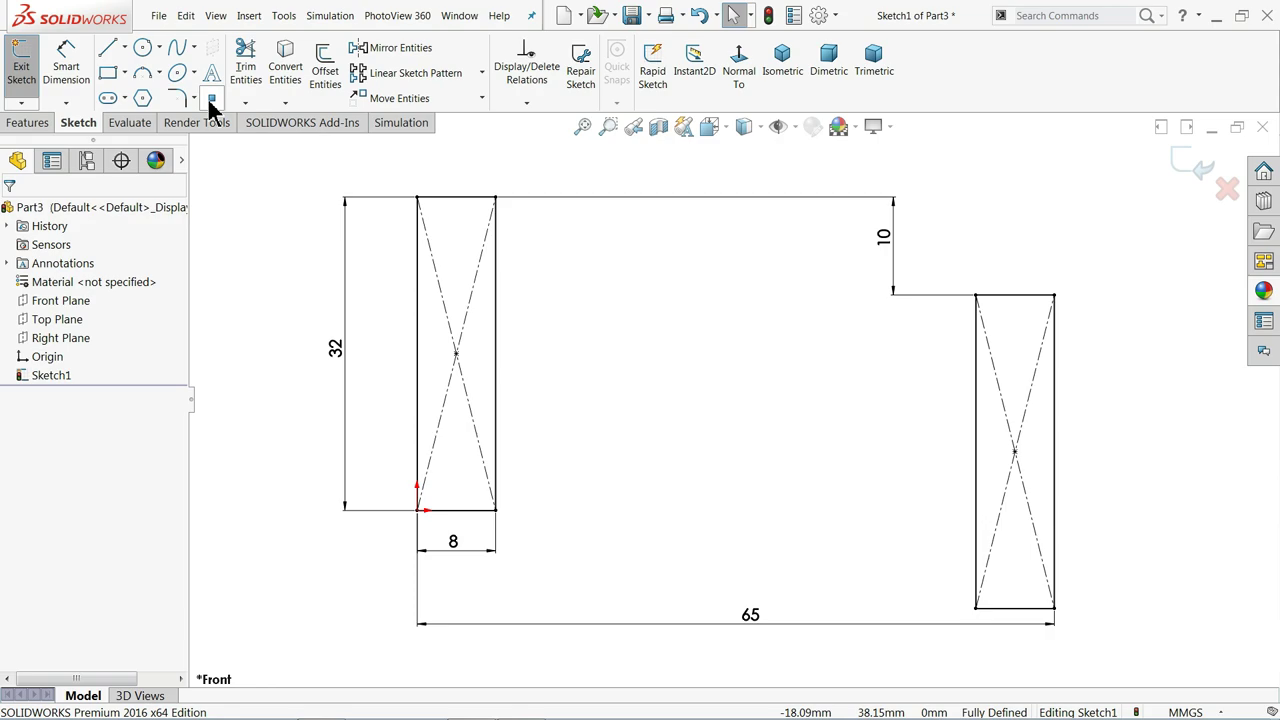
left_click(194, 48)
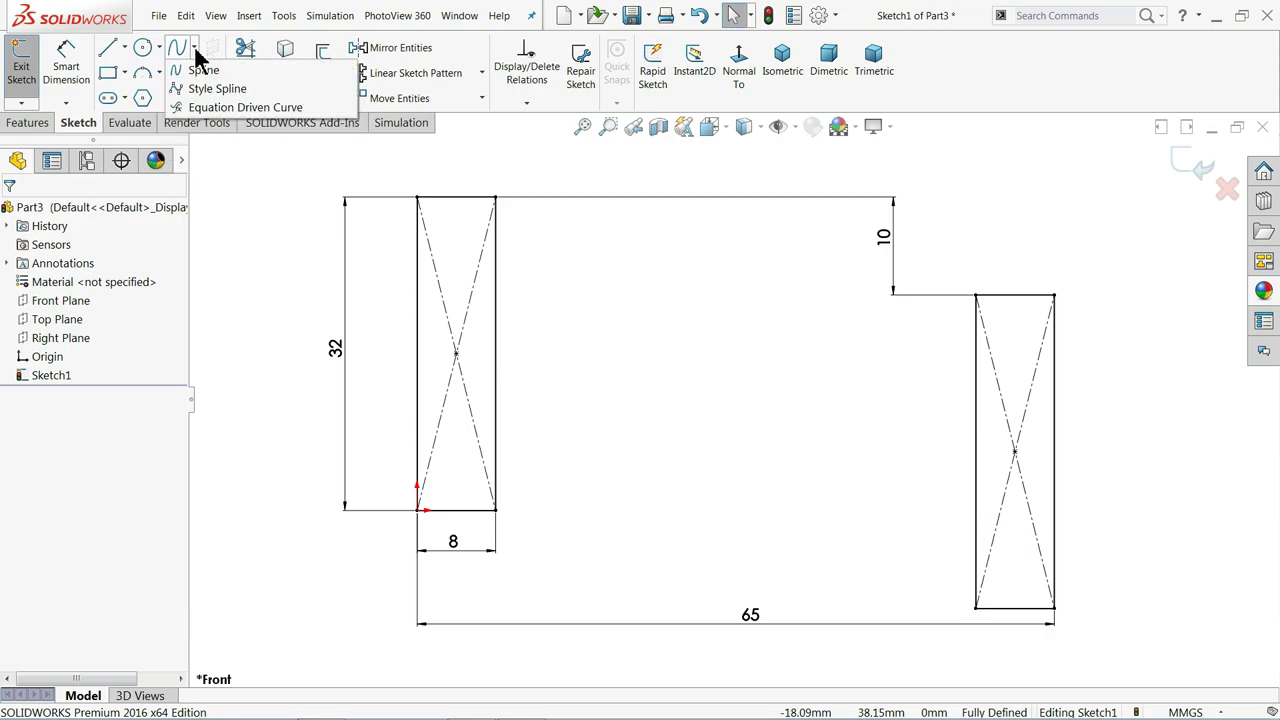
left_click(204, 72)
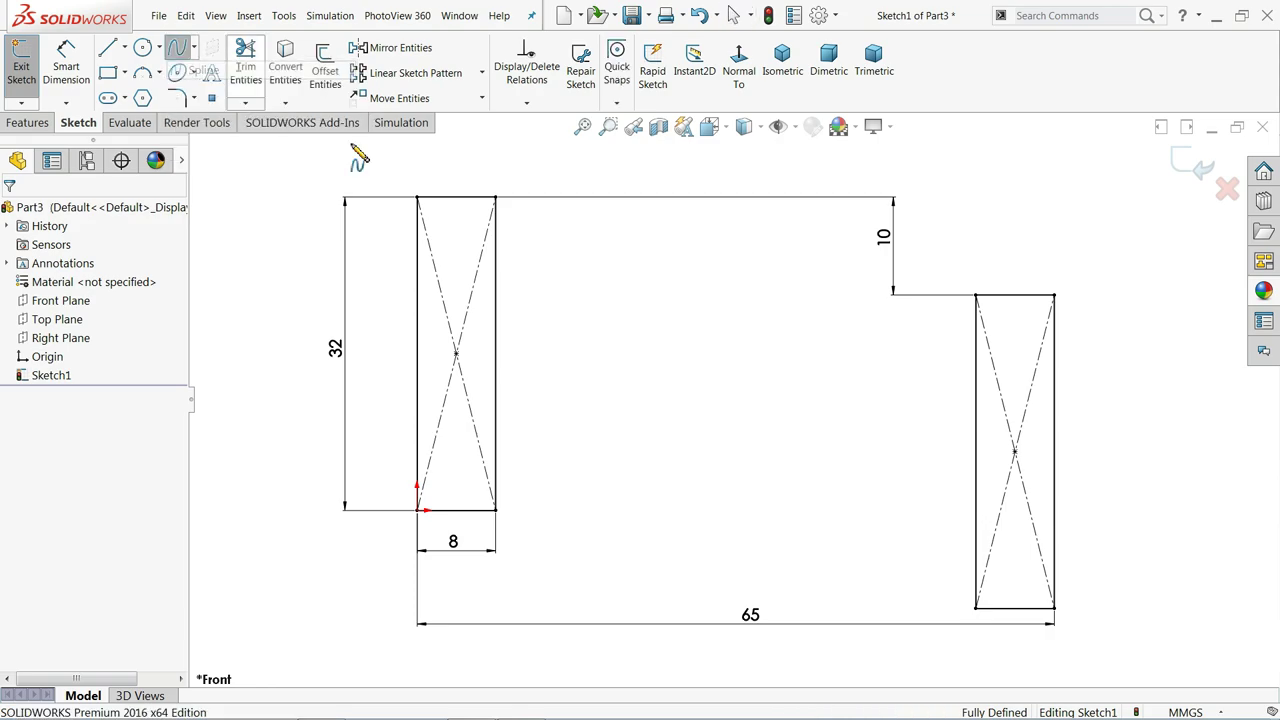
left_click(976, 297)
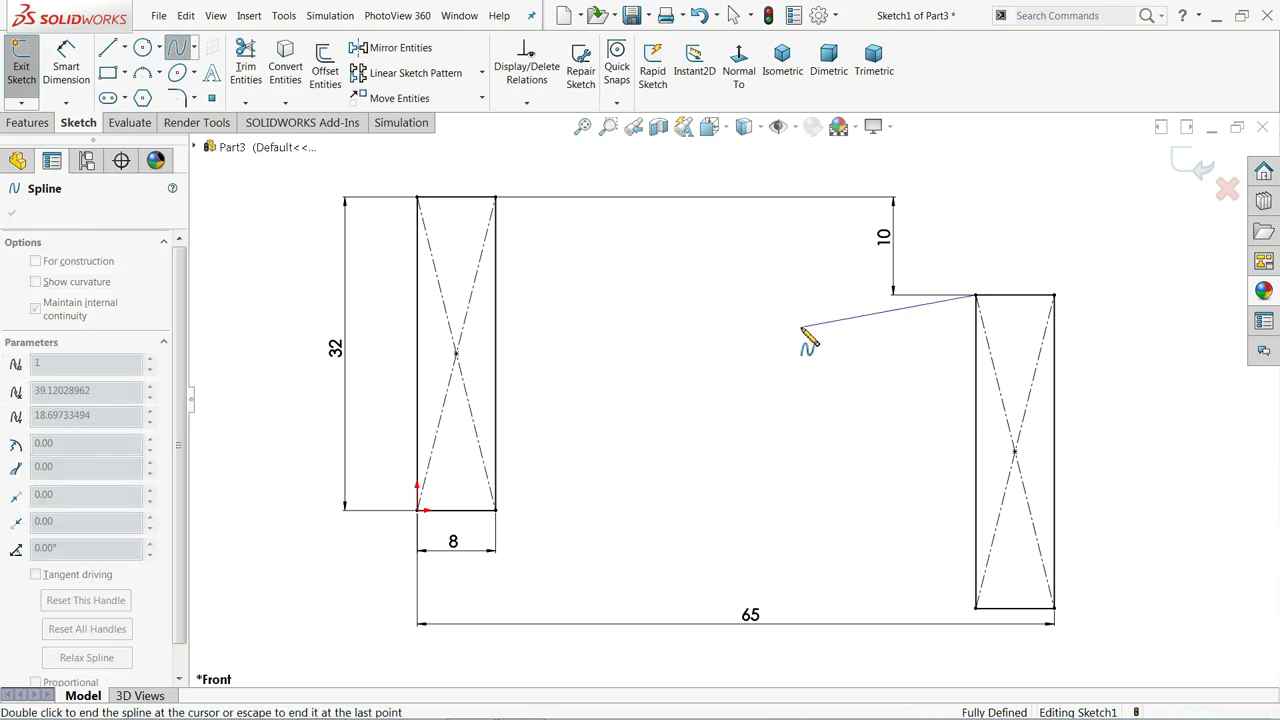
left_click(800, 327)
left_click(580, 284)
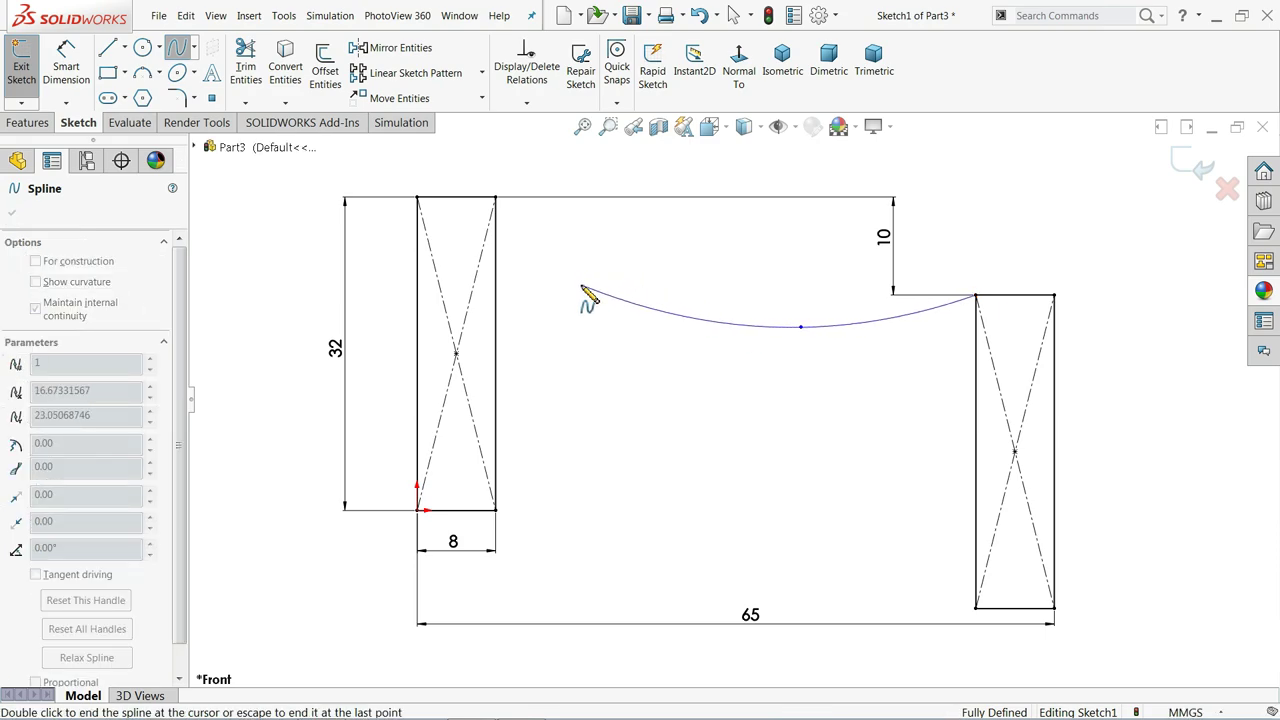
left_click(497, 199)
right_click(512, 178)
left_click(551, 186)
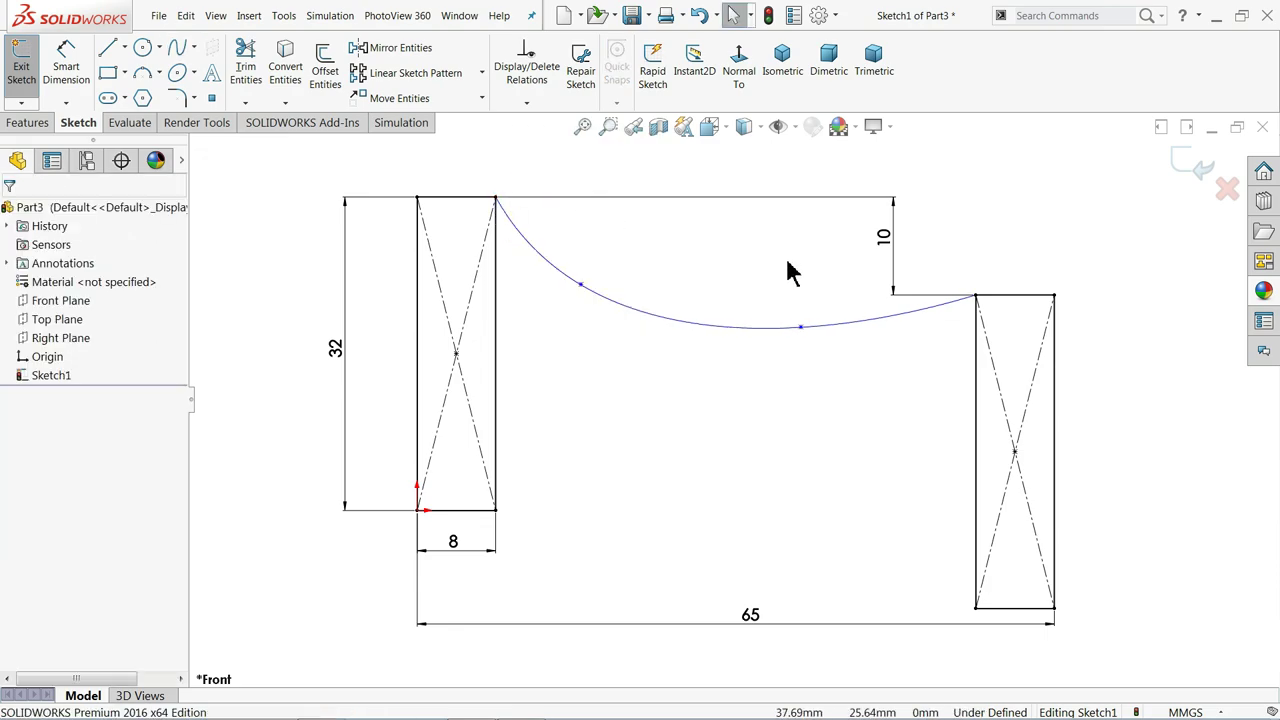
scroll(790, 272, "down", 1)
- Fix the spline's low point 20 mm from the right rectangle and 5 mm deep
left_click(68, 55)
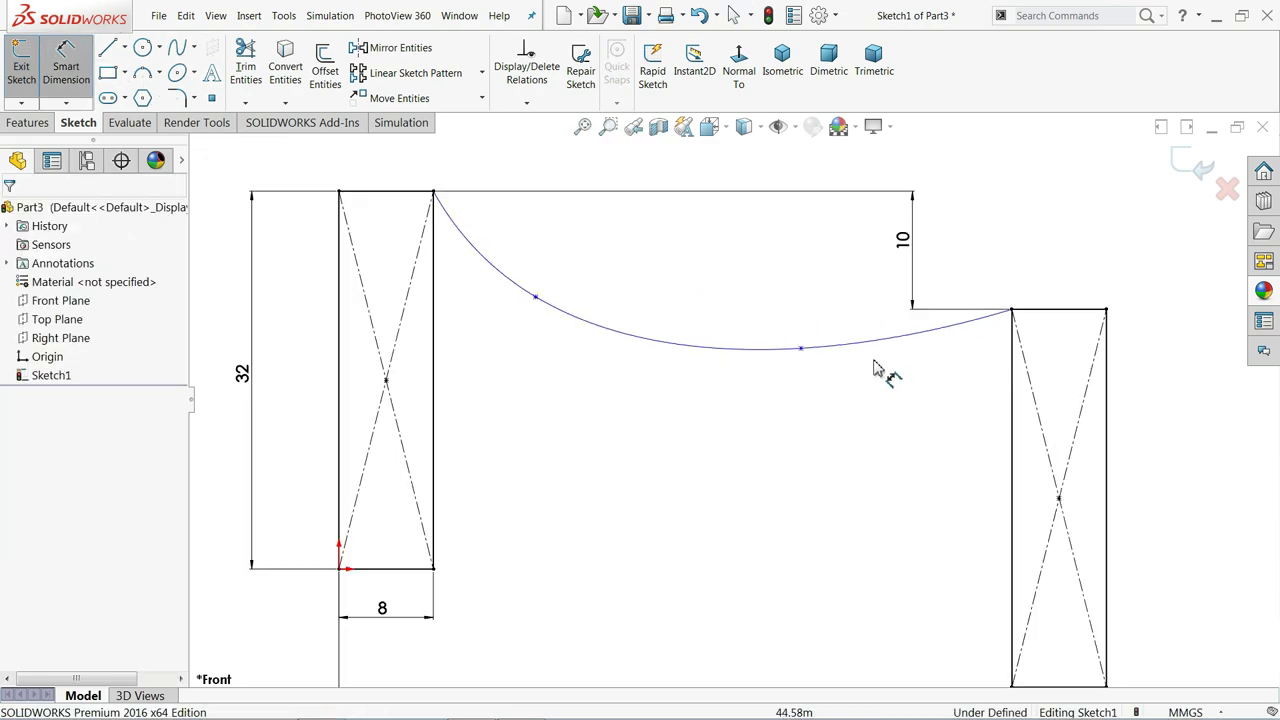
left_click(1009, 330)
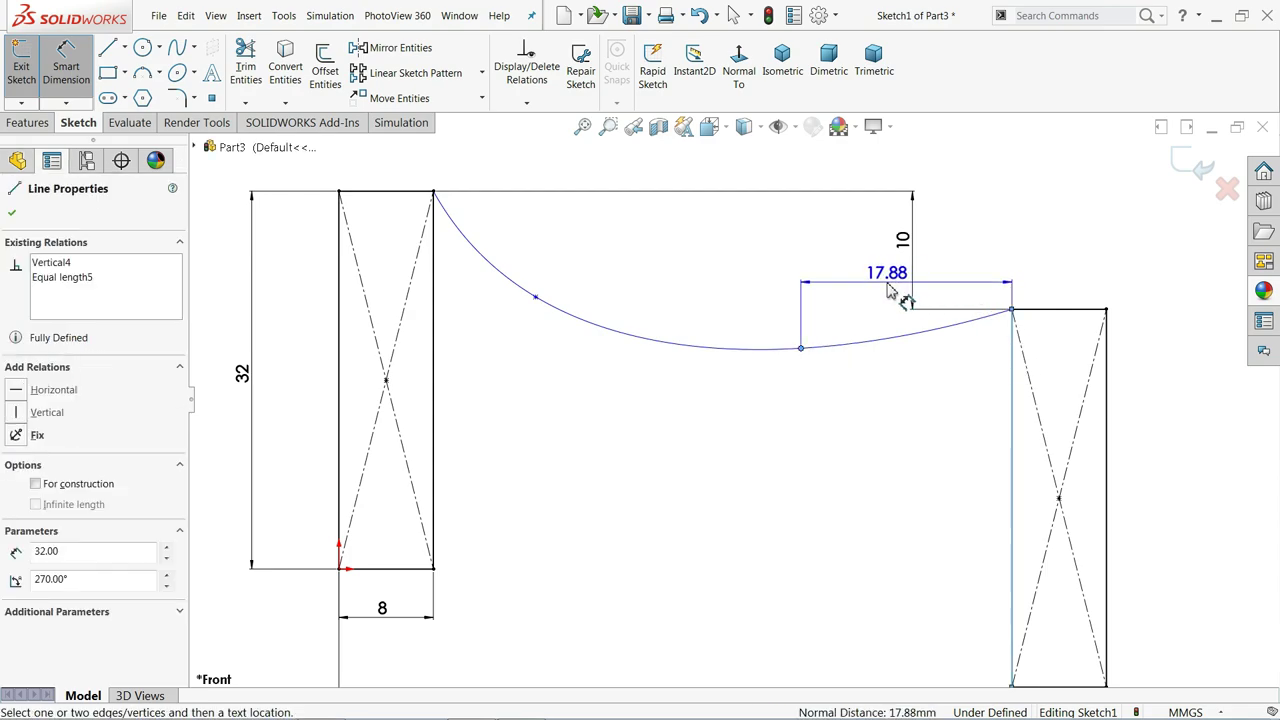
left_click(890, 290)
type("20")
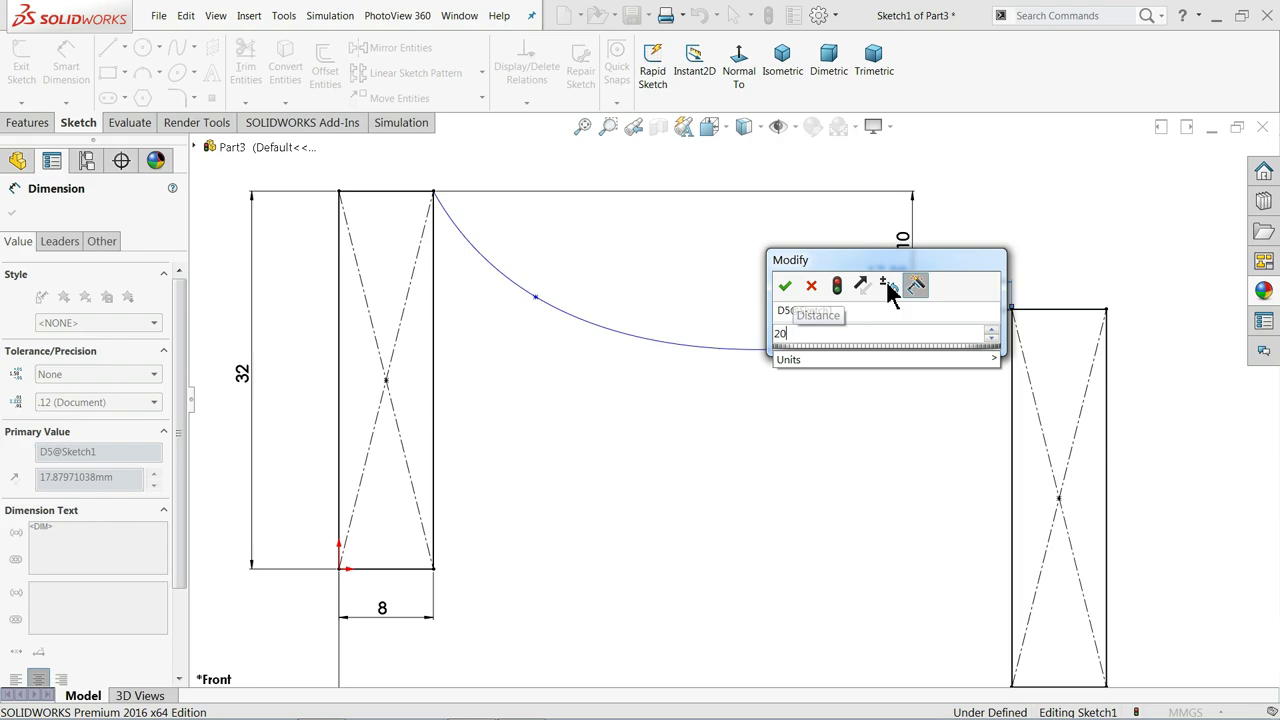
key("Return")
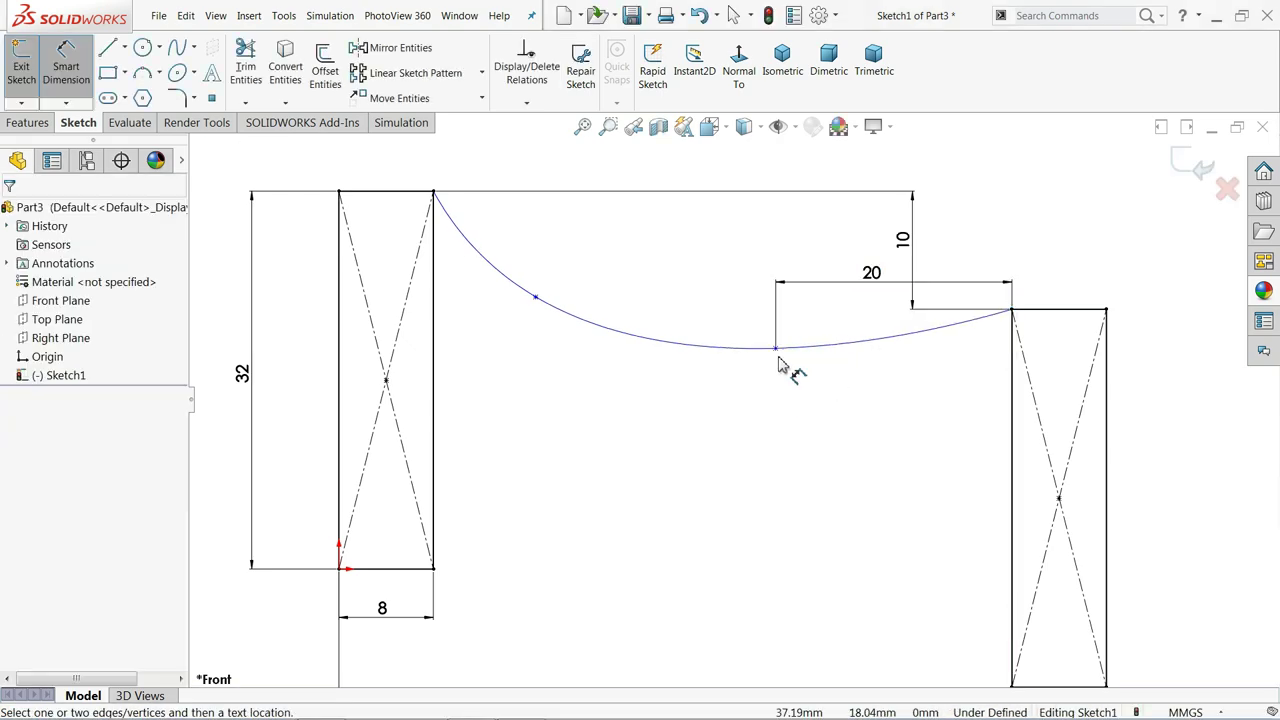
left_click(776, 350)
left_click(1012, 311)
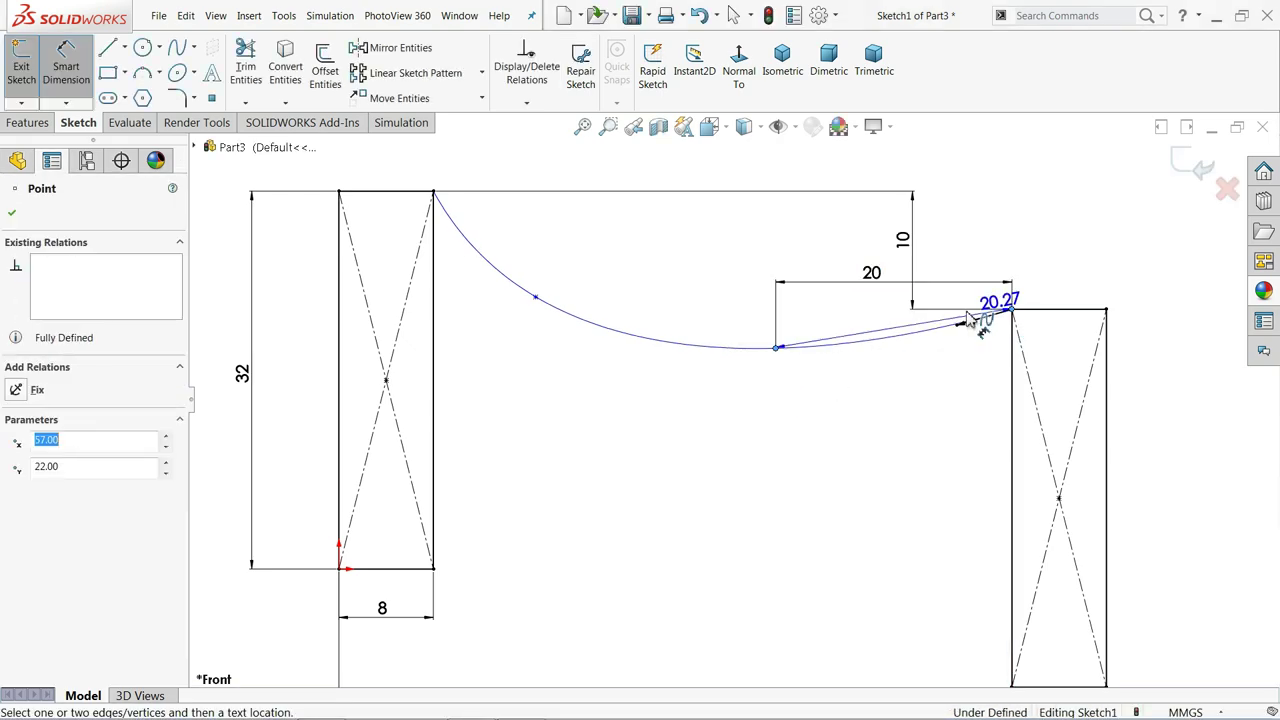
left_click(748, 328)
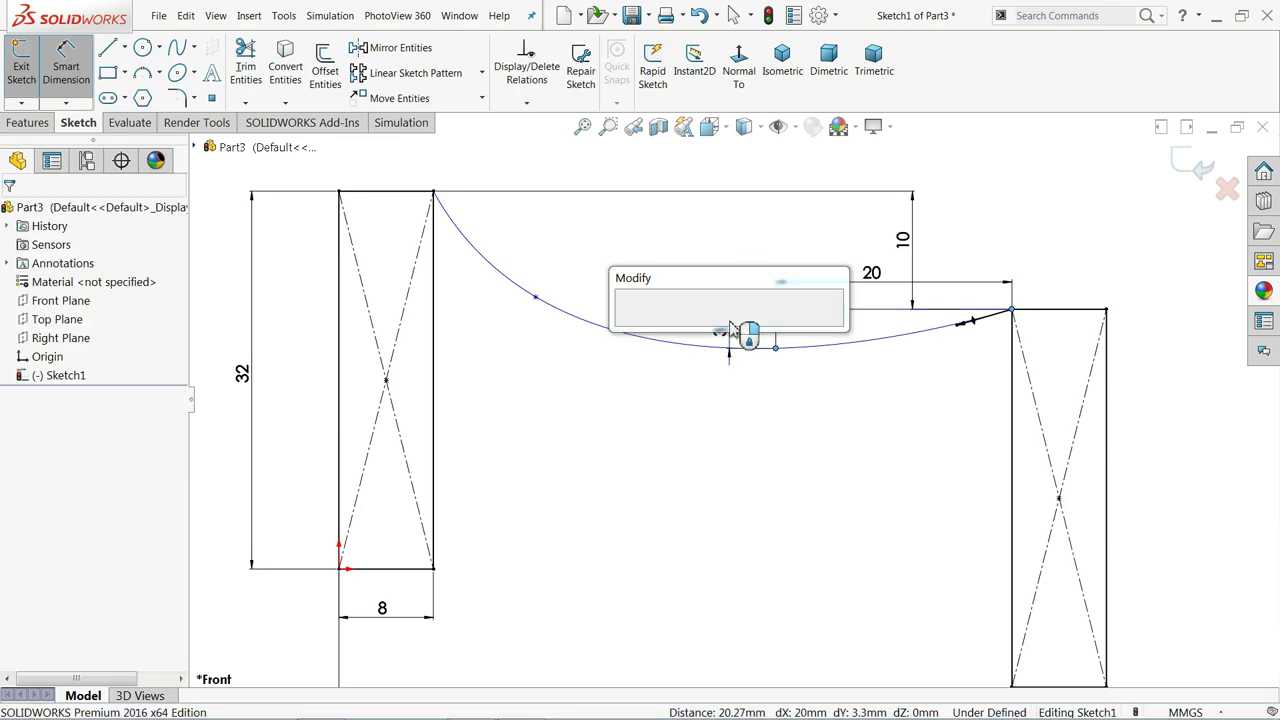
type("5")
left_click(624, 325)
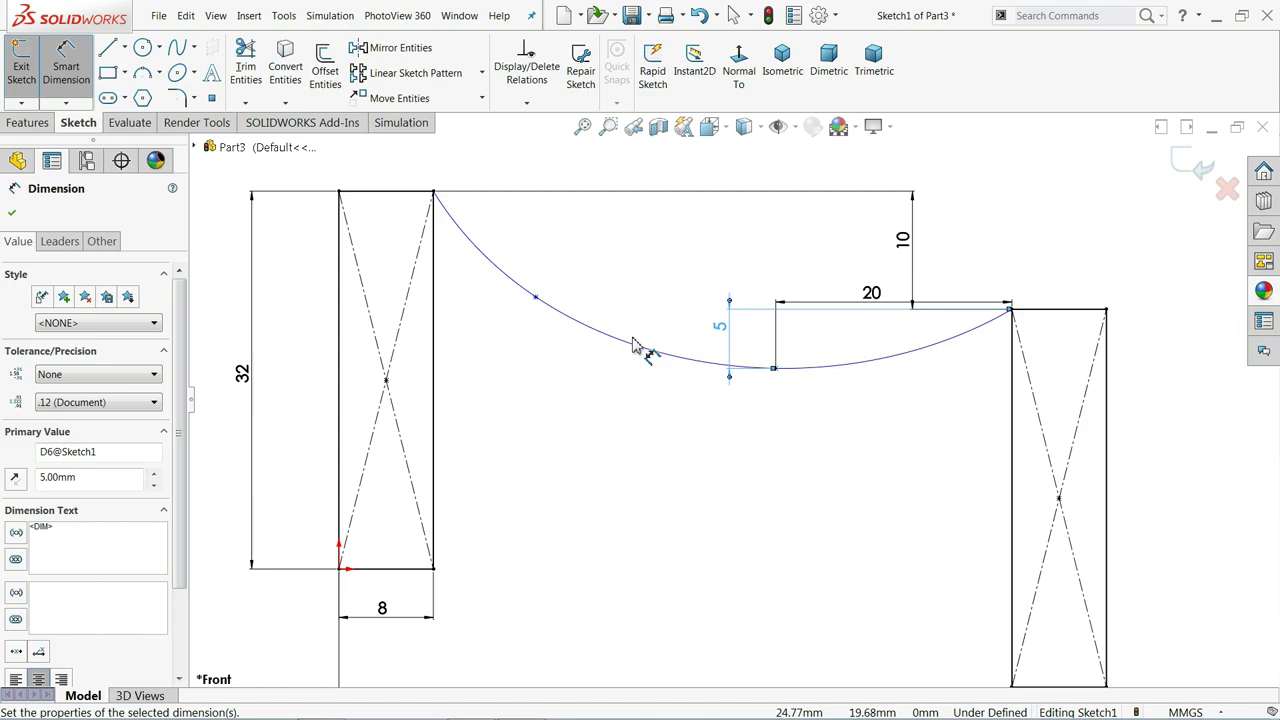
- Fix the upper-left spline point with a 12 mm drop and 8 mm from the left rectangle
left_click(535, 297)
left_click(425, 192)
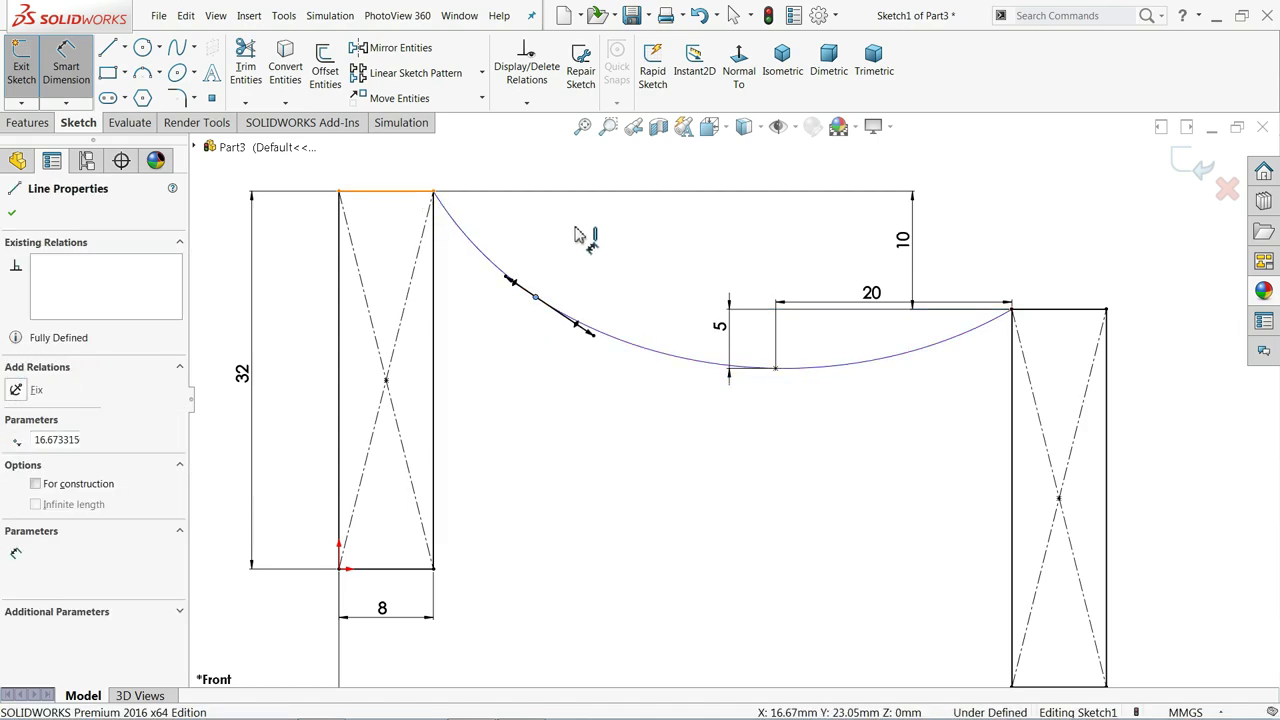
left_click(585, 238)
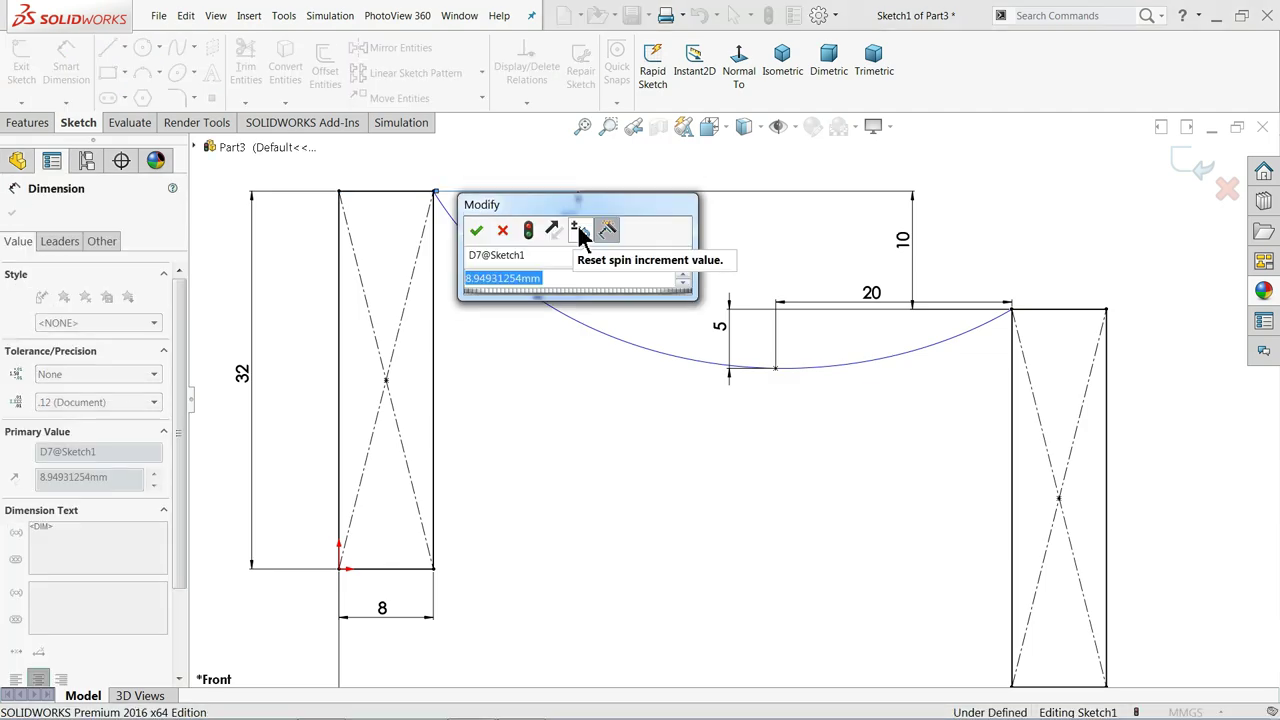
type("12")
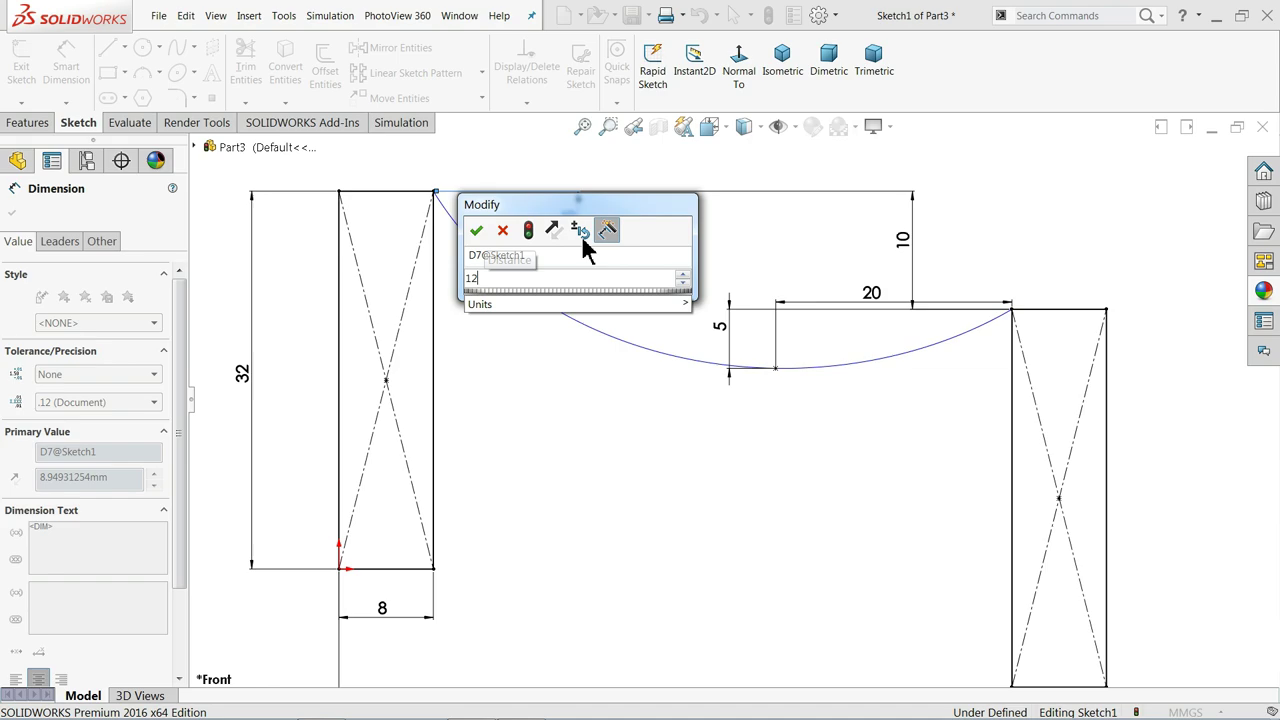
left_click(477, 232)
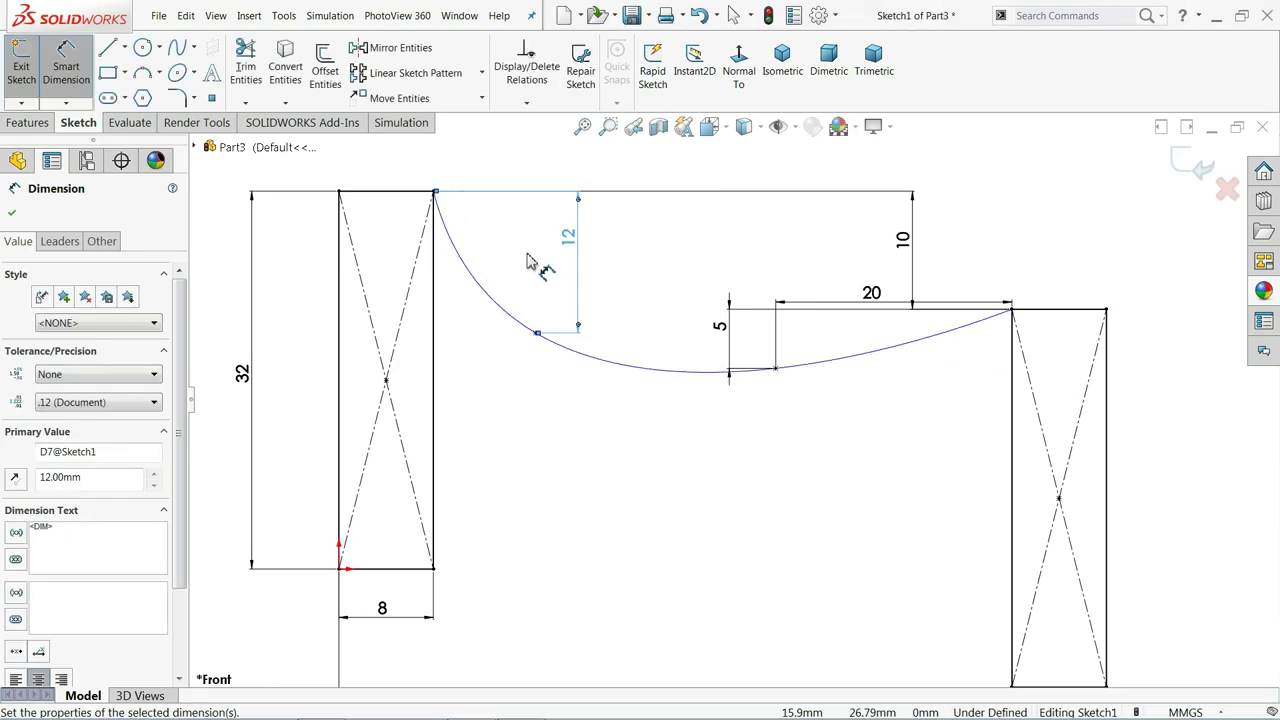
left_click(536, 333)
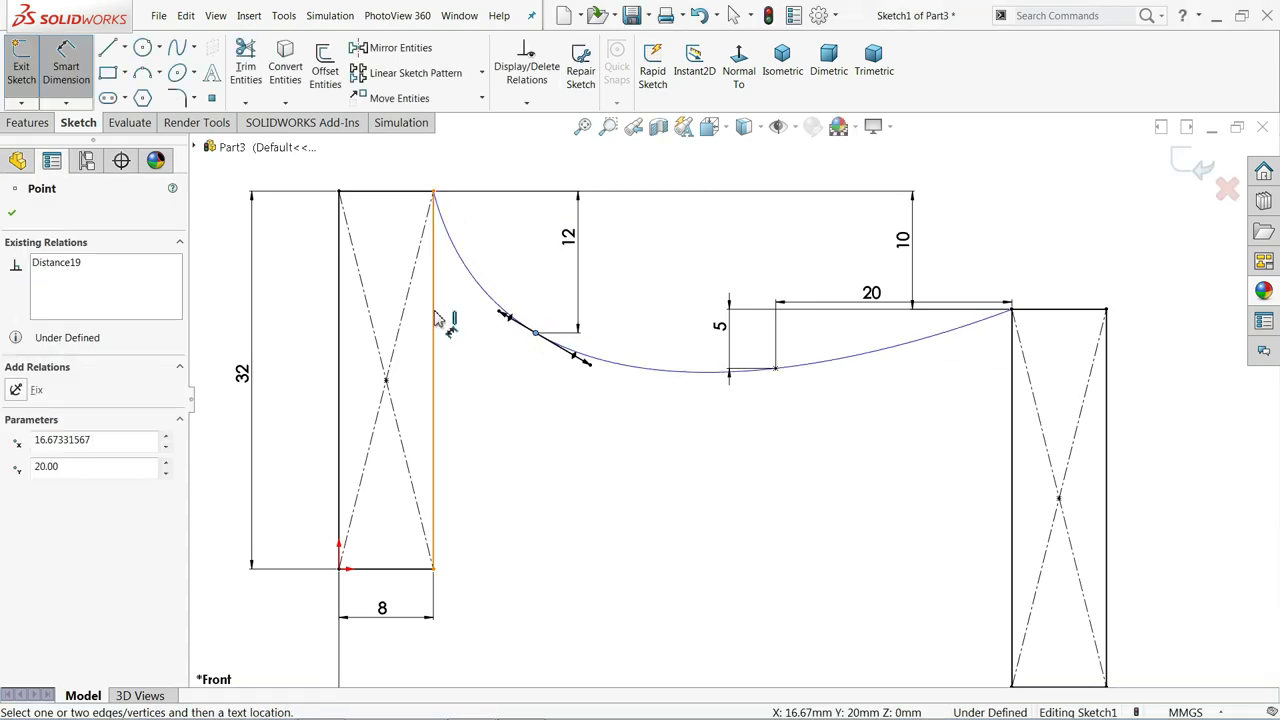
left_click(434, 318)
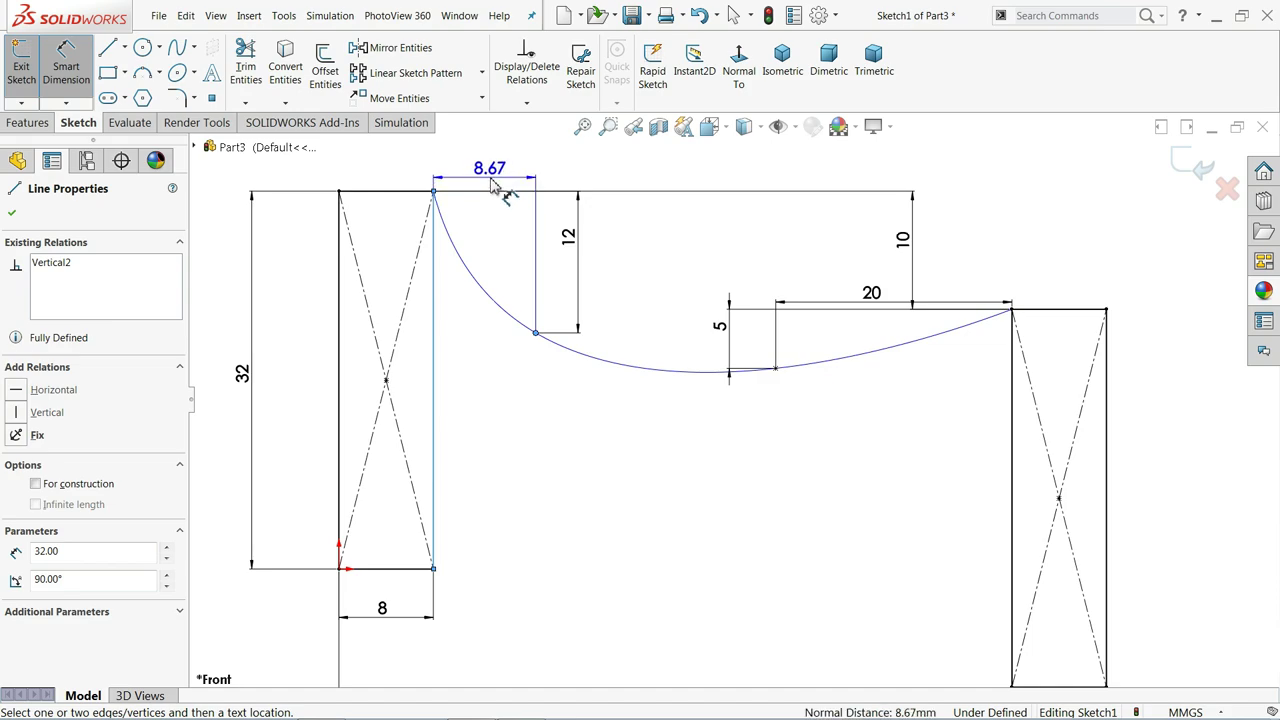
left_click(497, 187)
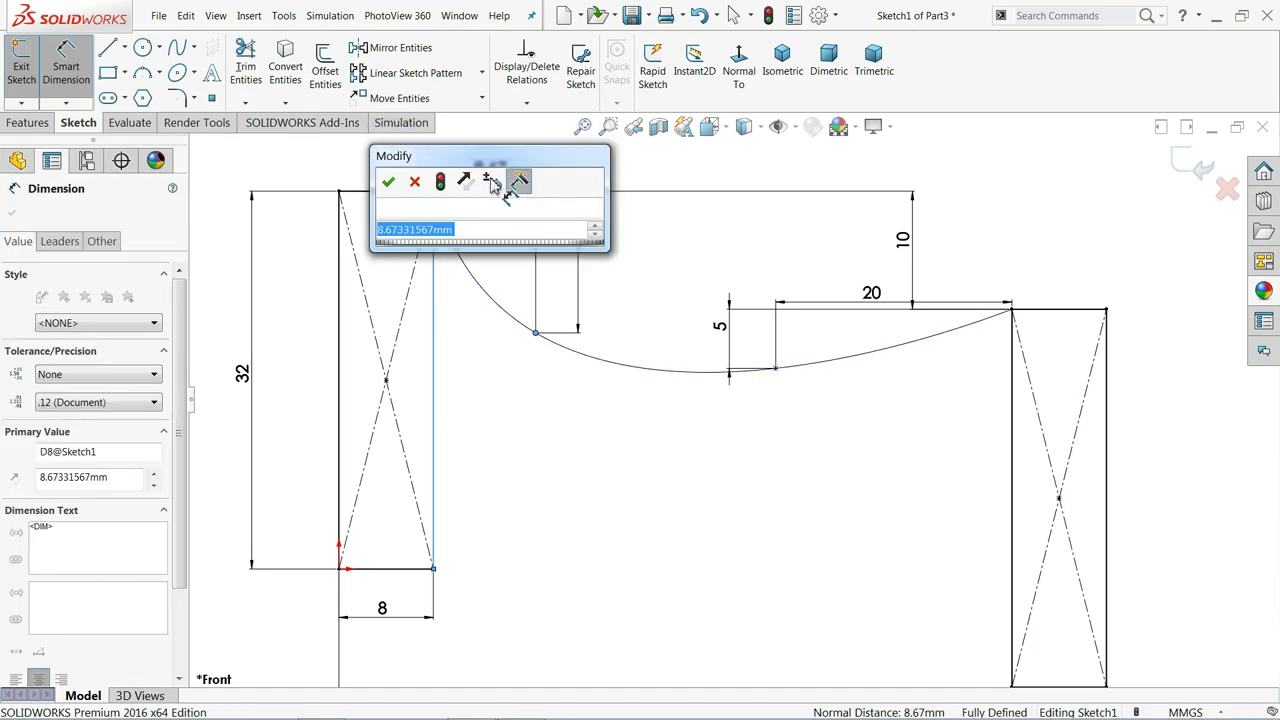
type("8")
left_click(388, 184)
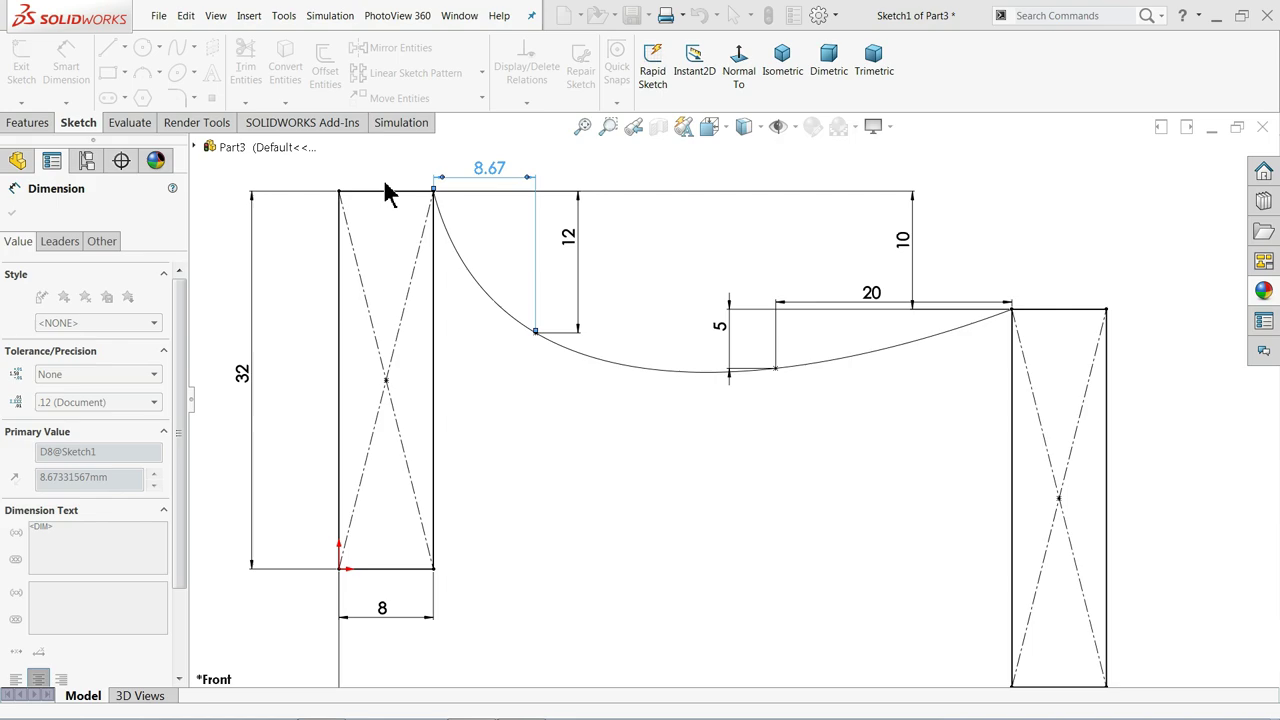
key("Escape")
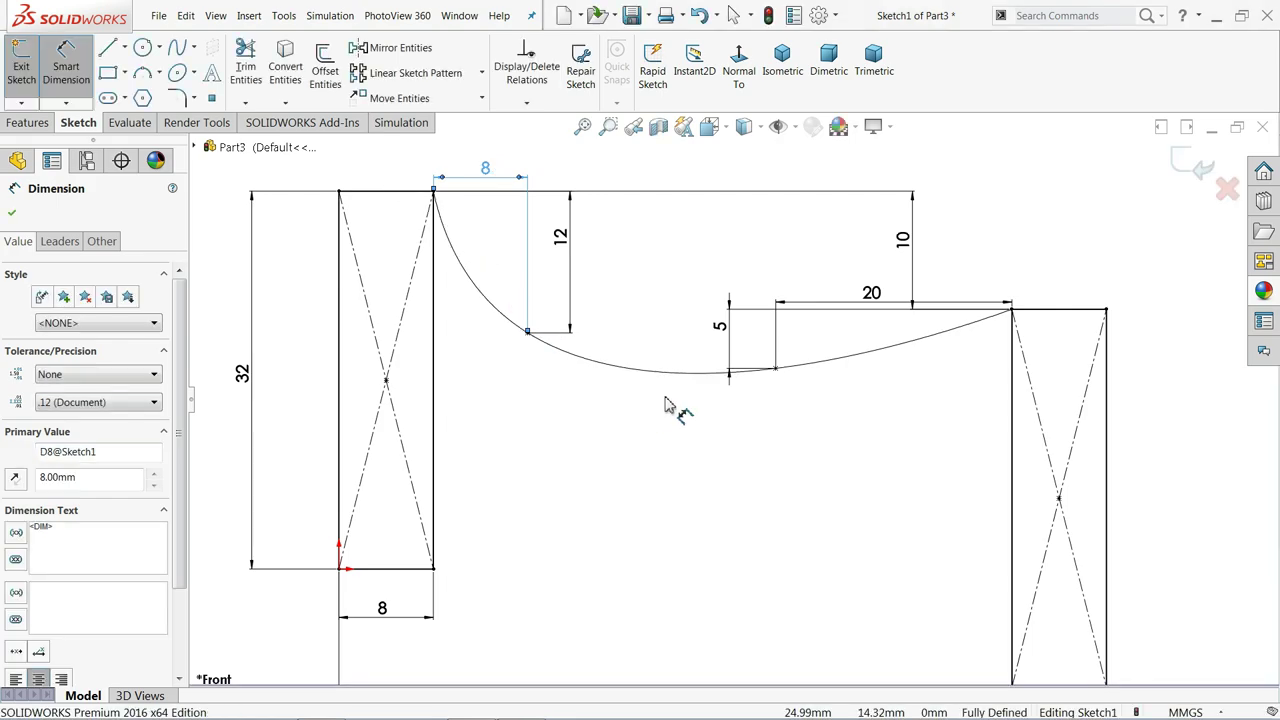
scroll(677, 409, "up", 3)
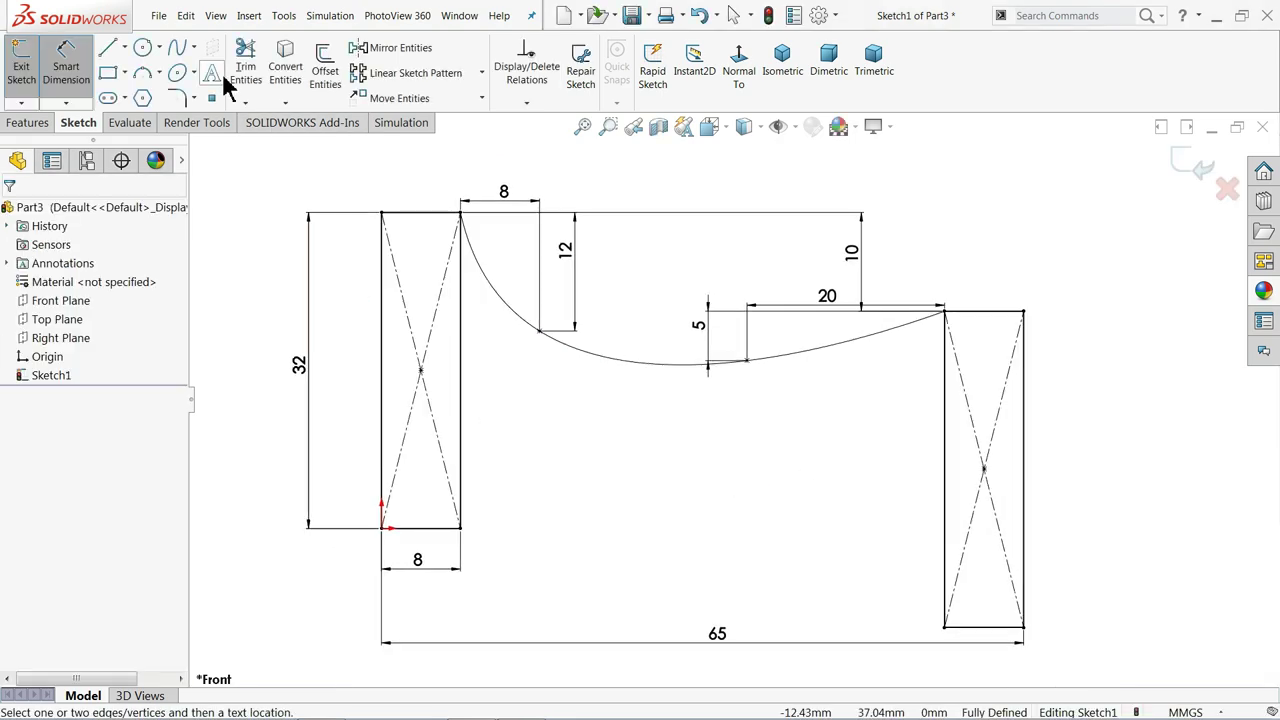
- Draw a spline arching from the left block's bottom-right corner toward the right block's inner corner
left_click(194, 47)
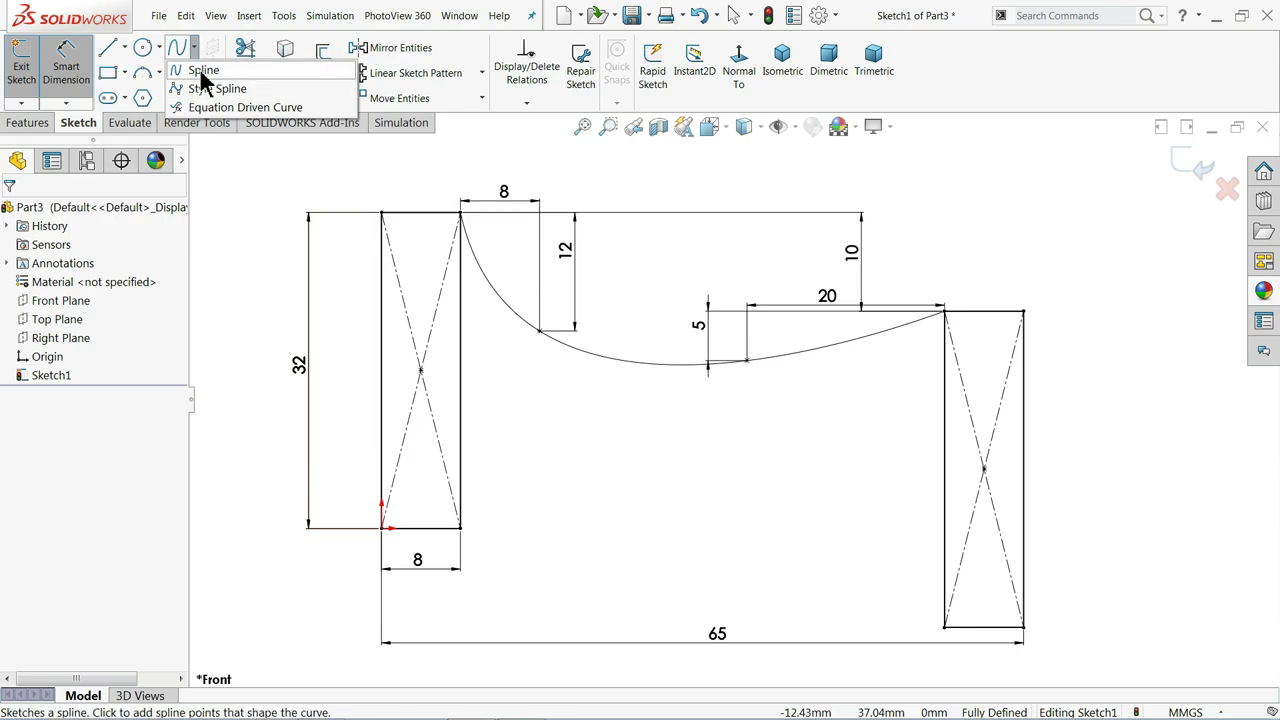
left_click(204, 68)
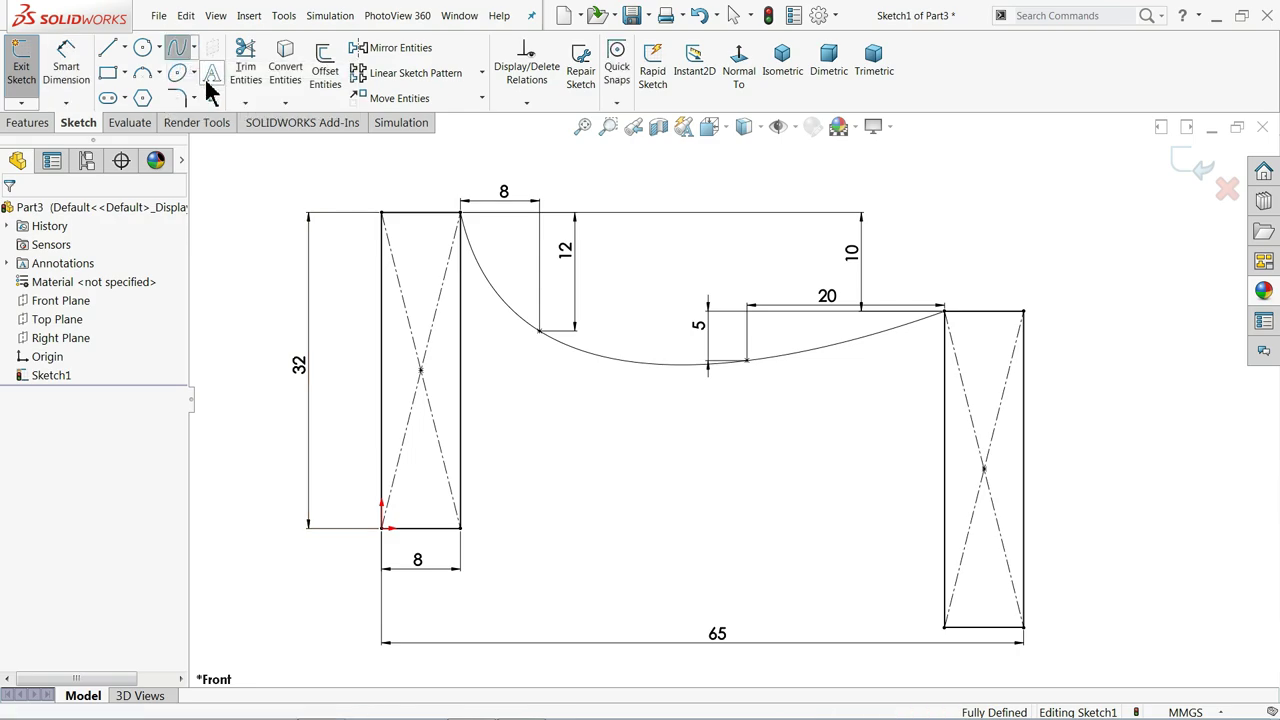
left_click(460, 527)
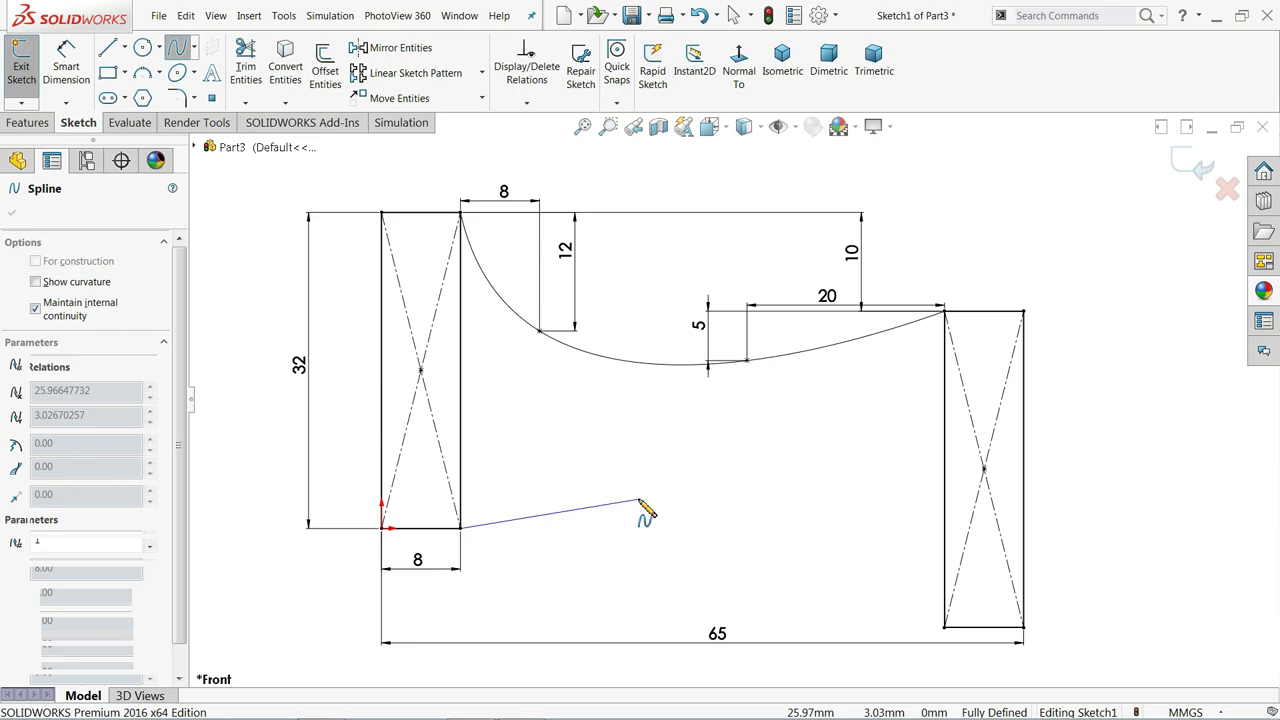
left_click(640, 488)
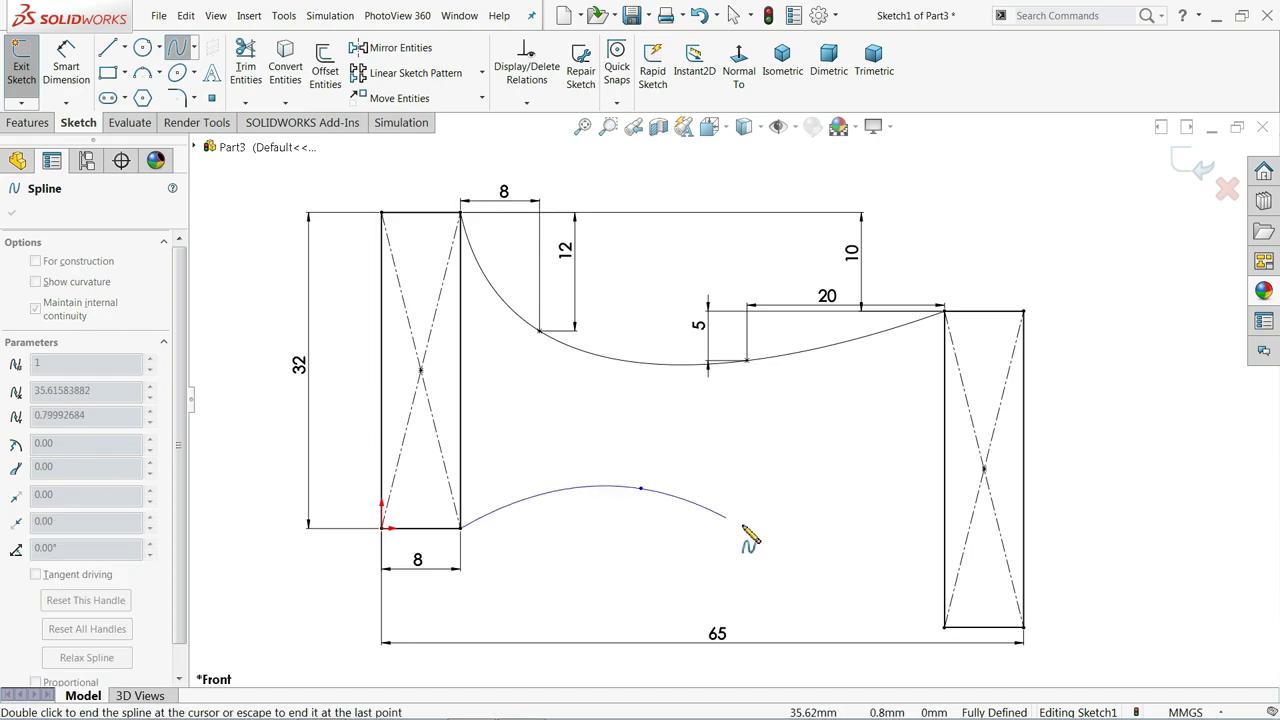
left_click(867, 535)
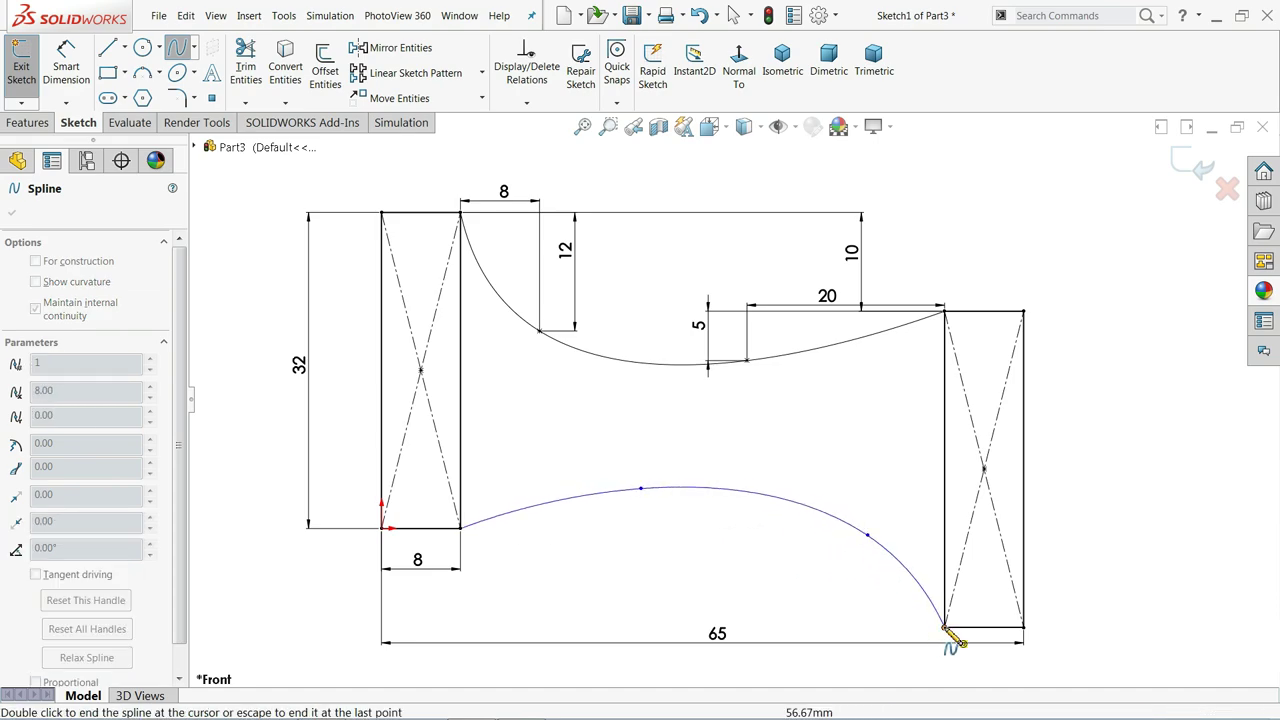
right_click(895, 602)
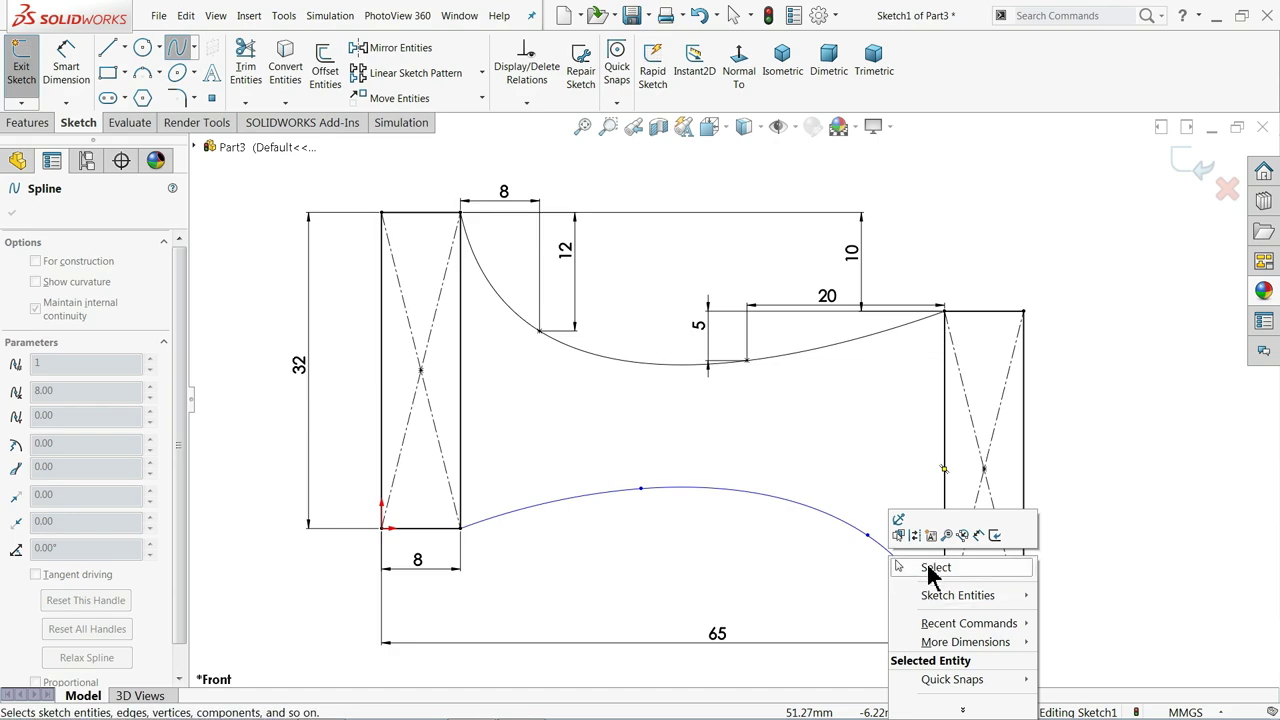
left_click(930, 568)
- Fix the lower curve's top point 20 mm from the left block and 5 mm high
scroll(766, 591, "down", 3)
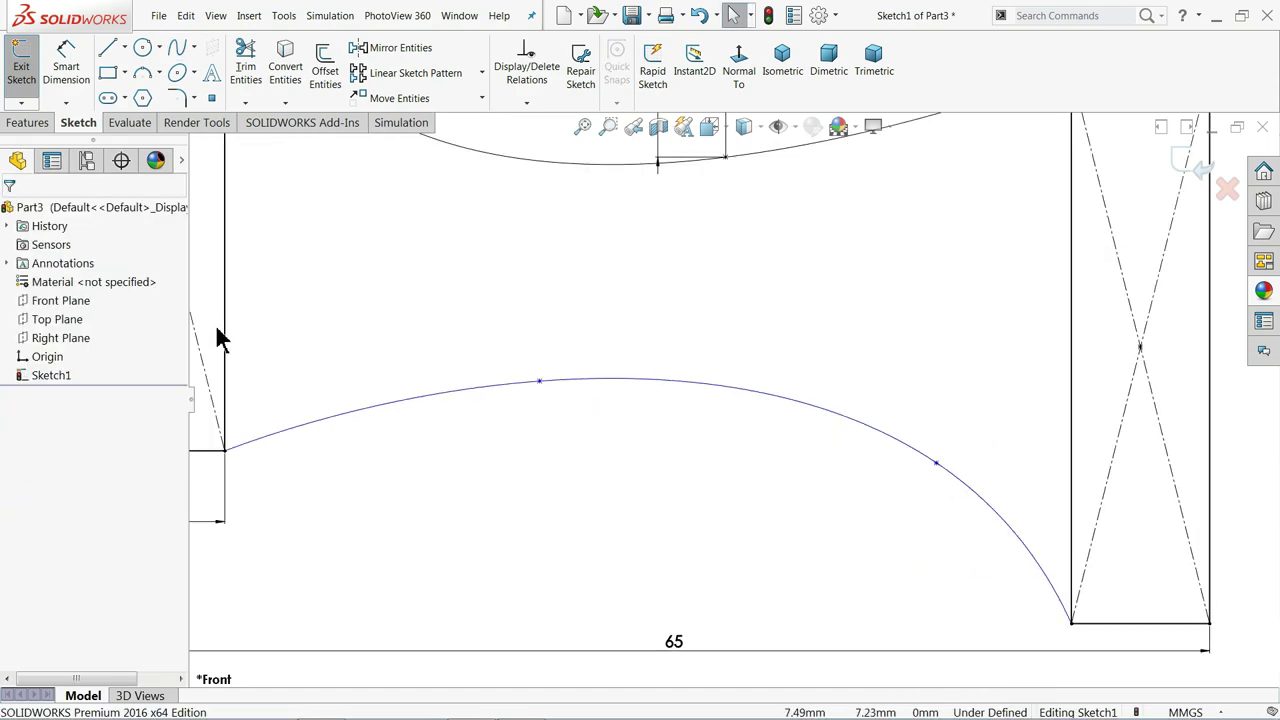
scroll(220, 338, "up", 2)
left_click(66, 62)
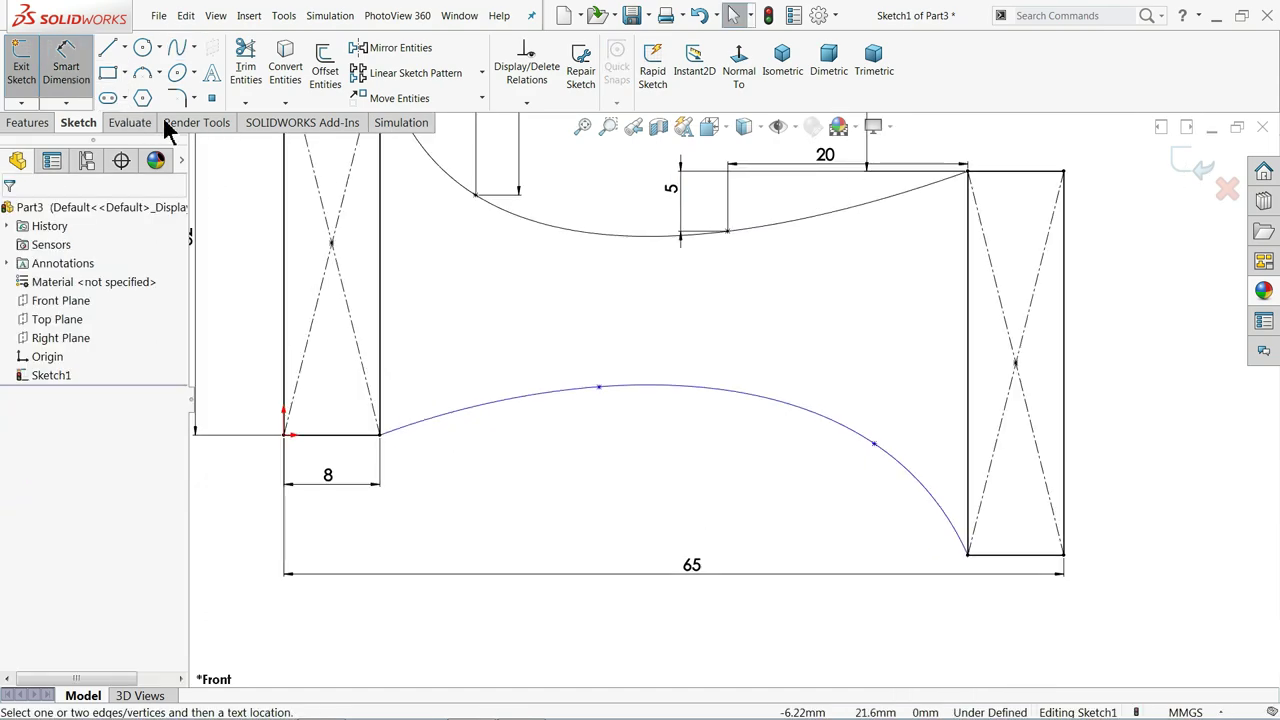
left_click(597, 387)
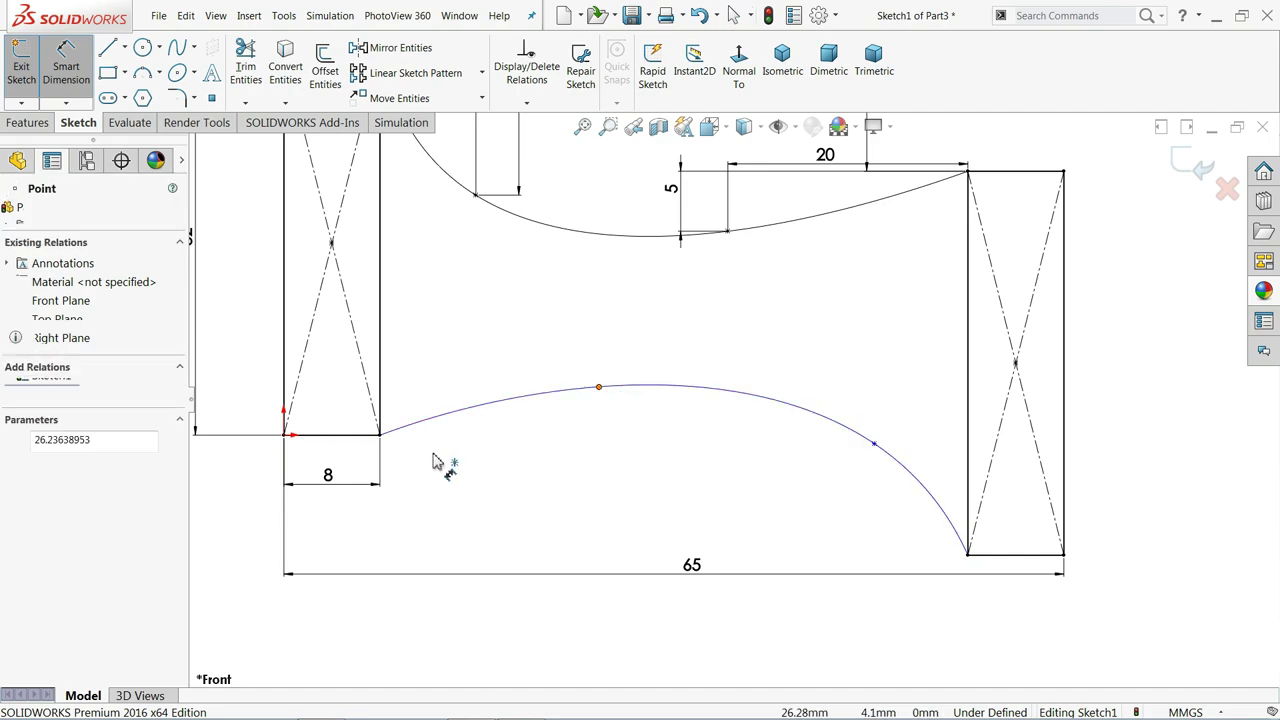
left_click(378, 404)
left_click(507, 536)
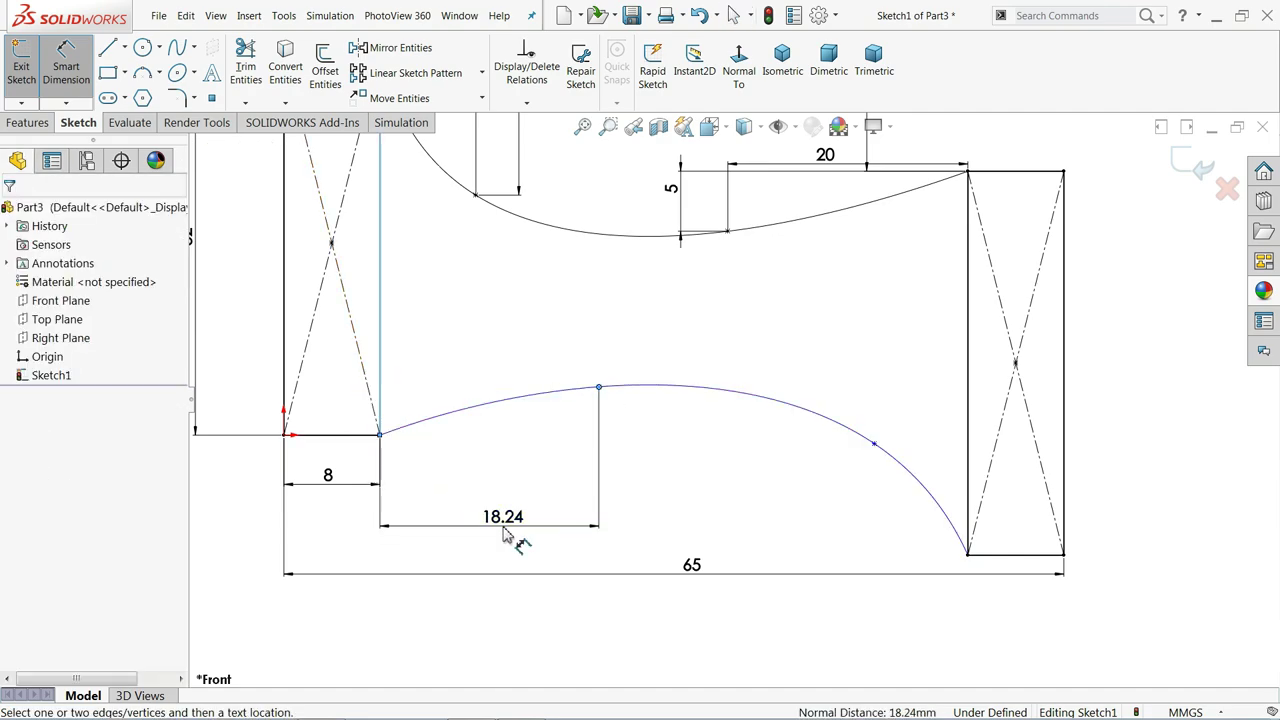
key("Return")
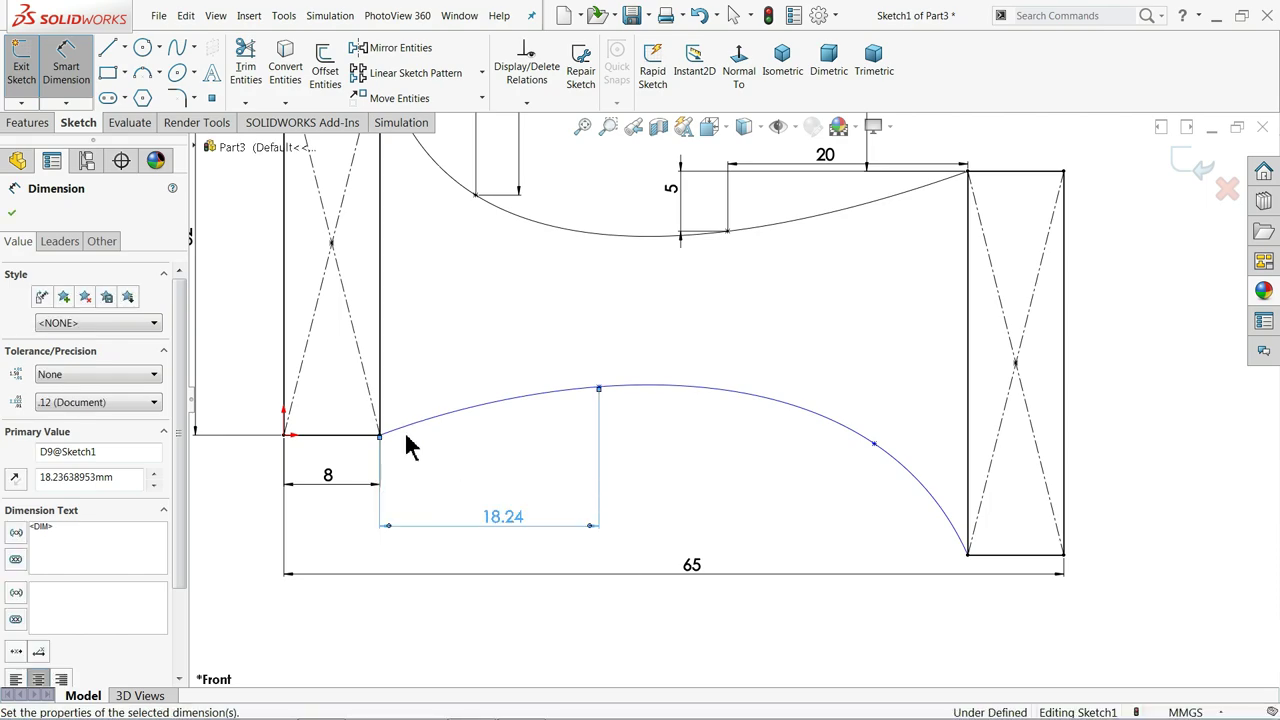
left_click(381, 435)
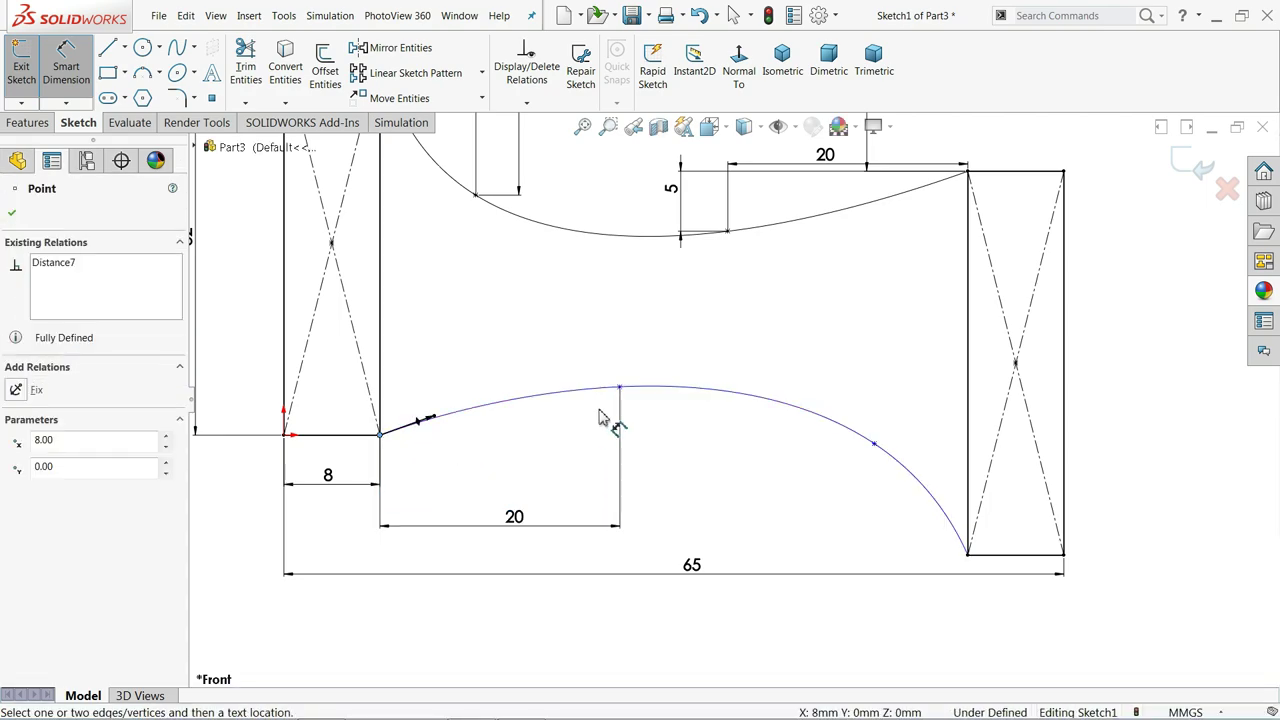
left_click(620, 388)
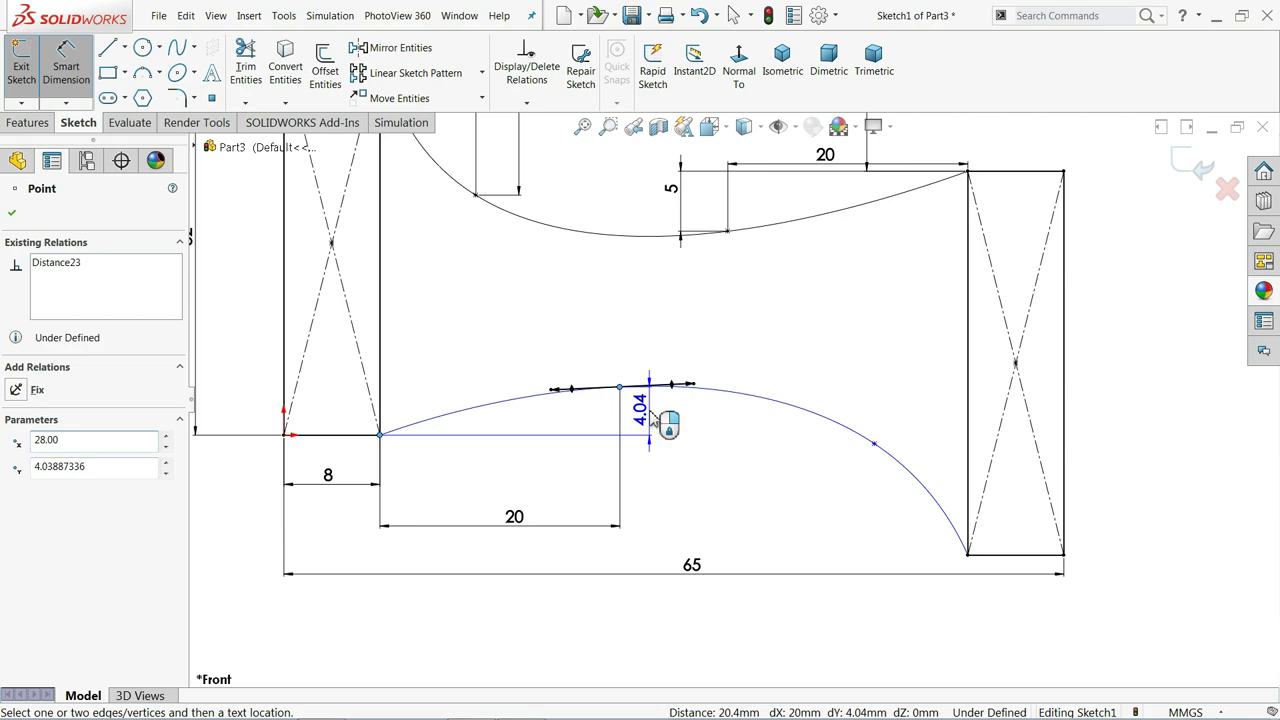
left_click(650, 415)
type("5")
key("Return")
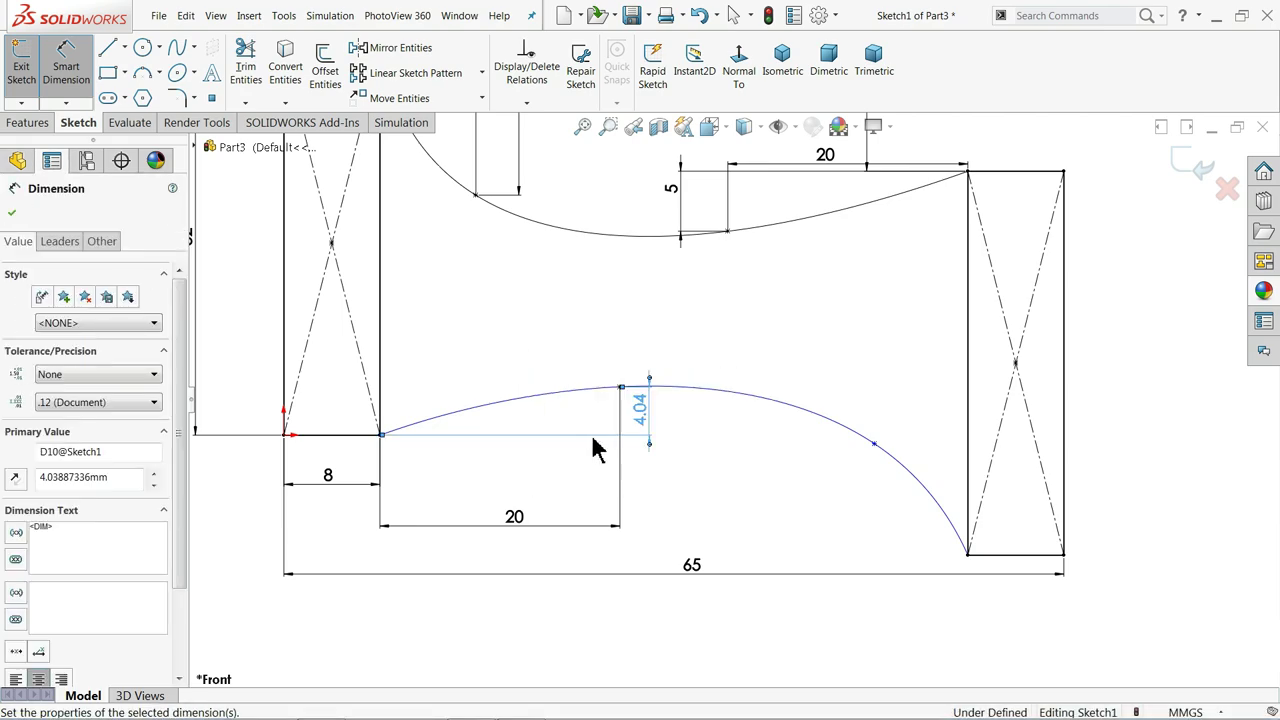
- Fix the curve's right-hand point 8 mm from the right block and 12 mm above its bottom
left_click(875, 443)
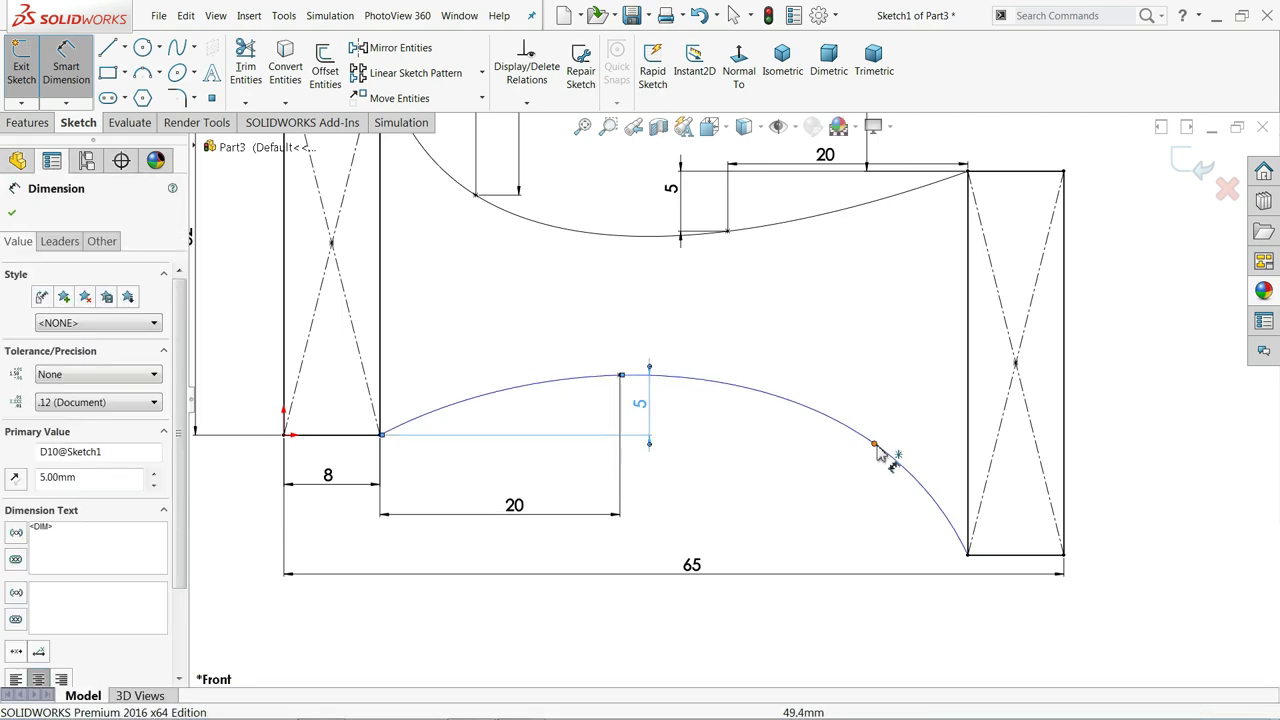
left_click(972, 486)
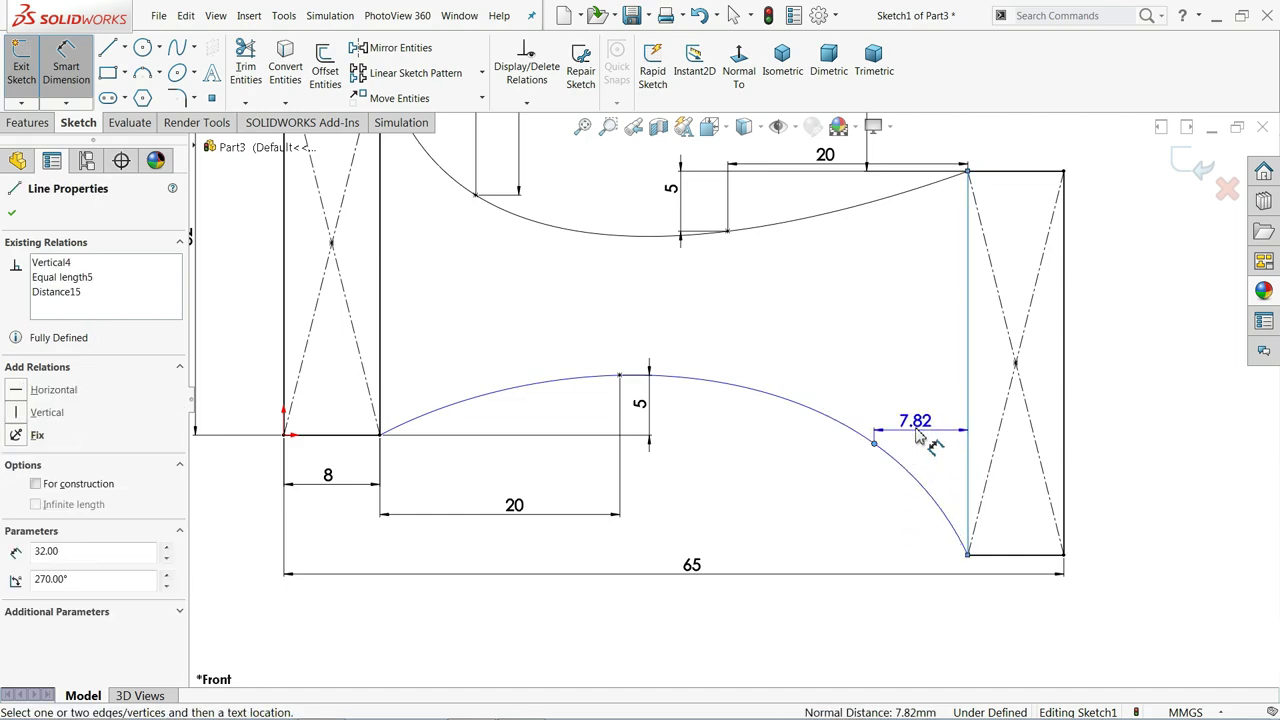
left_click(925, 412)
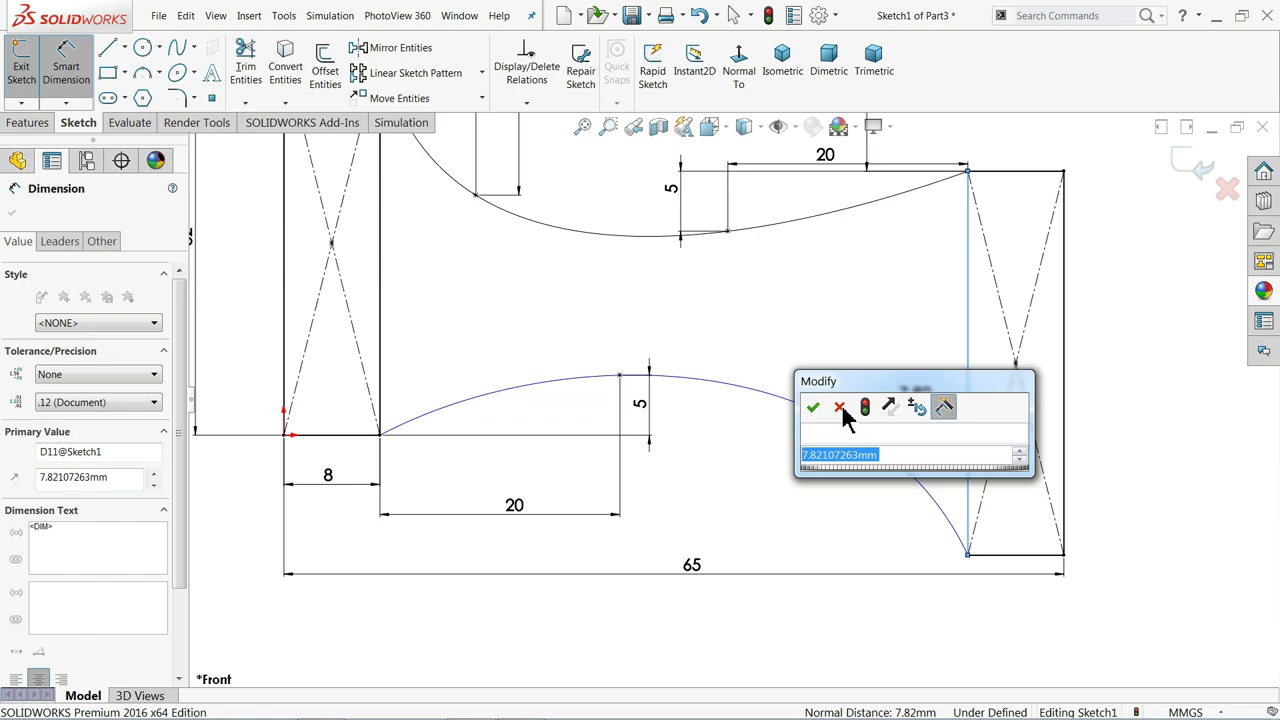
type("8")
left_click(813, 408)
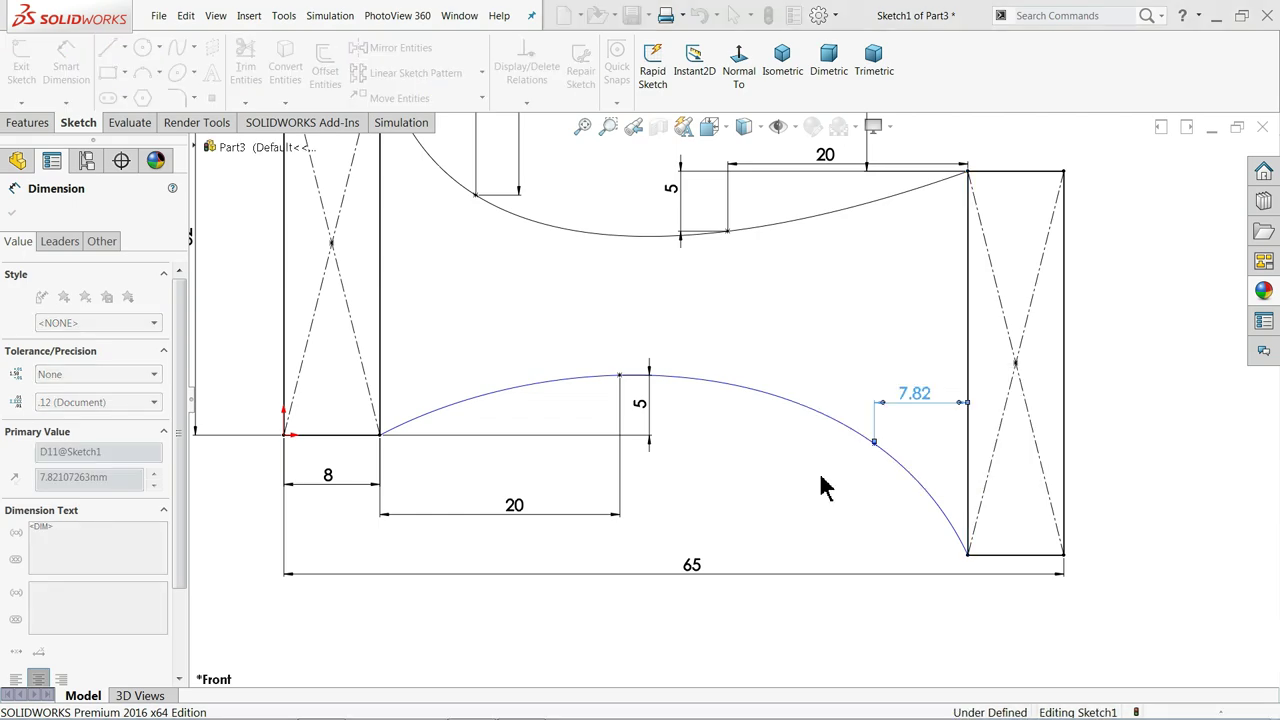
left_click(872, 445)
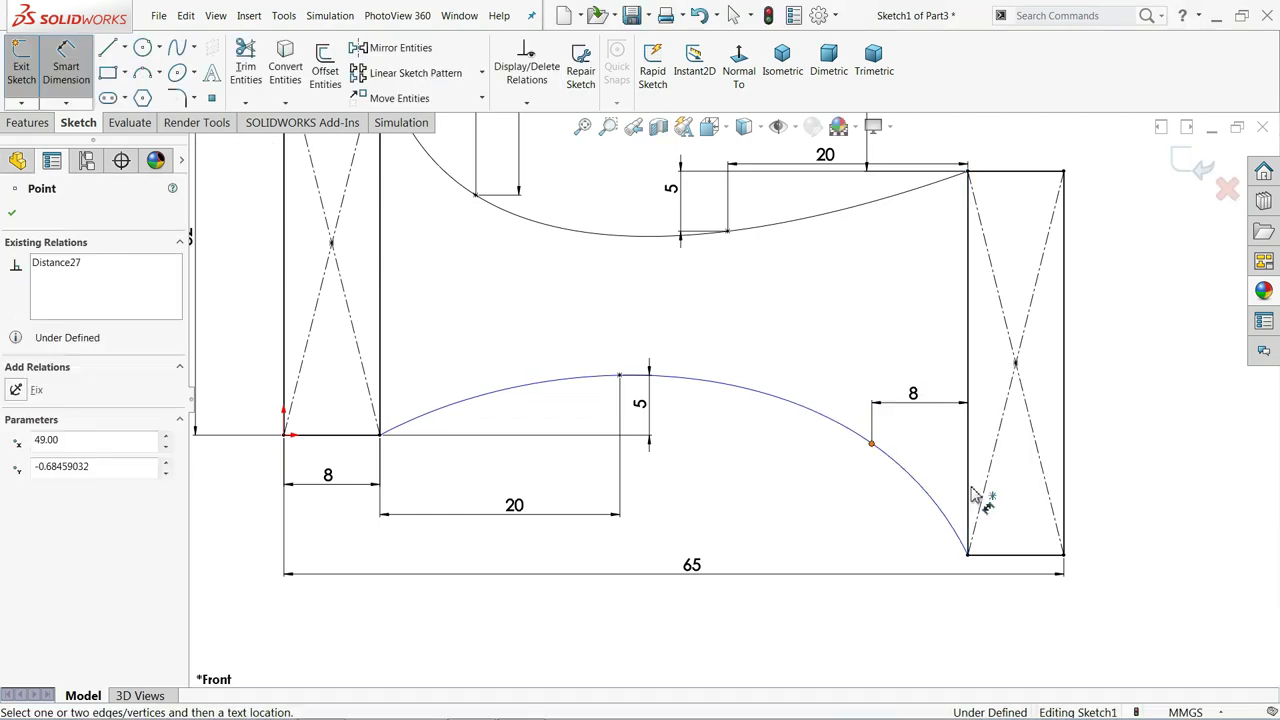
left_click(993, 556)
left_click(805, 497)
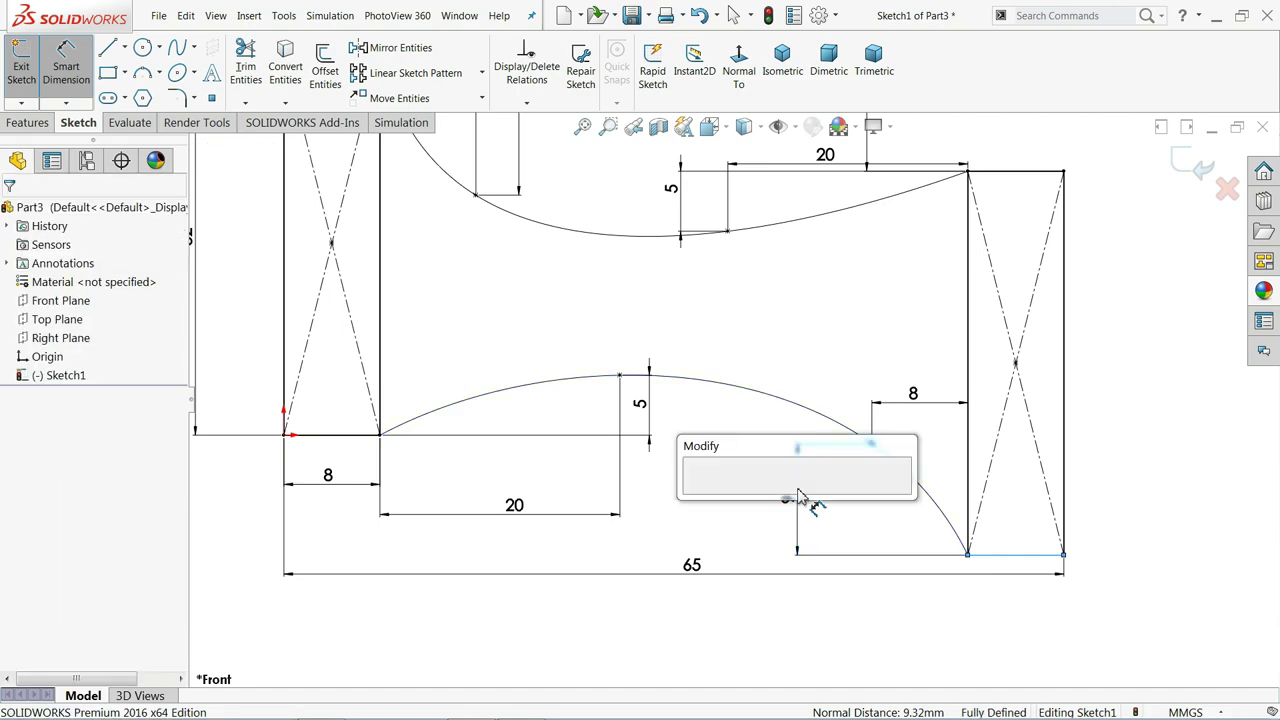
left_click(697, 496)
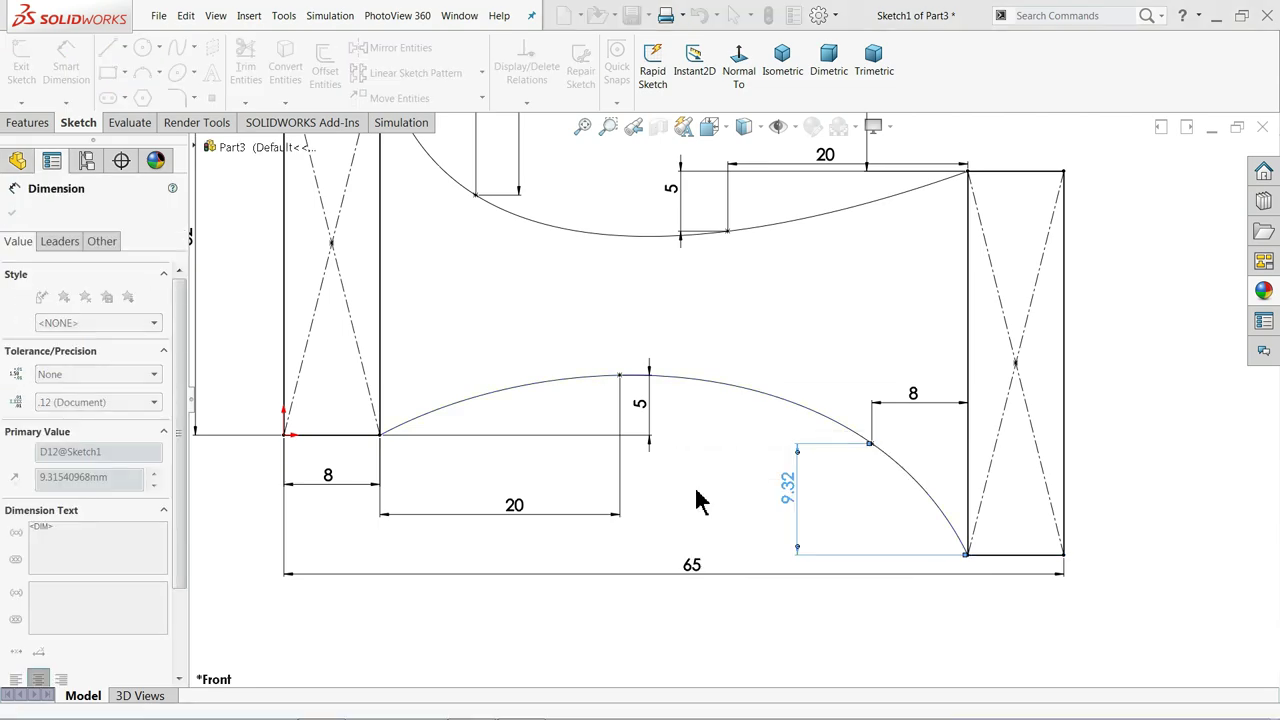
key("z")
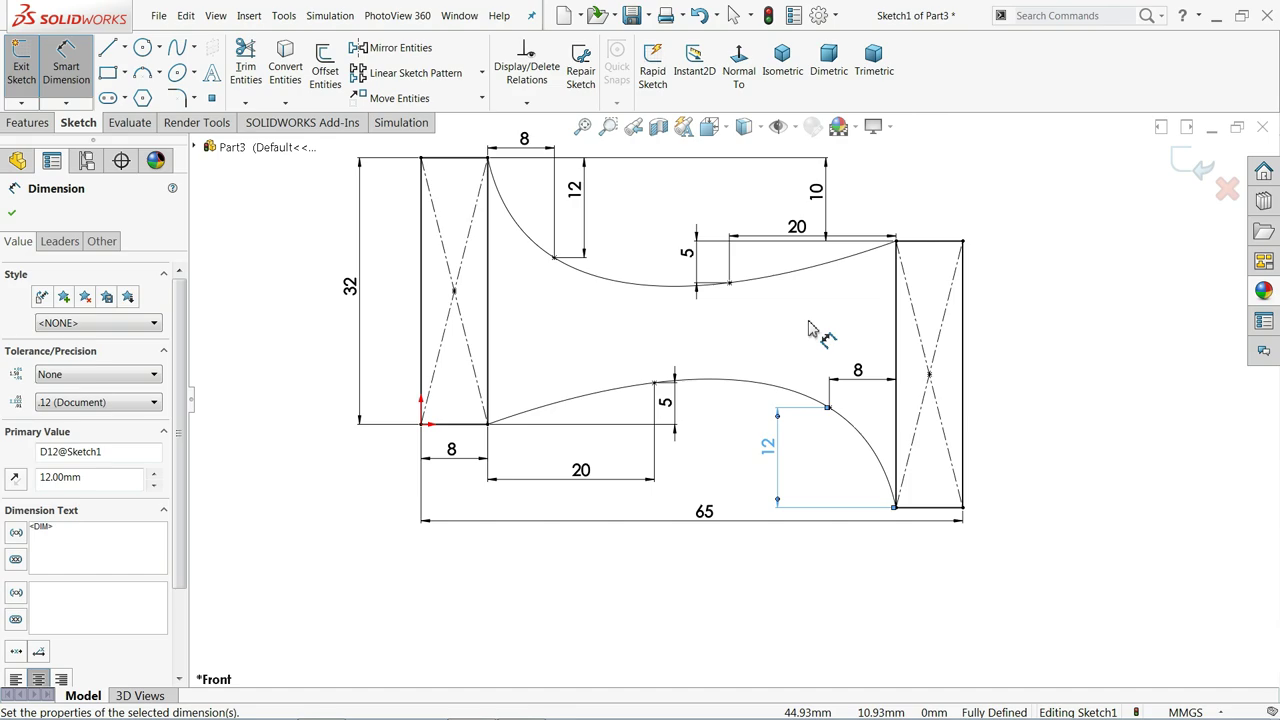
scroll(815, 335, "down", 1)
scroll(556, 345, "up", 1)
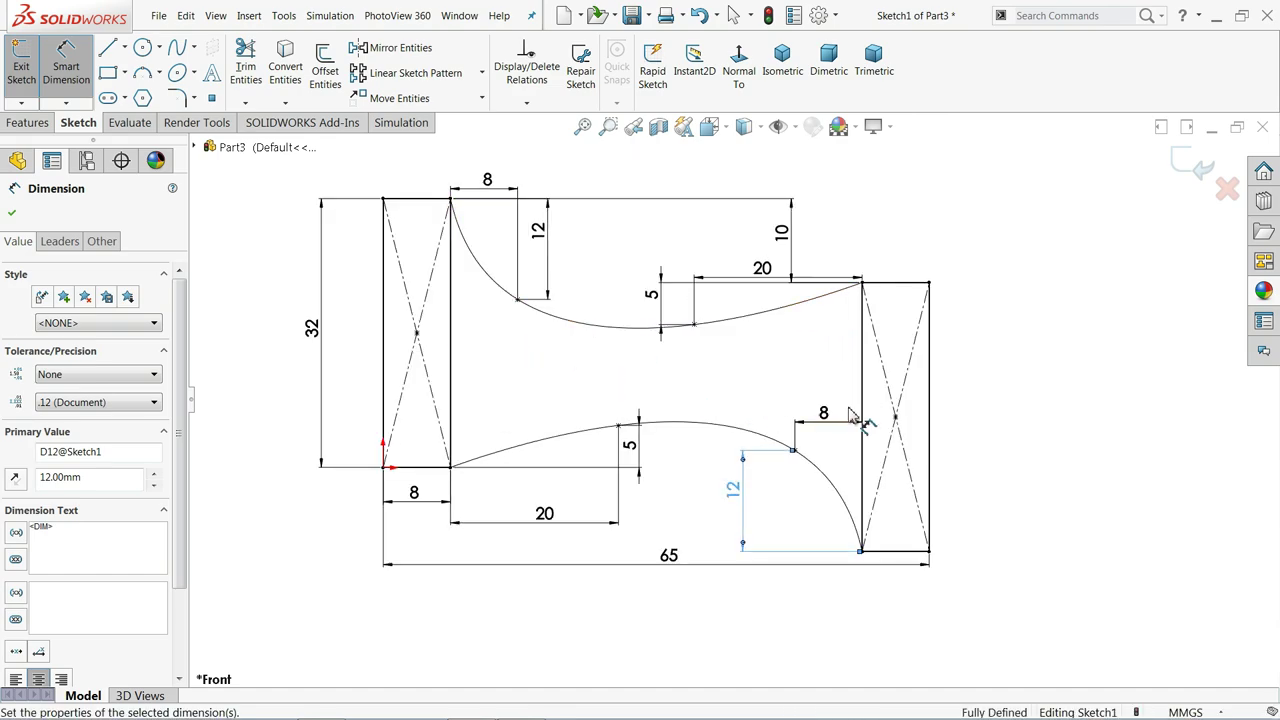
left_click(12, 214)
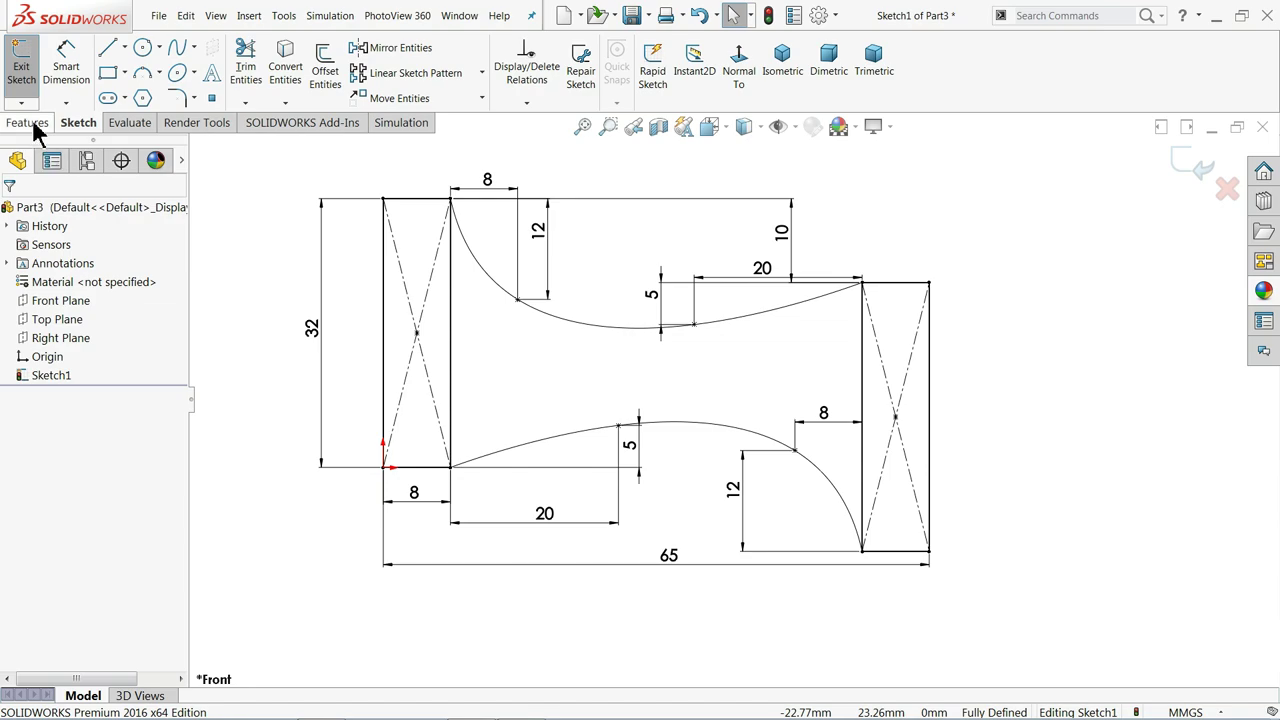
- Extrude the left, middle and right sketch regions Mid Plane to 10 mm as Boss-Extrude1
left_click(30, 123)
left_click(29, 70)
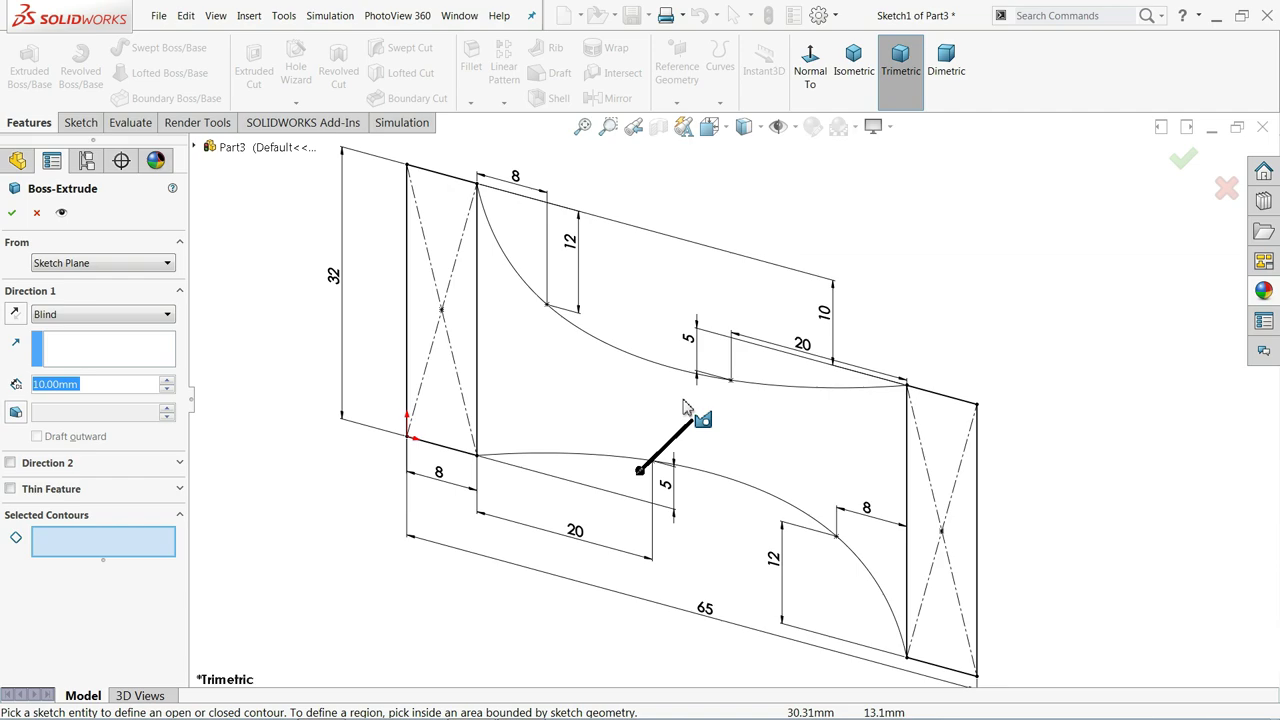
left_click(443, 400)
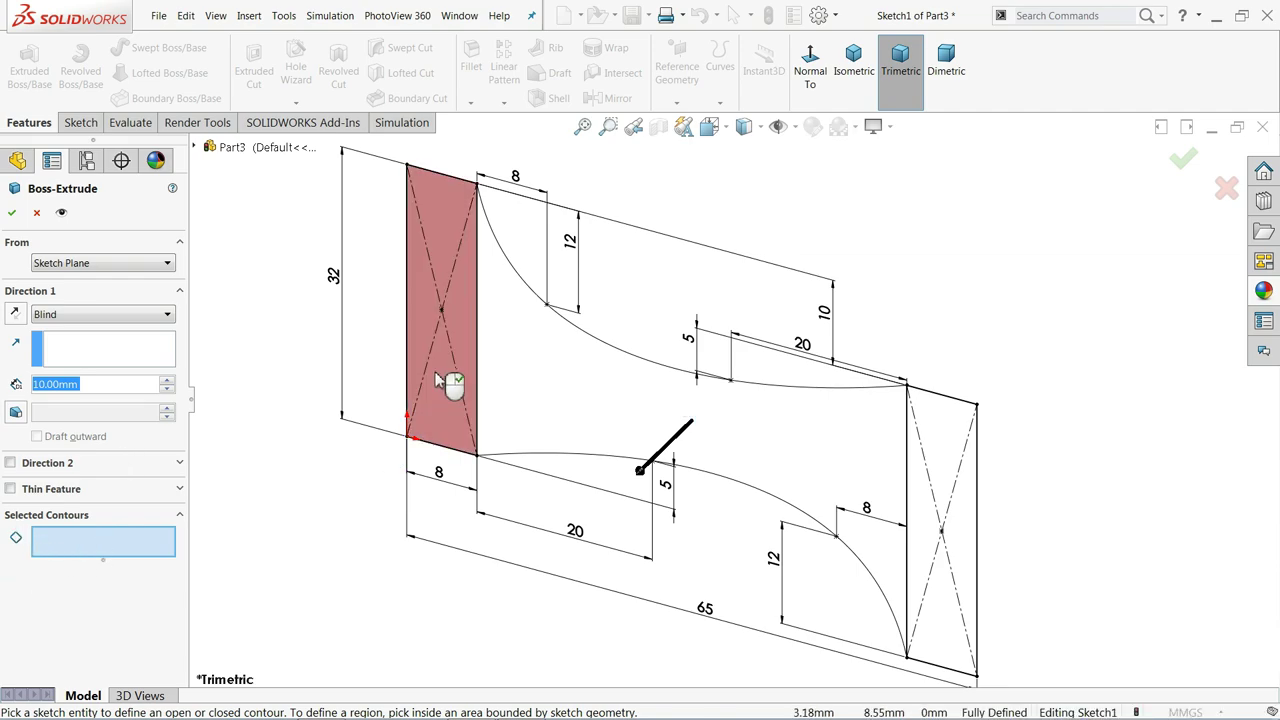
left_click(592, 405)
left_click(592, 405)
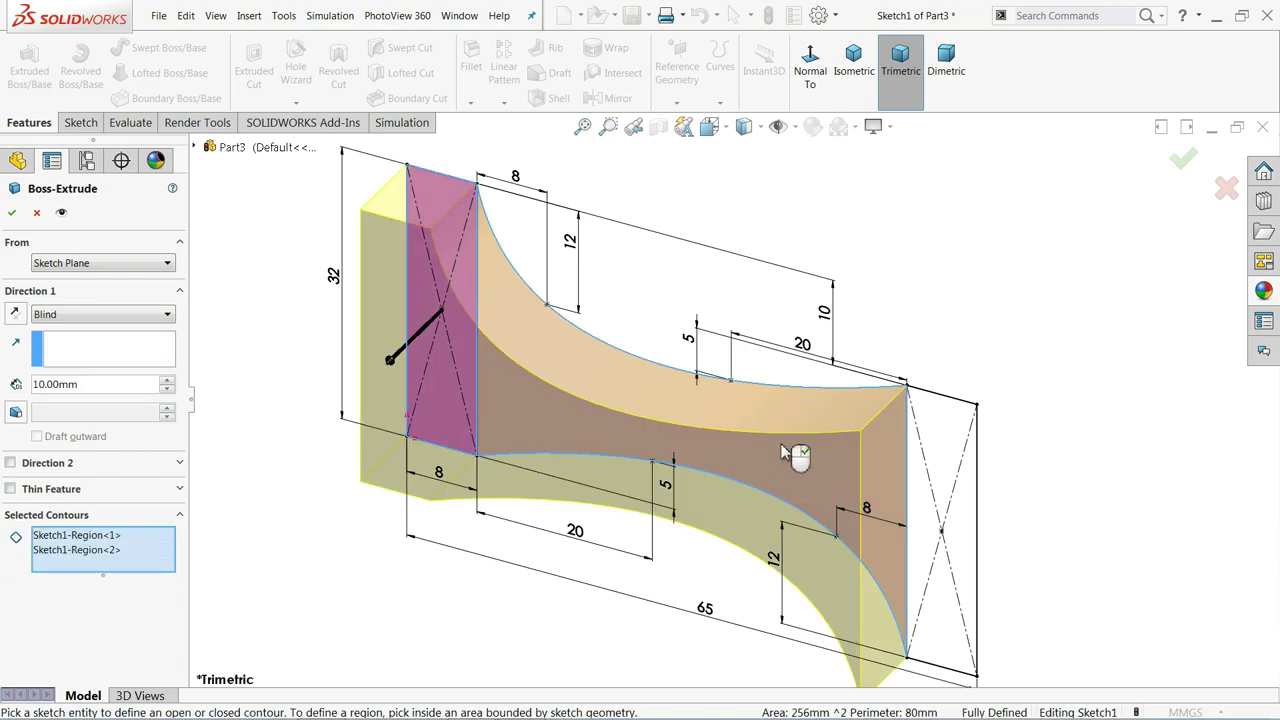
left_click(960, 490)
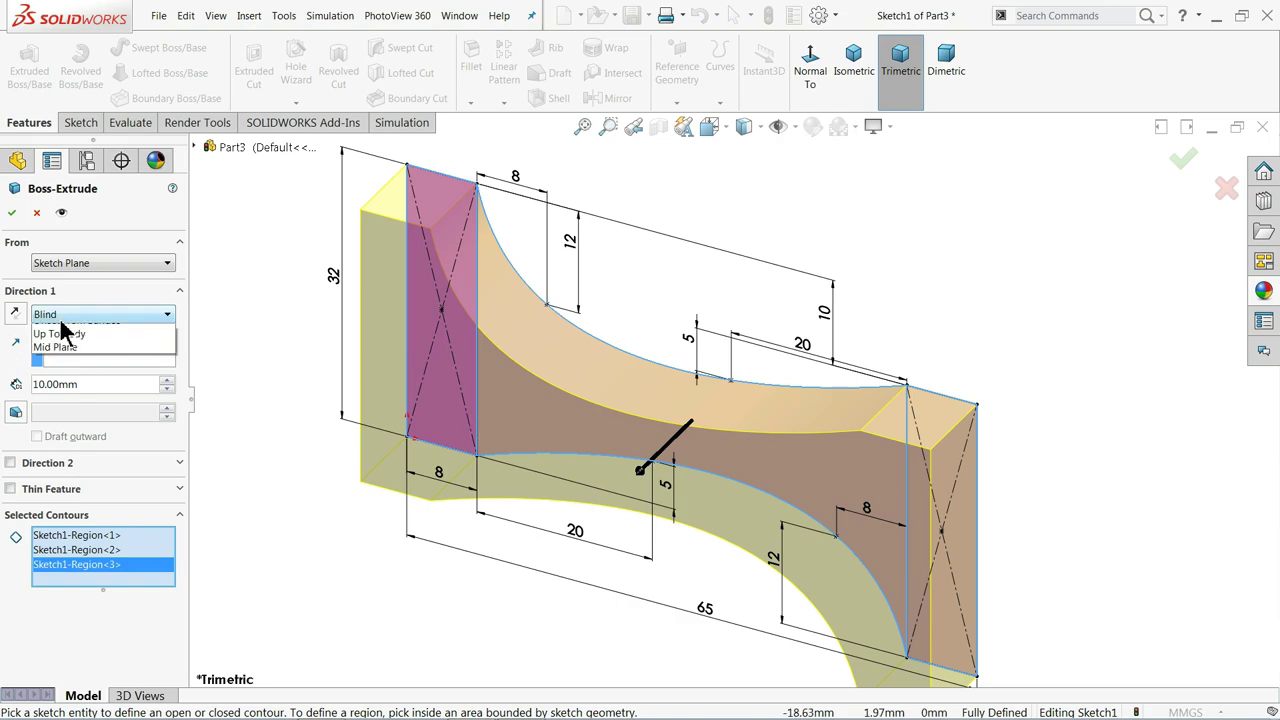
left_click(62, 402)
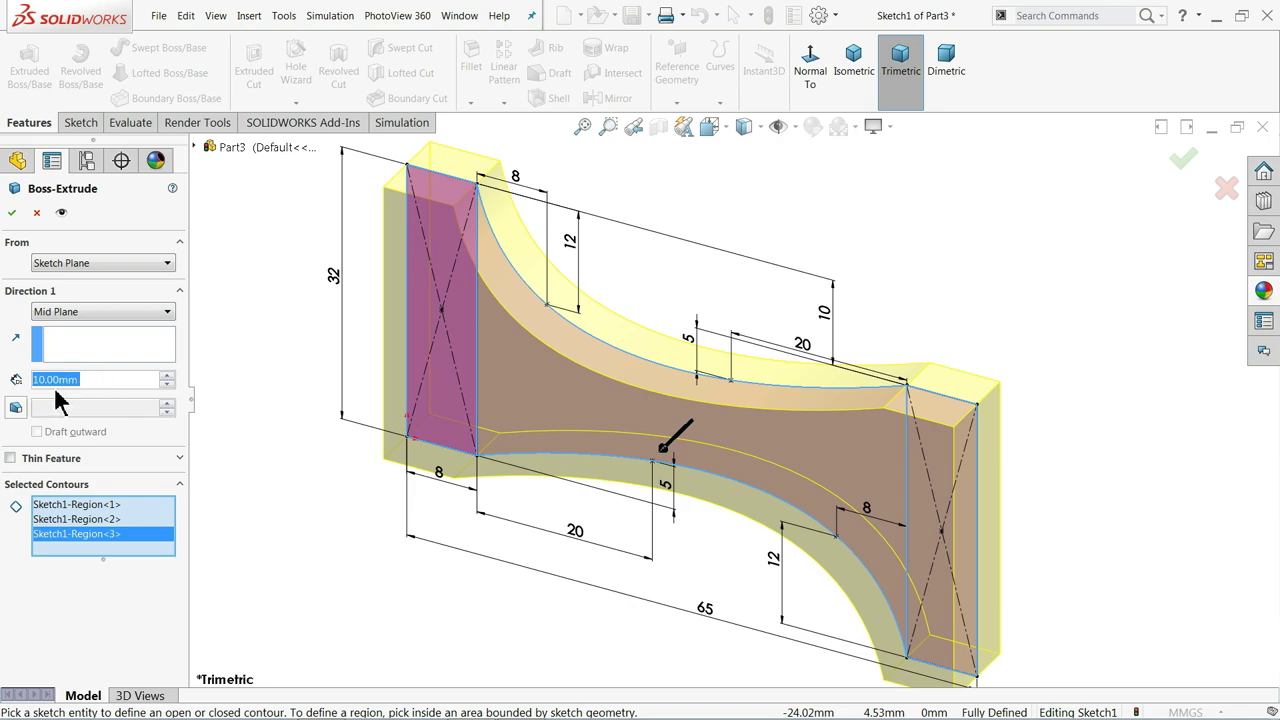
left_click(12, 213)
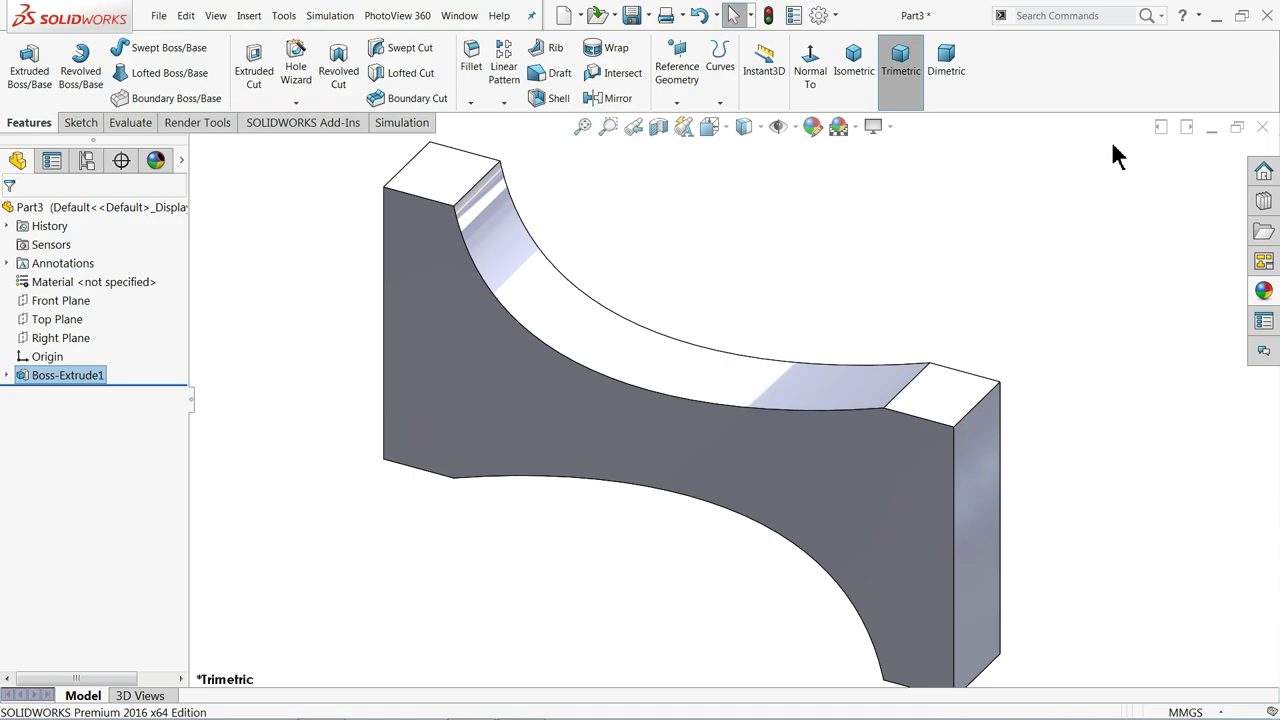
key("alt+Tab")
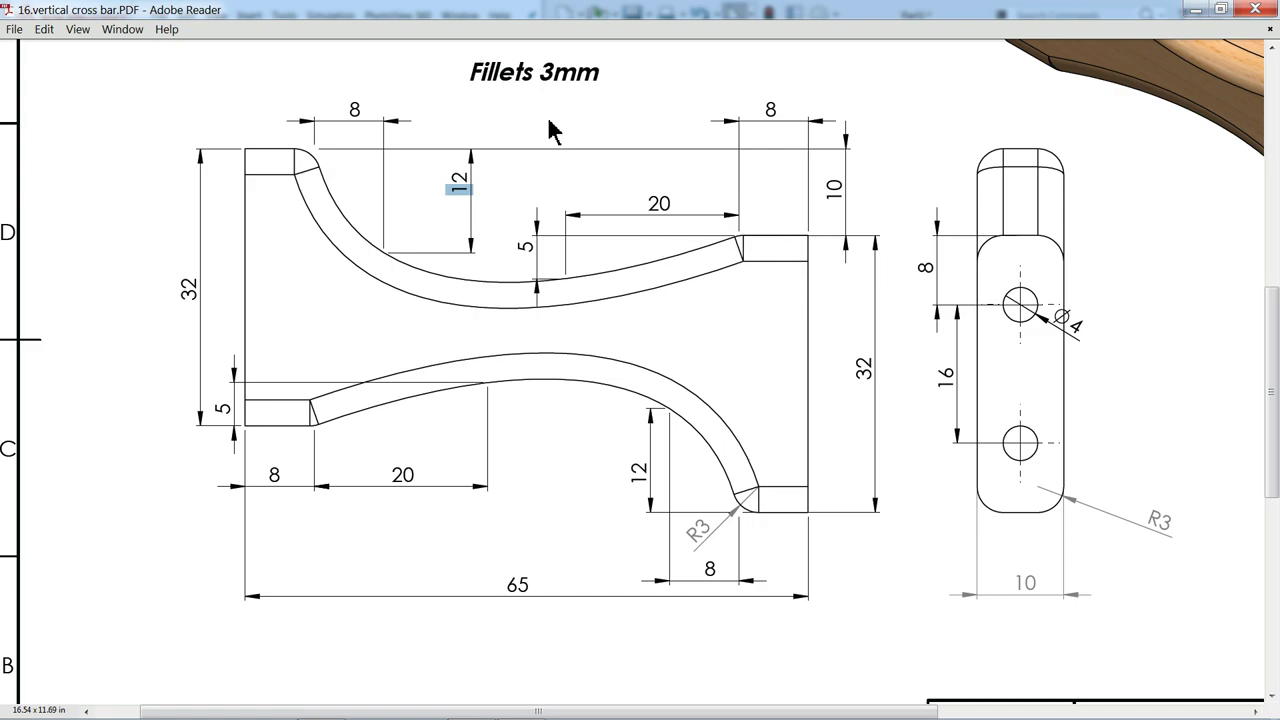
- Start a sketch on the crossbar's right end face, viewed face-on
left_click(1194, 11)
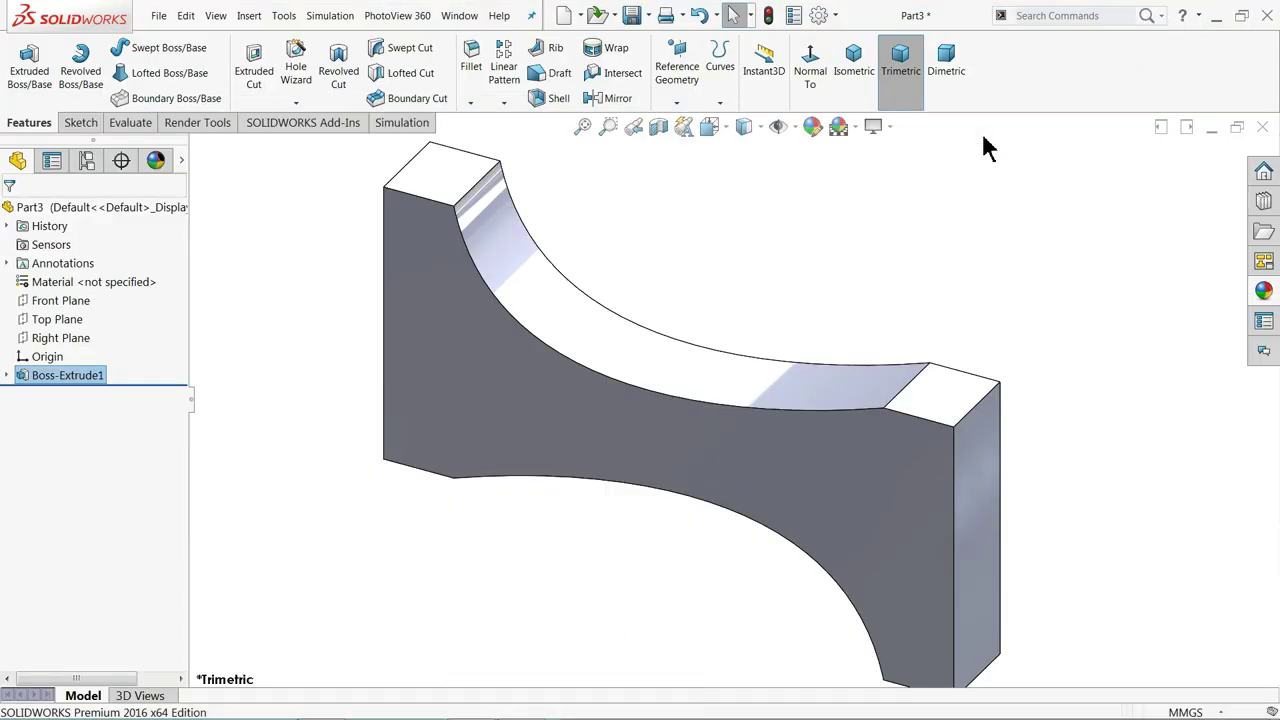
key("ctrl+Left")
key("ctrl+Up")
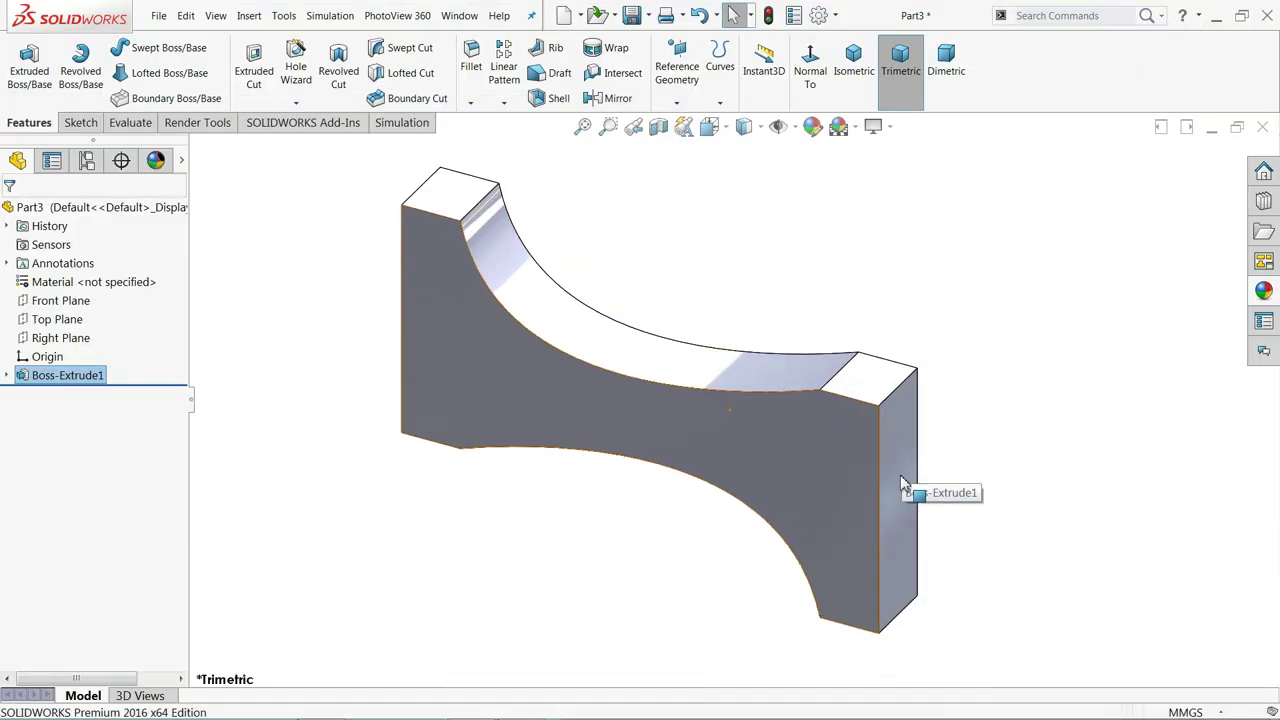
left_click(886, 479)
left_click(938, 440)
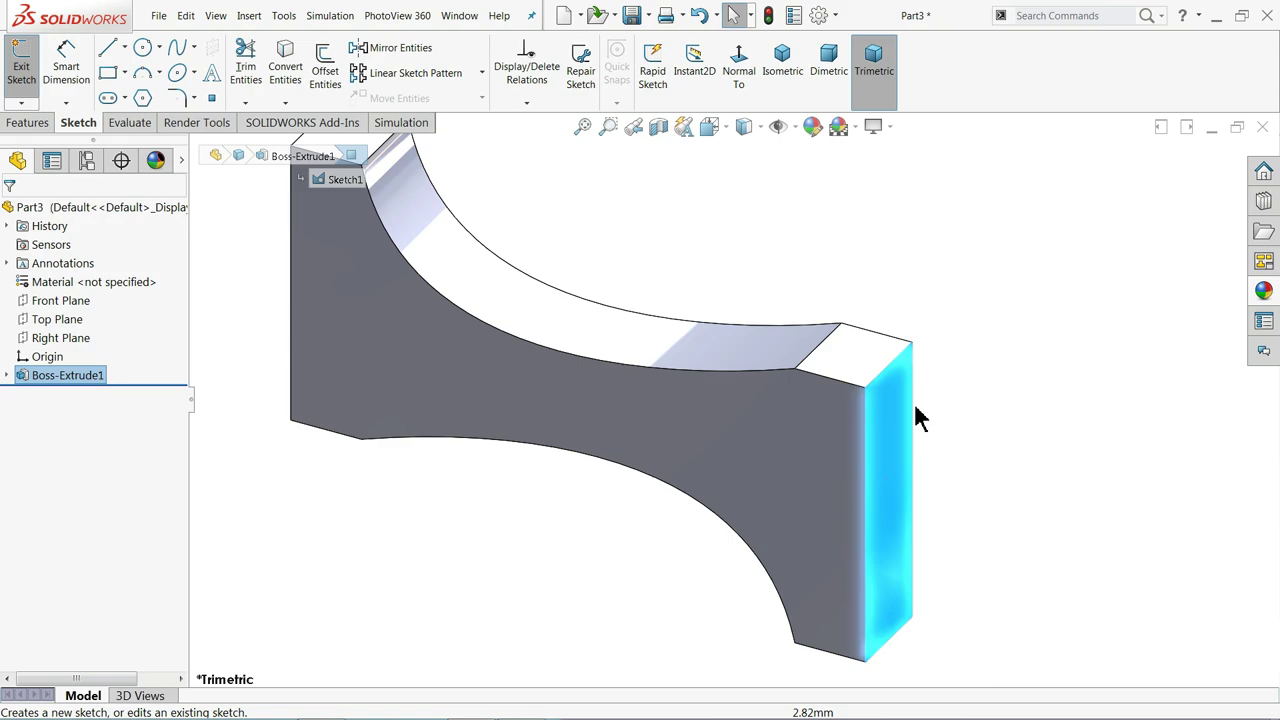
left_click(739, 66)
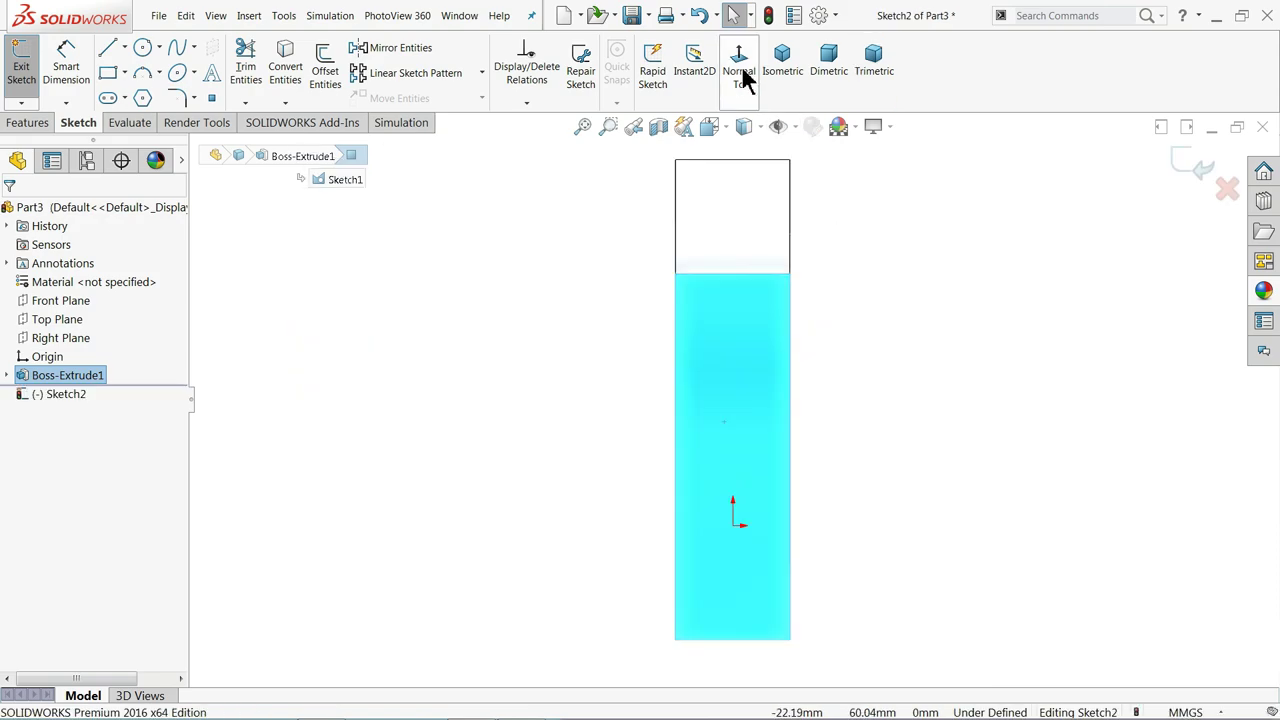
- Draw a vertical centerline from the face's top edge to its bottom edge
left_click(124, 50)
left_click(133, 86)
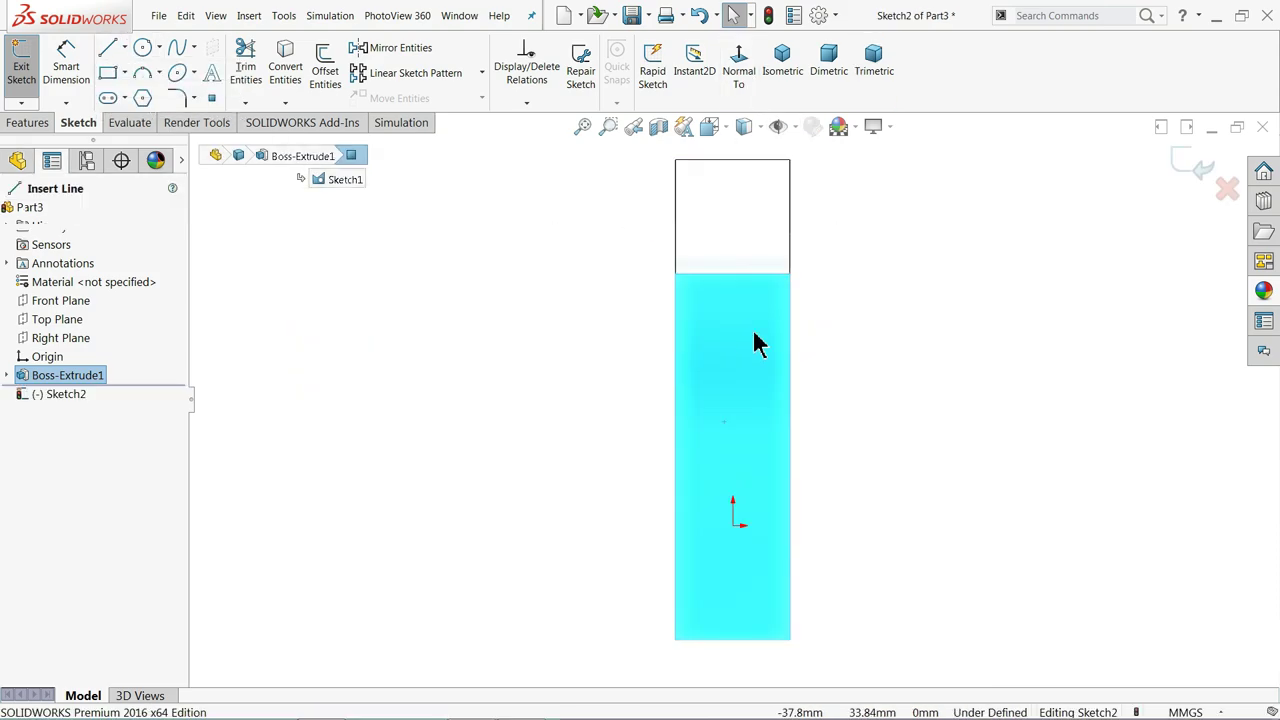
left_click(731, 272)
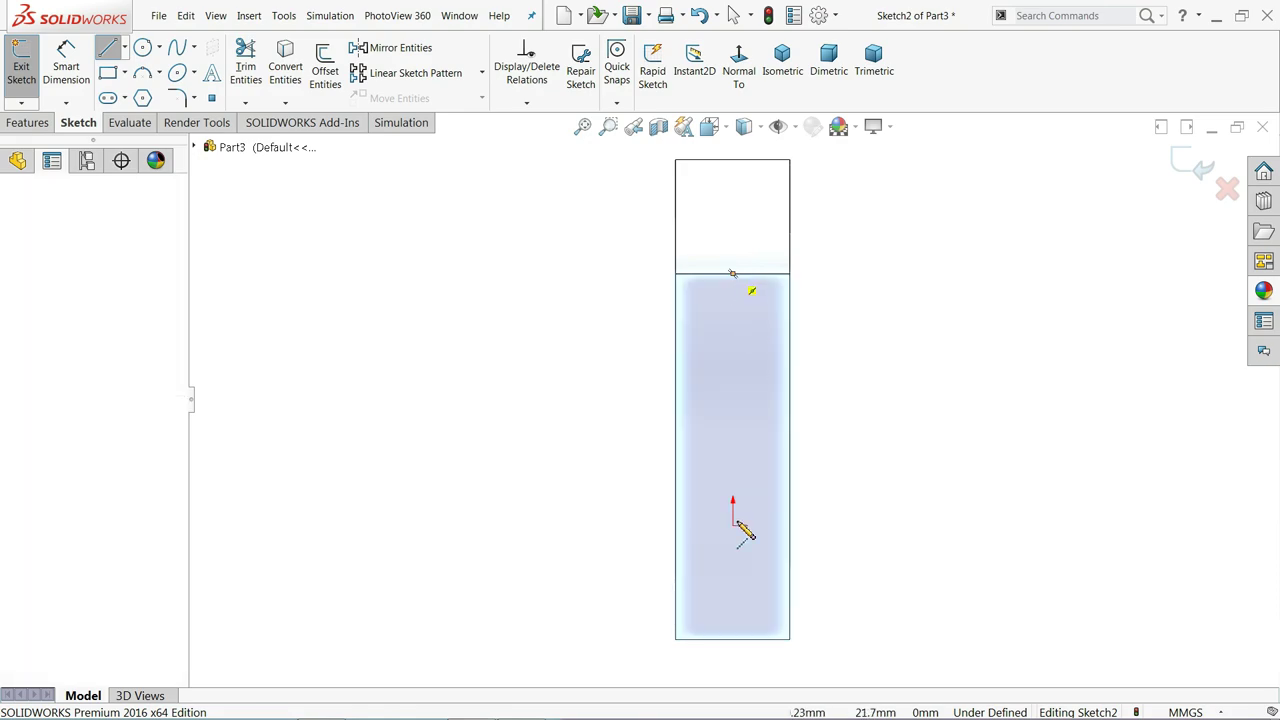
left_click(732, 638)
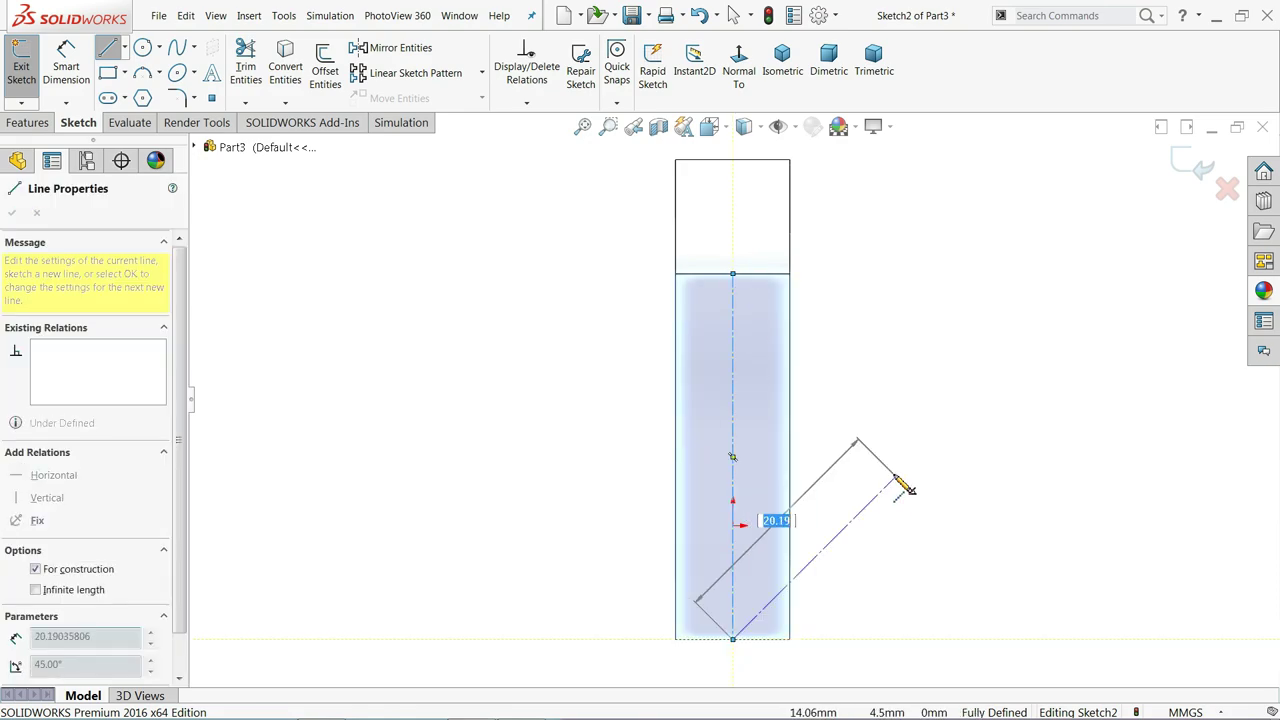
right_click(895, 455)
left_click(928, 484)
scroll(757, 527, "down", 2)
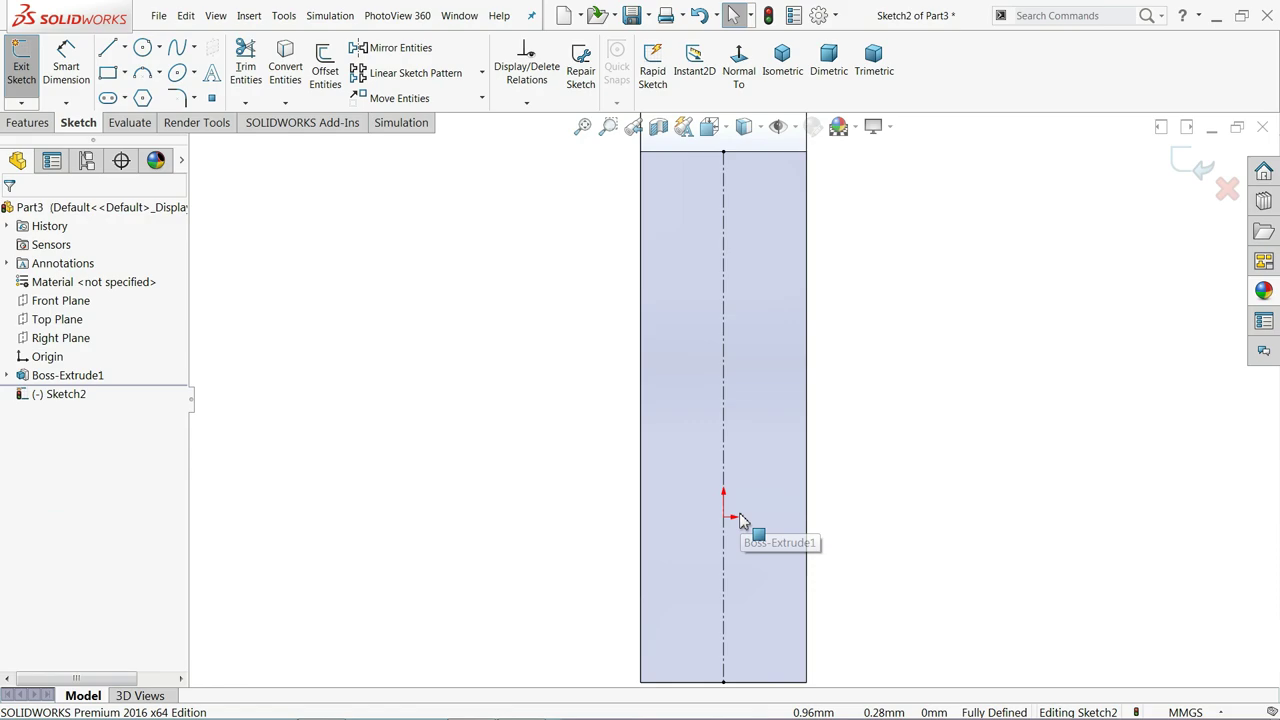
- Draw upper and lower circles centred on the centerline and make them equal
left_click(142, 47)
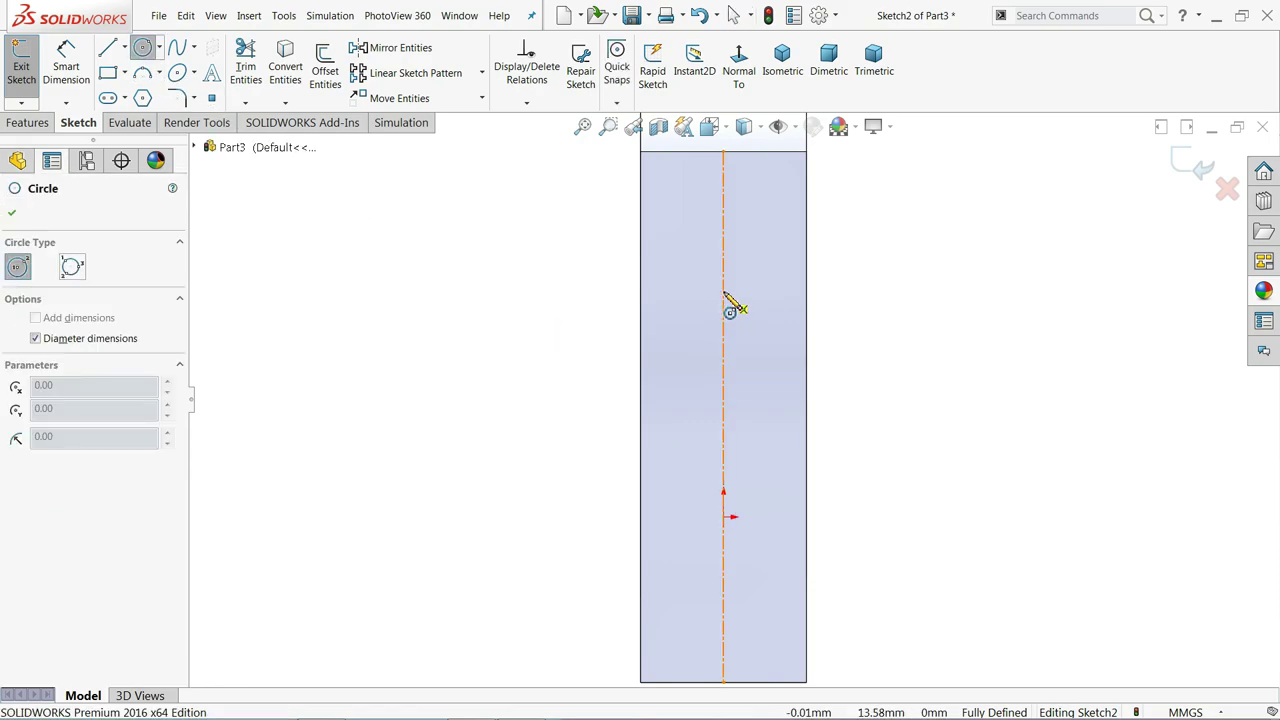
left_click(723, 290)
left_click(766, 314)
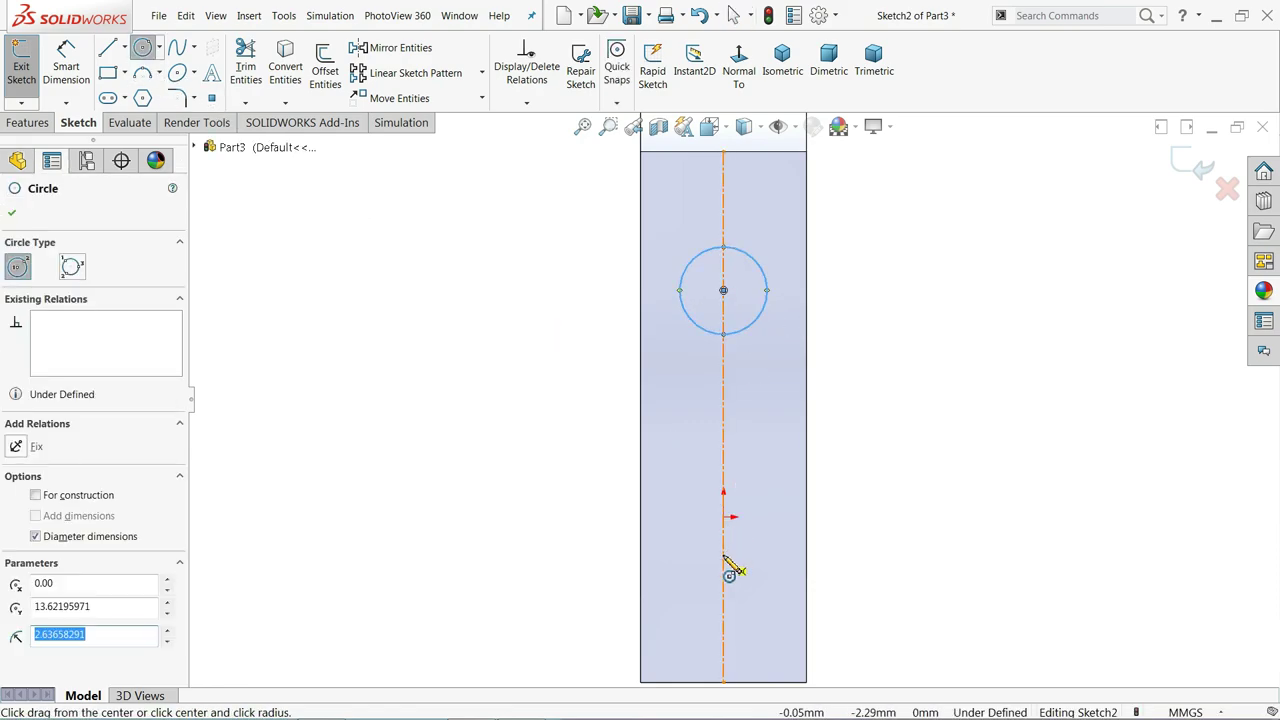
left_click(723, 553)
left_click(778, 556)
right_click(893, 447)
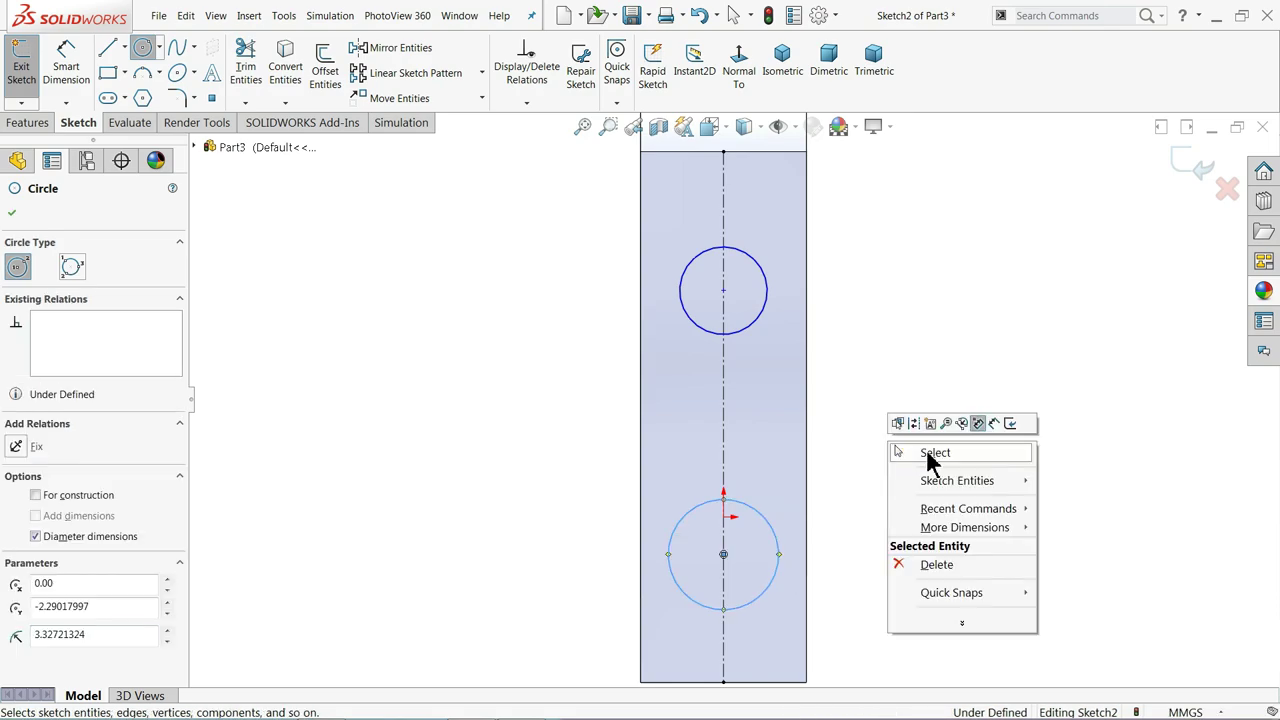
left_click(932, 454)
left_click_drag(776, 214, 758, 567)
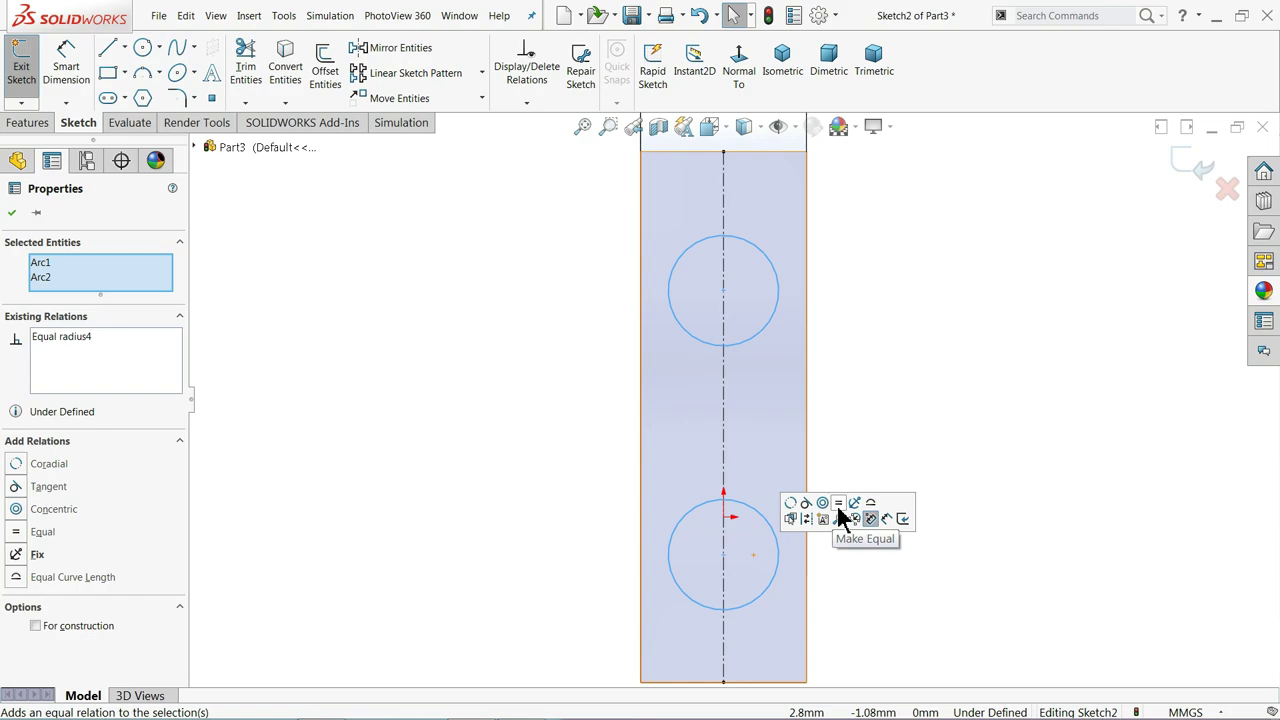
left_click(885, 432)
- Dimension the two circles 16 mm apart, centre to centre
left_click(66, 62)
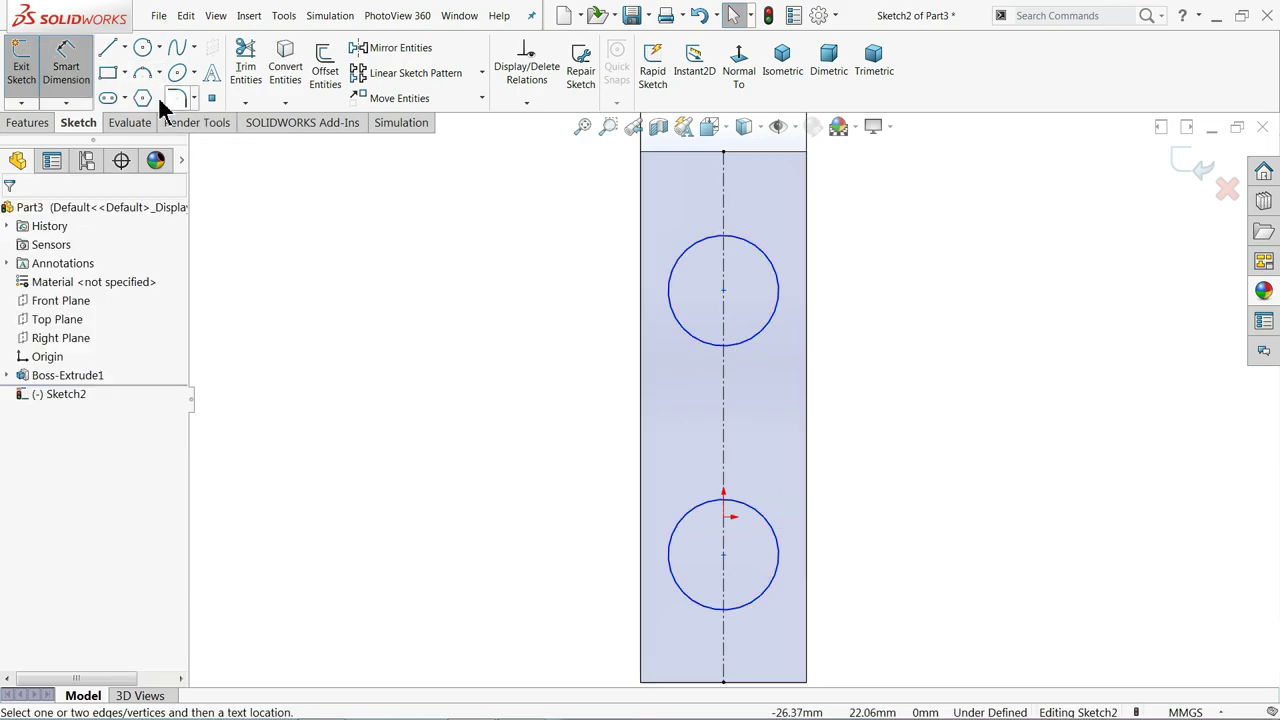
left_click(742, 434)
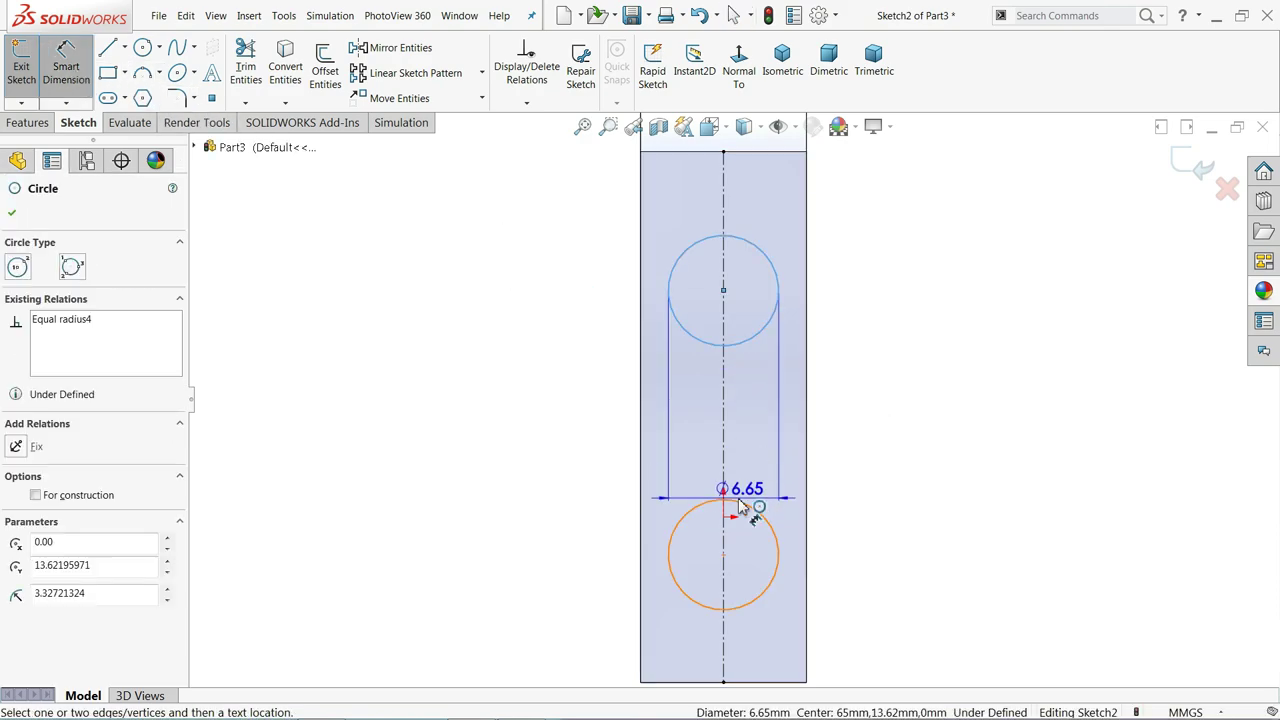
left_click(742, 510)
left_click(600, 430)
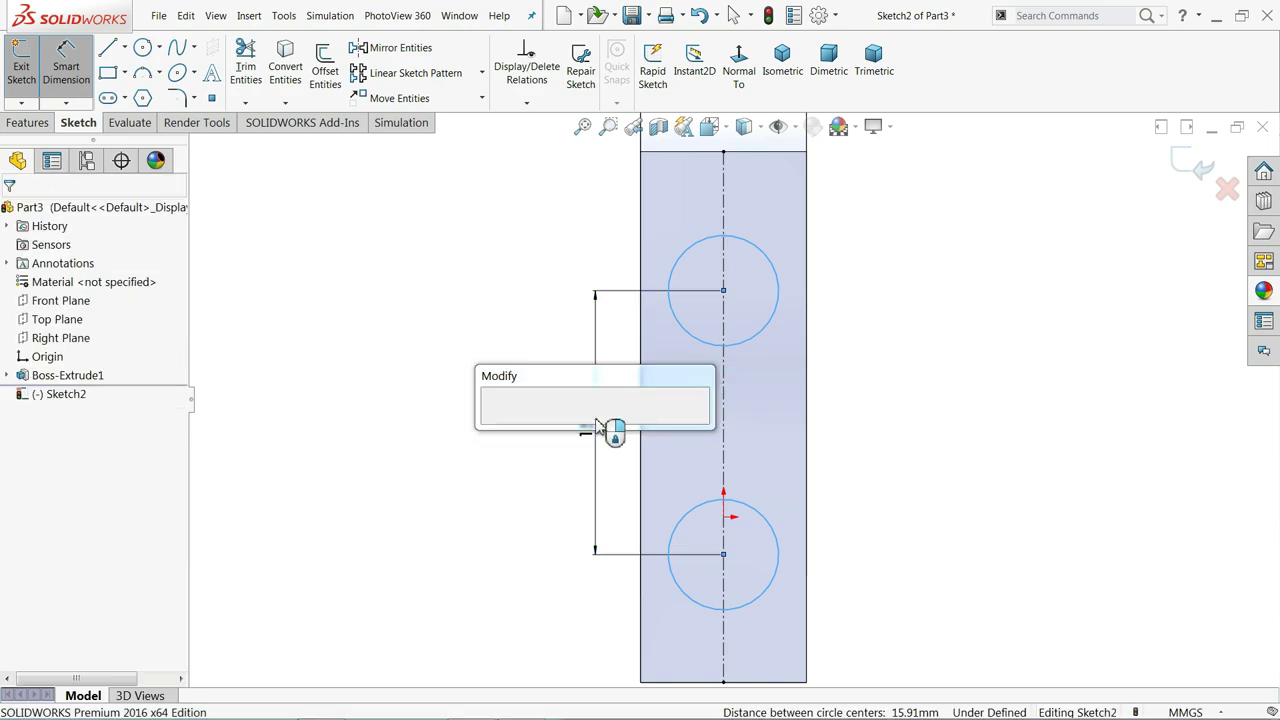
type("16")
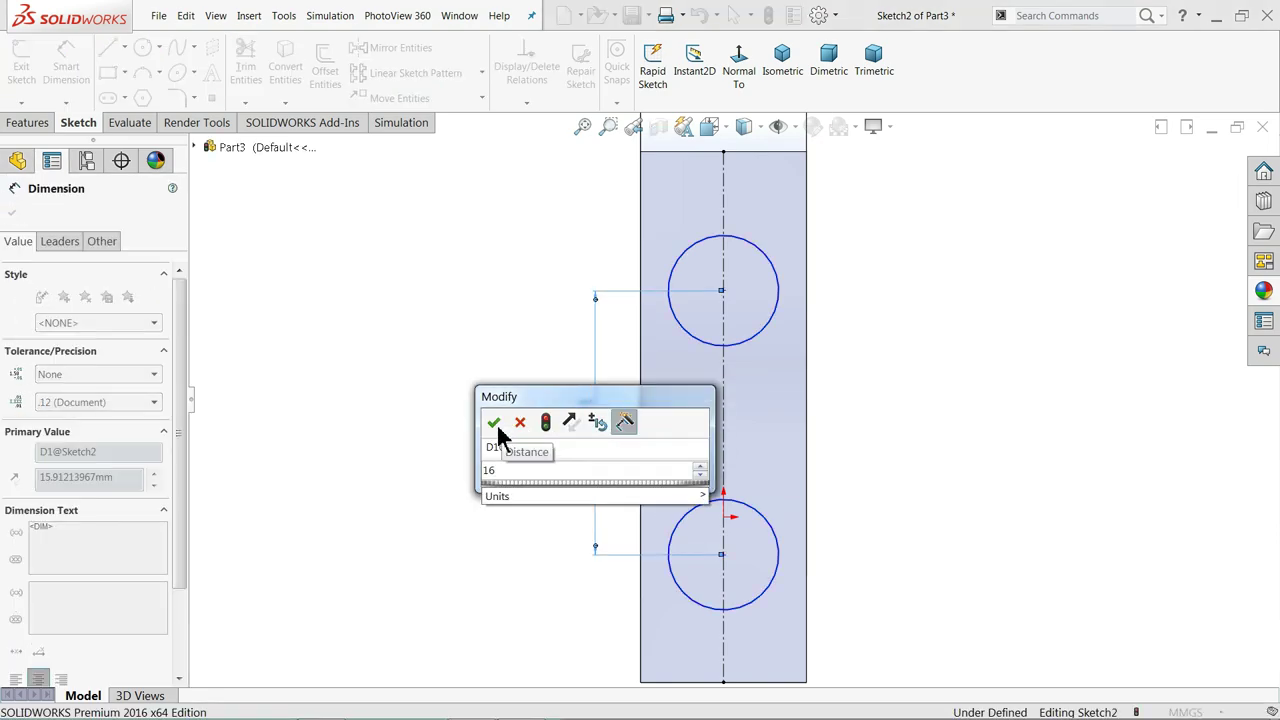
left_click(494, 423)
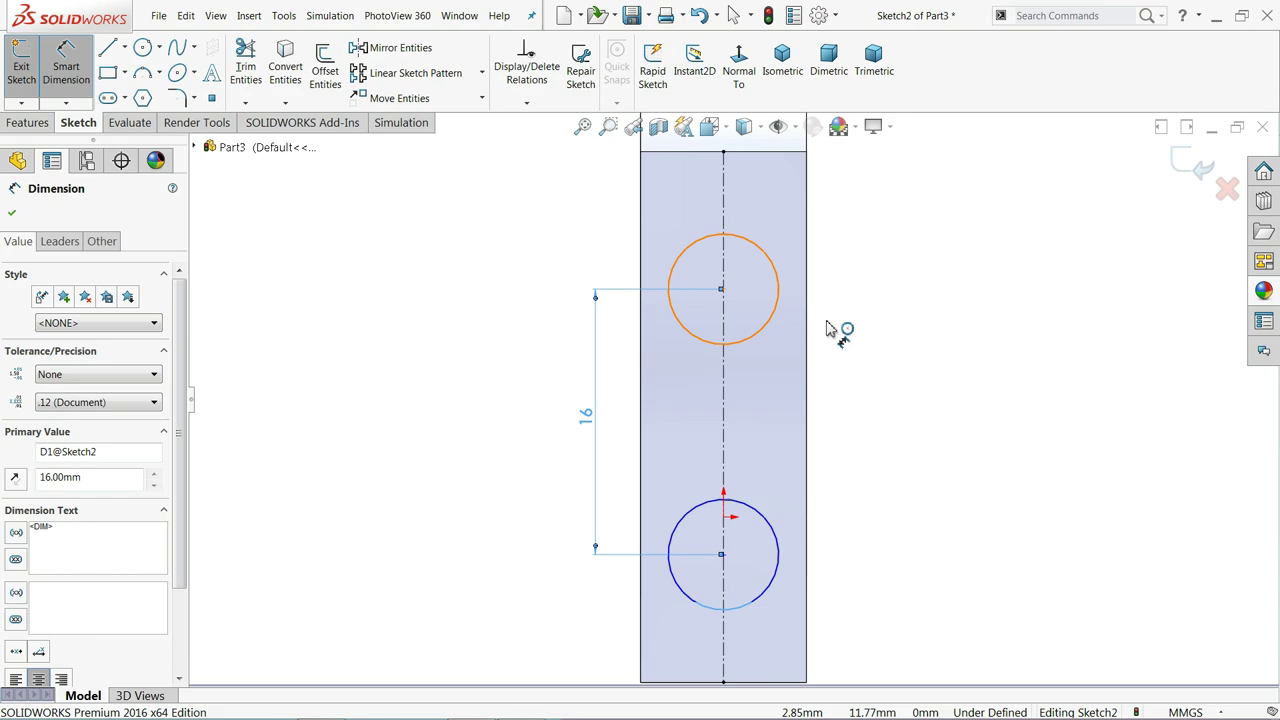
- Dimension the upper circle's diameter as 4 mm
left_click(776, 305)
left_click(872, 346)
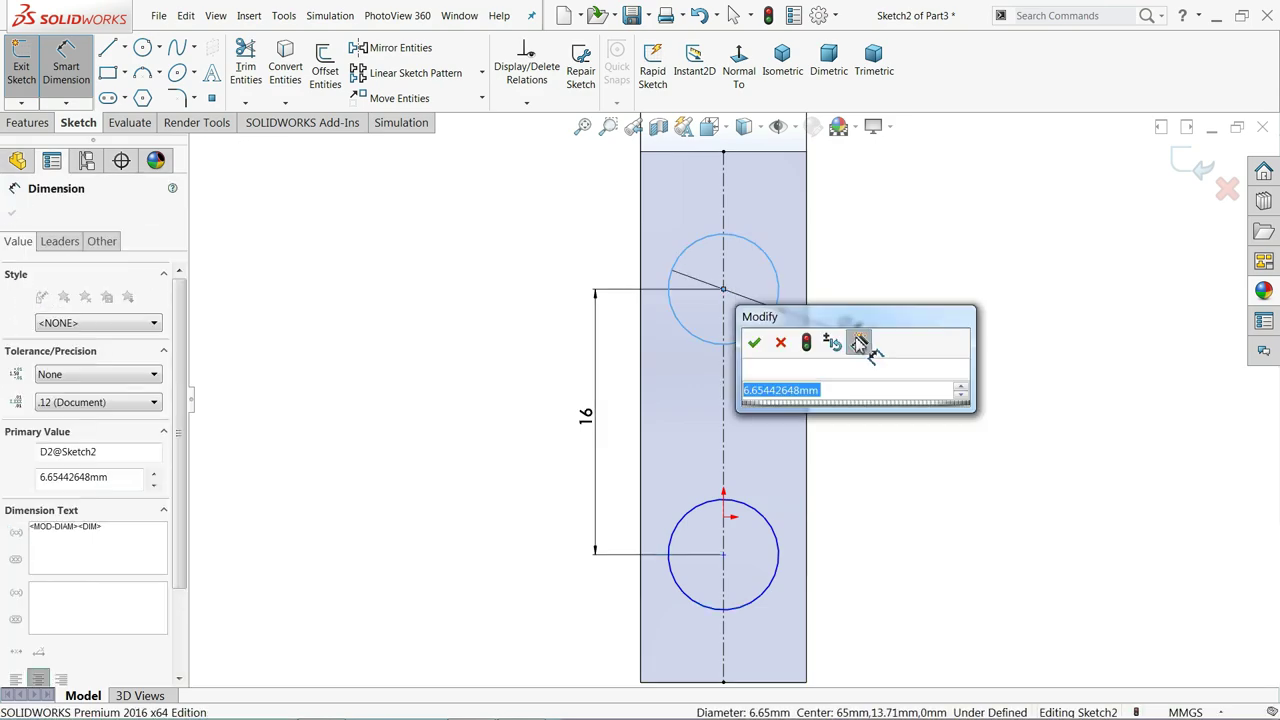
type("4")
left_click(754, 342)
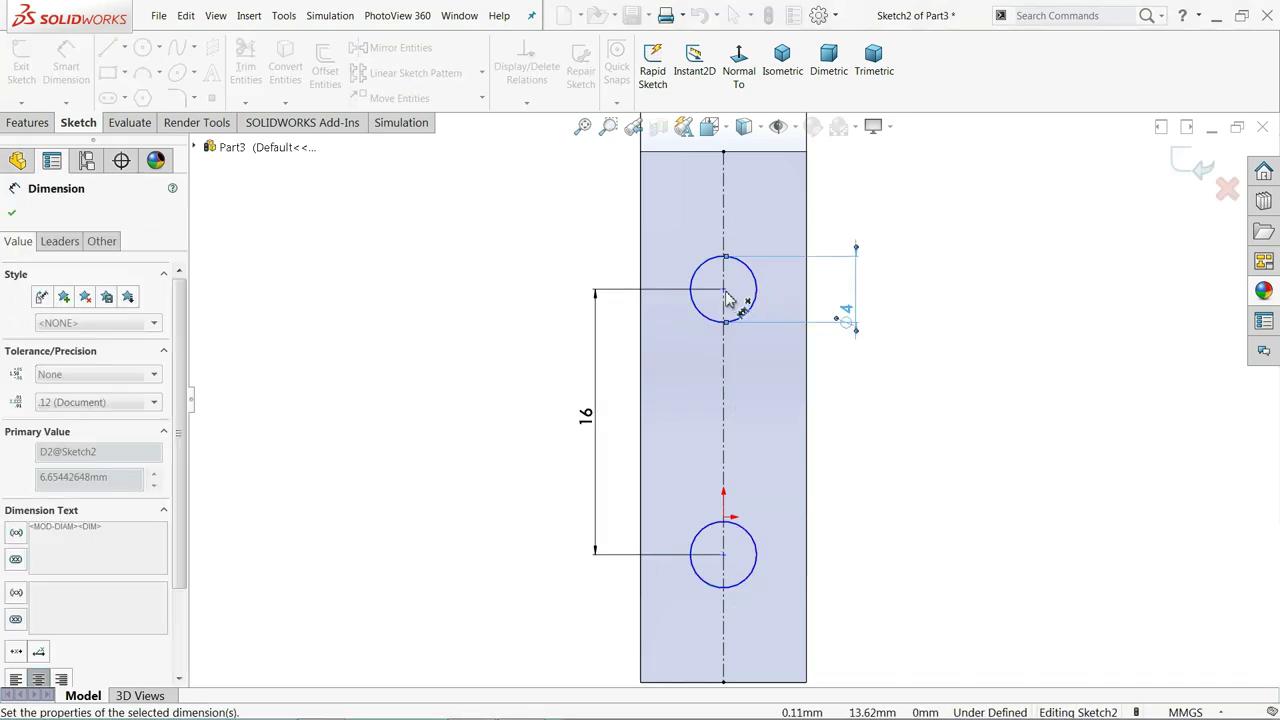
- Place the upper circle 8 mm from the top edge and close the dimensioning
left_click(724, 154)
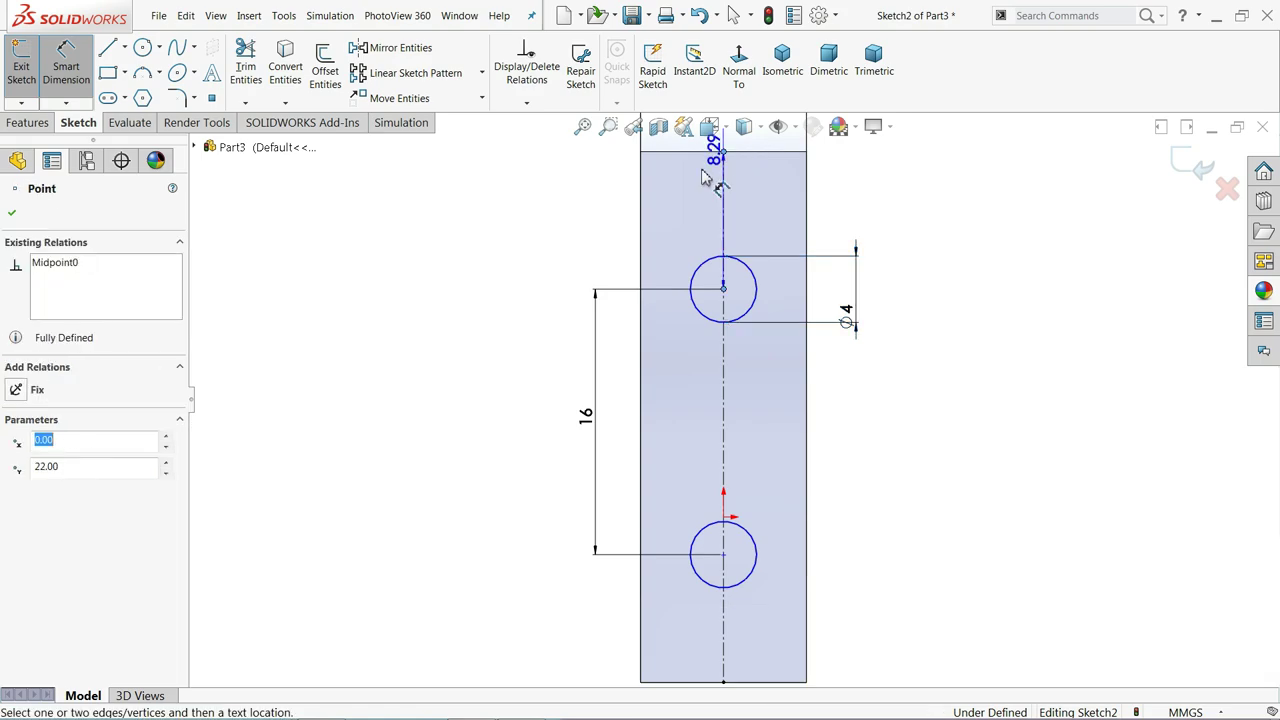
left_click(588, 205)
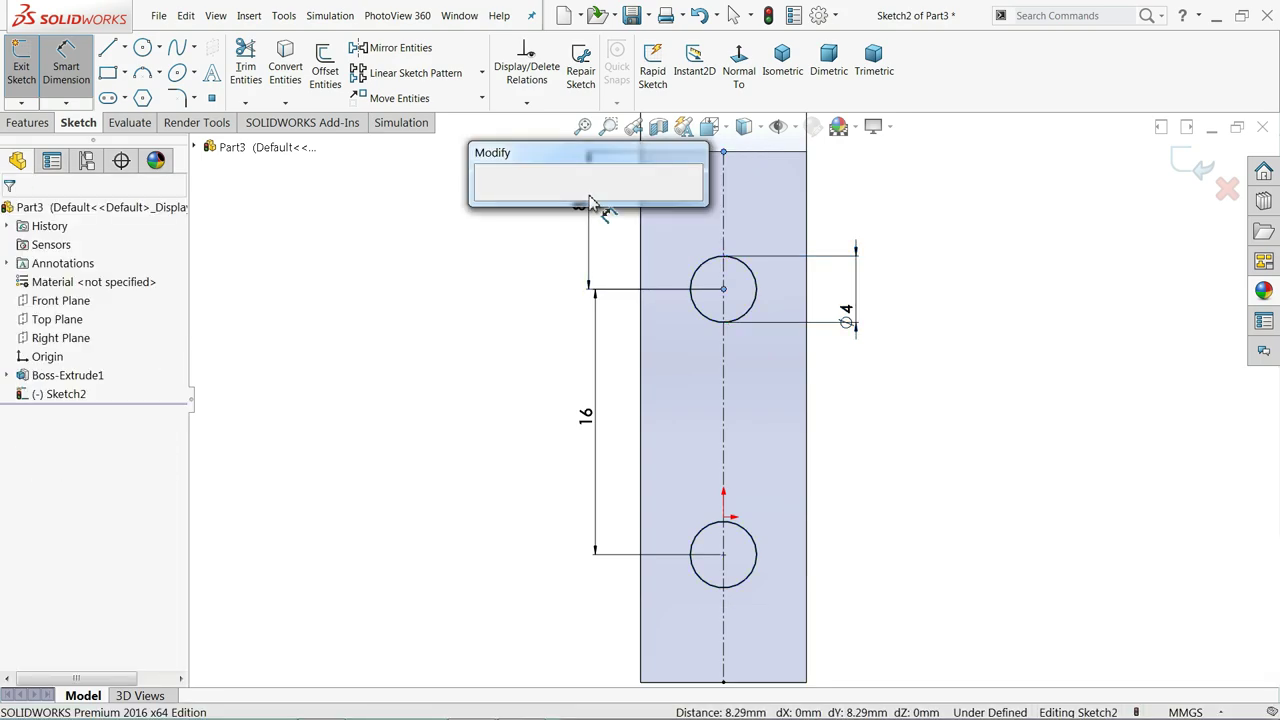
type("8")
left_click(486, 197)
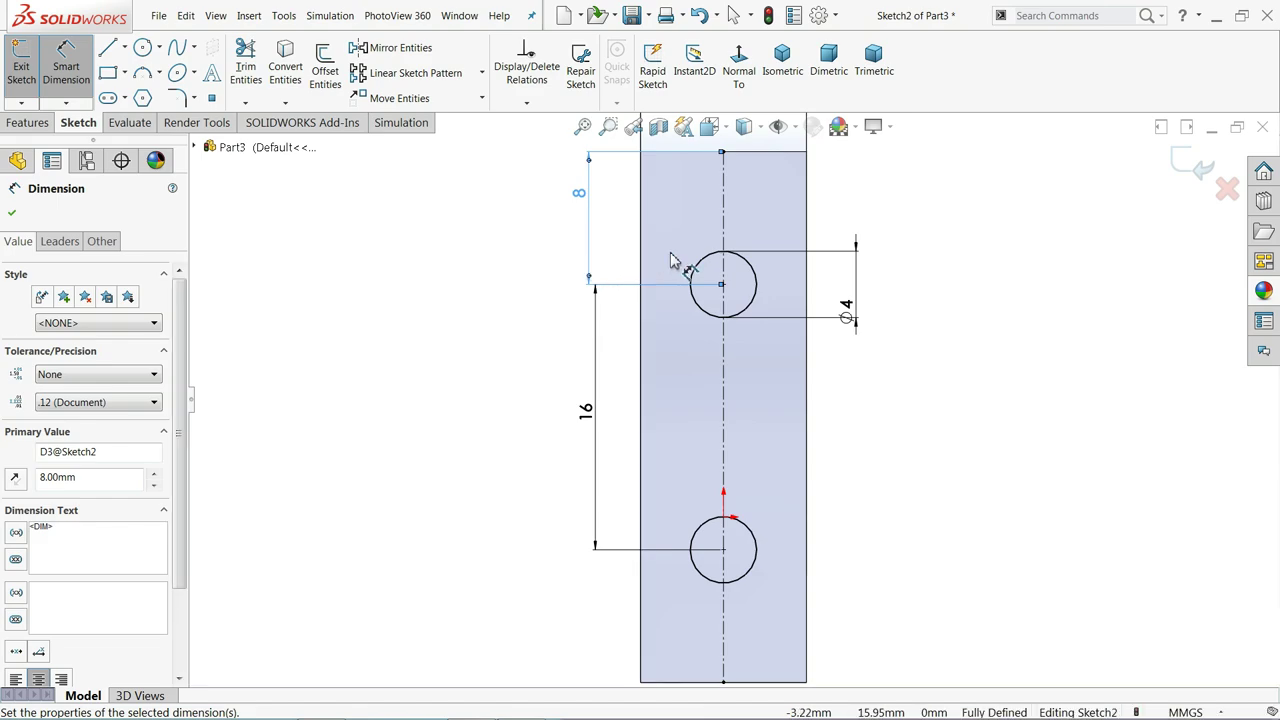
mouse_move(614, 320)
middle_mouse_down()
mouse_move(600, 350)
mouse_move(636, 369)
middle_mouse_up()
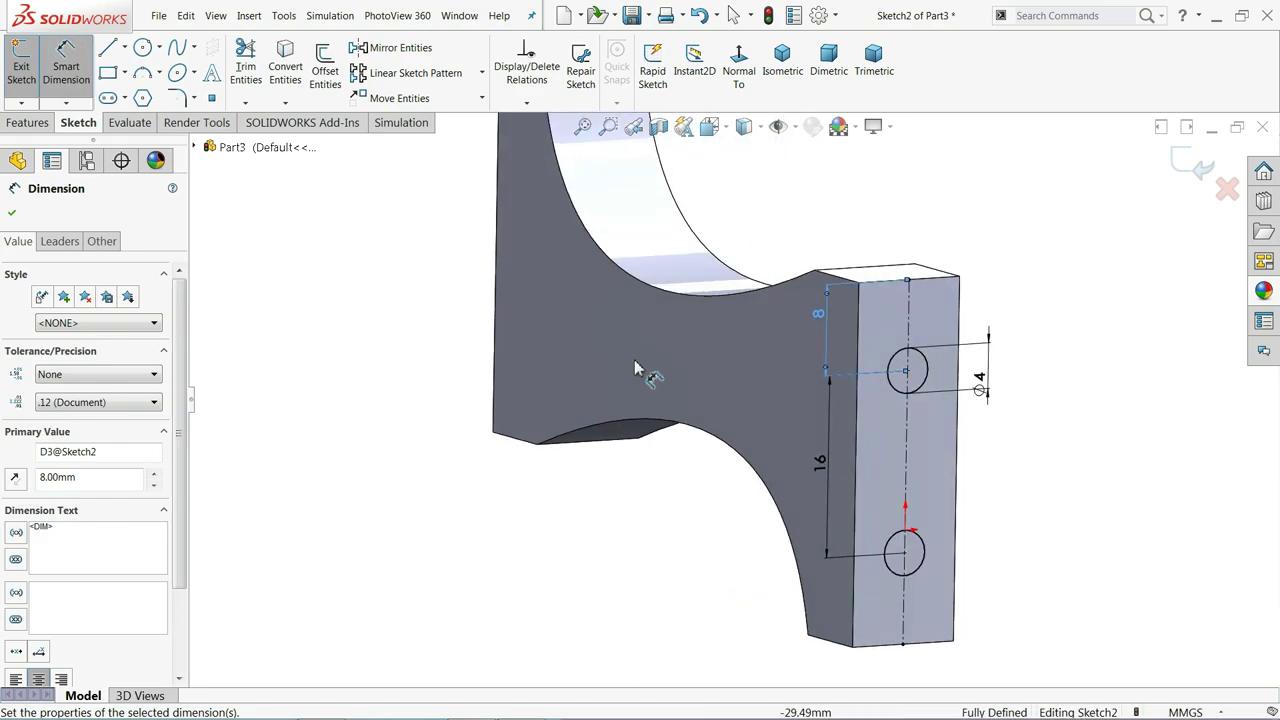
left_click(12, 213)
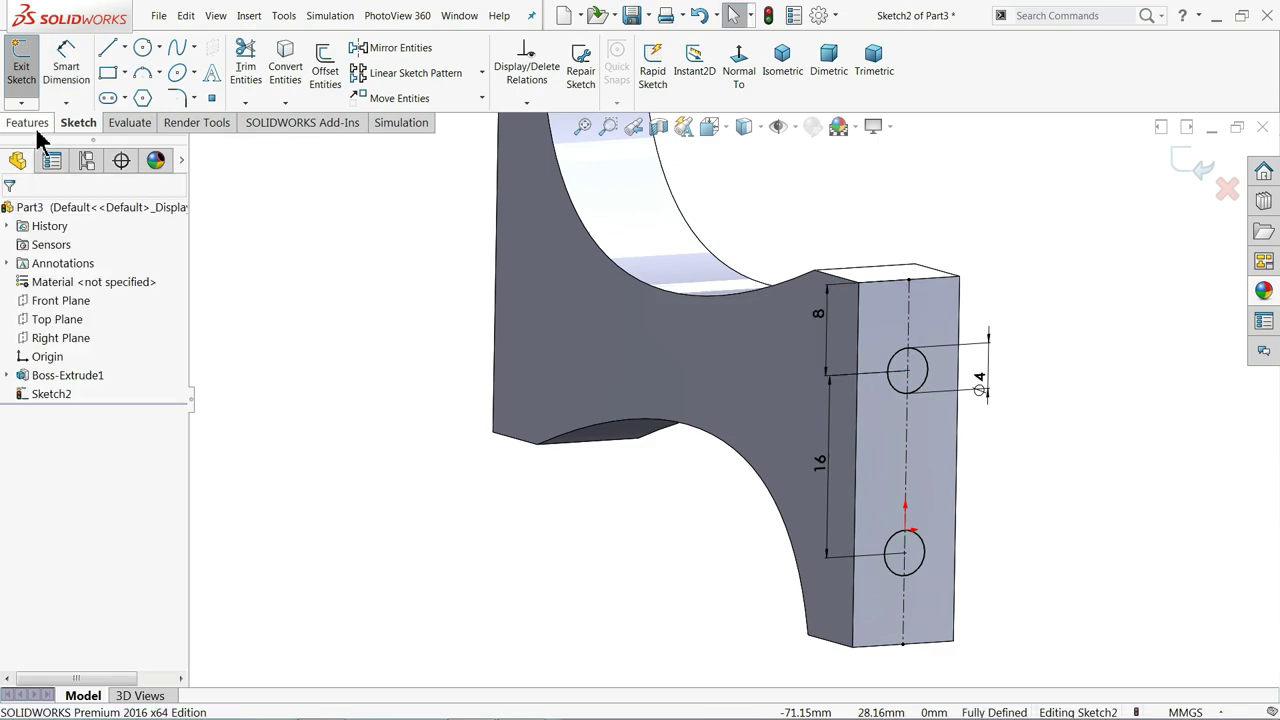
- Extrude-cut the two Ø4 holes 7 mm deep, then select the crossbar's opposite end face
left_click(33, 124)
left_click(268, 88)
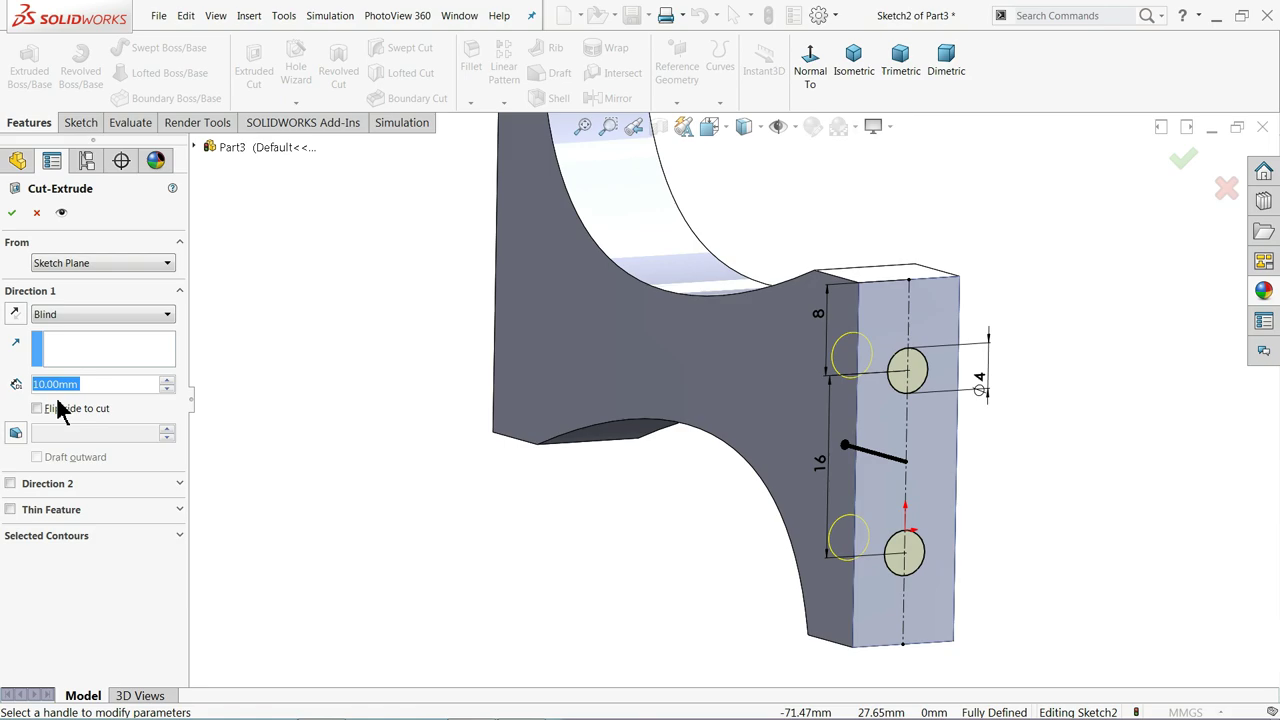
type("7")
key("Return")
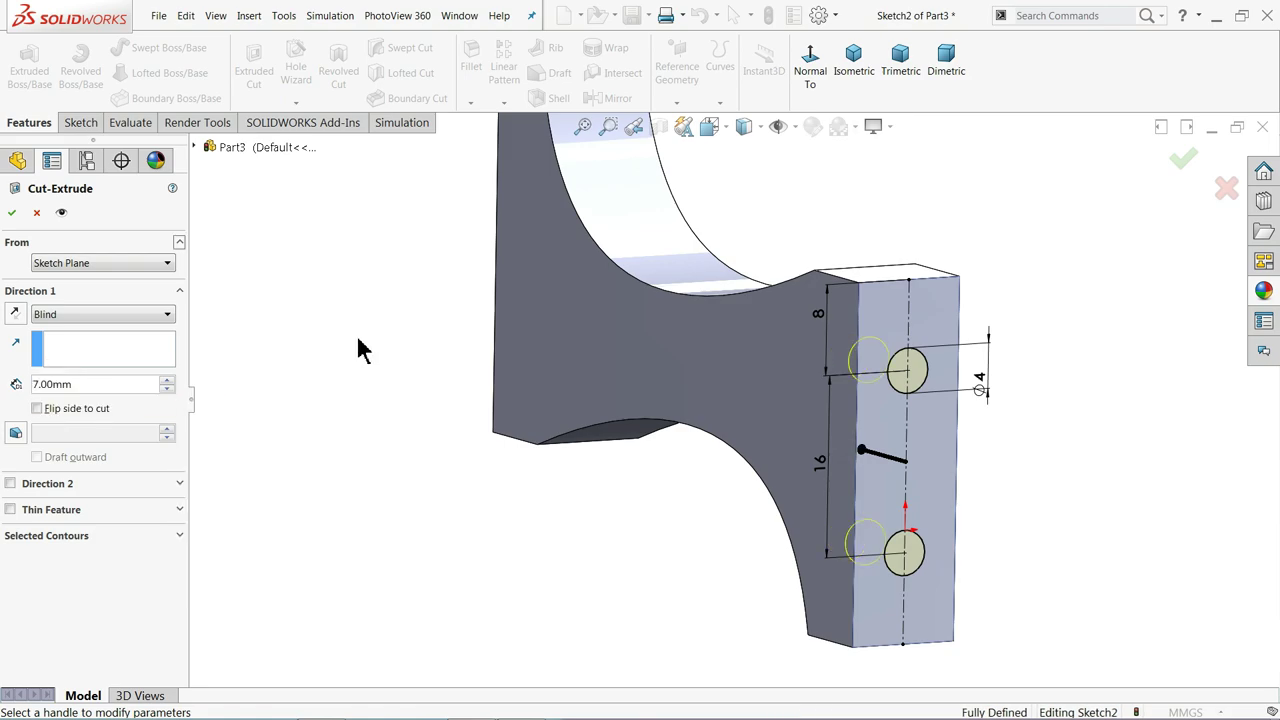
left_click(12, 214)
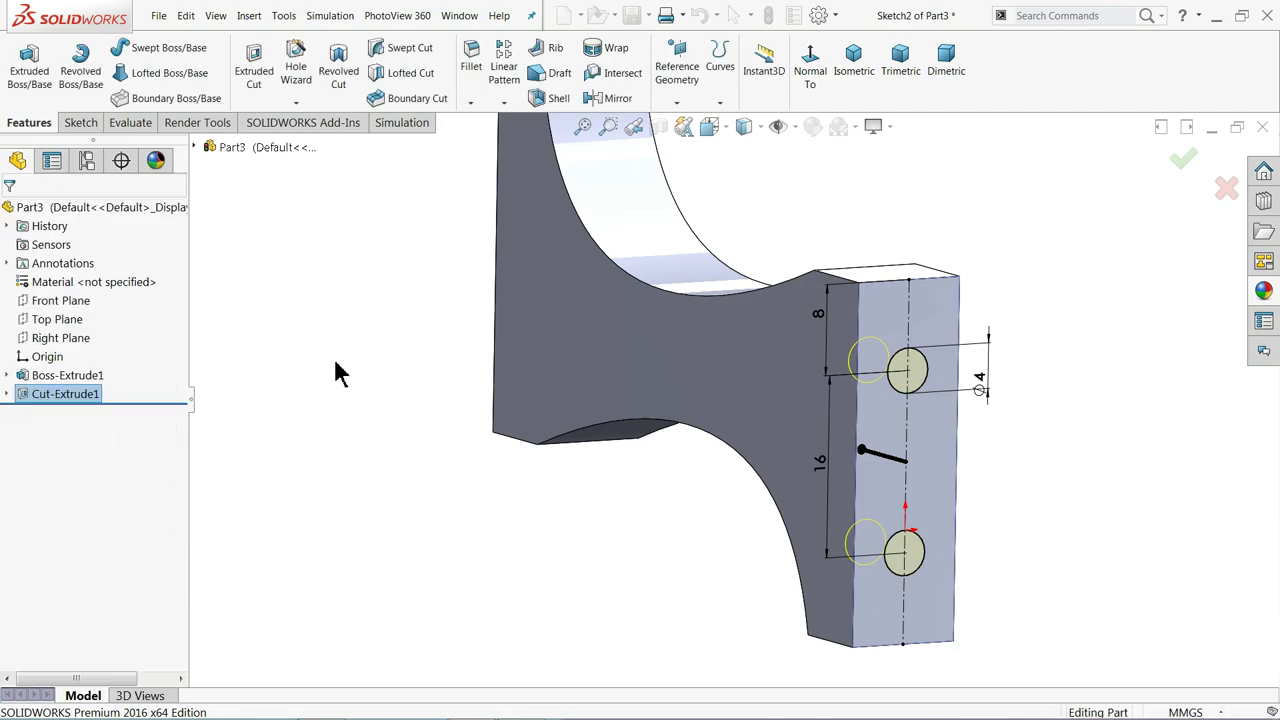
middle_click_drag(337, 371, 640, 394)
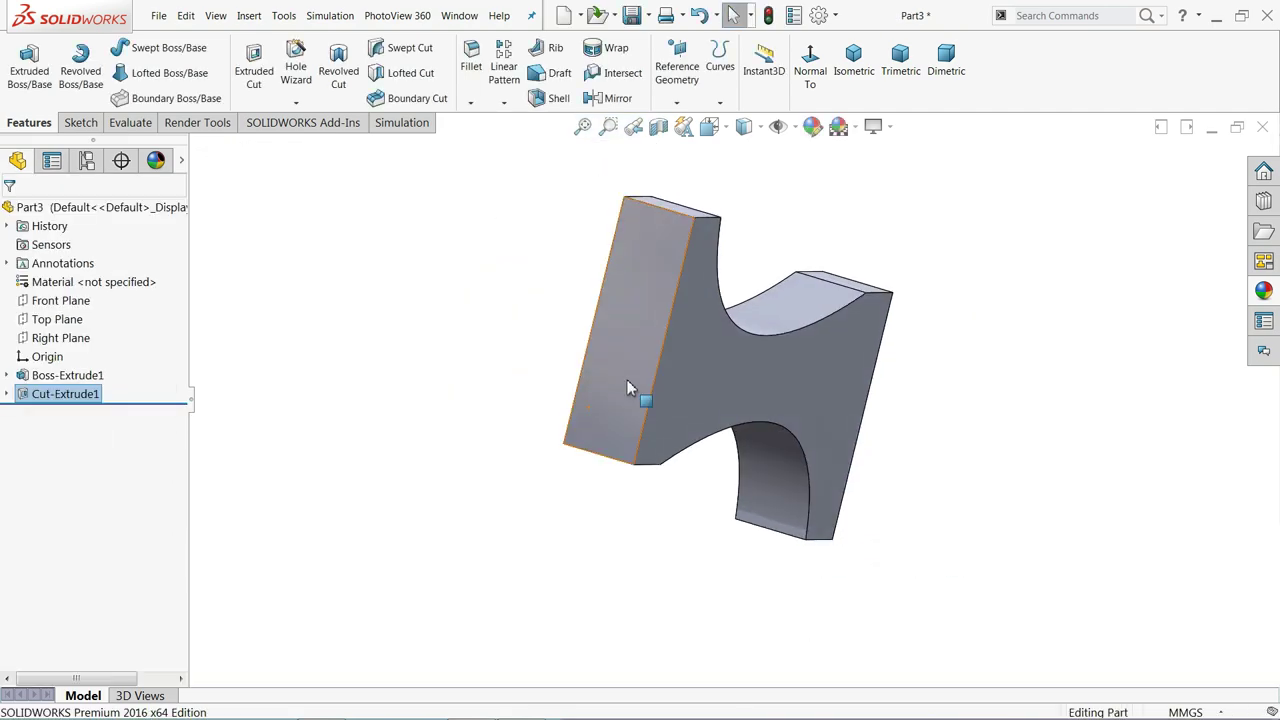
left_click(640, 368)
- Start a sketch on the end face with a vertical construction centreline
left_click(676, 334)
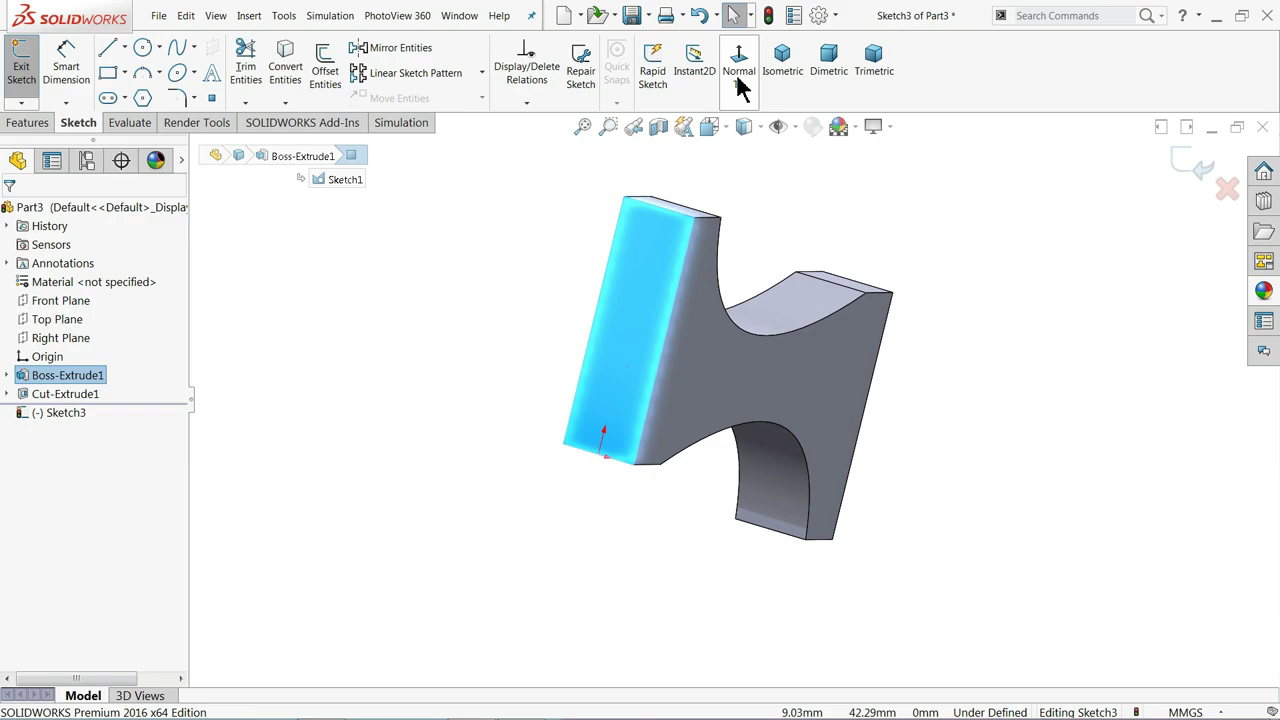
left_click(108, 47)
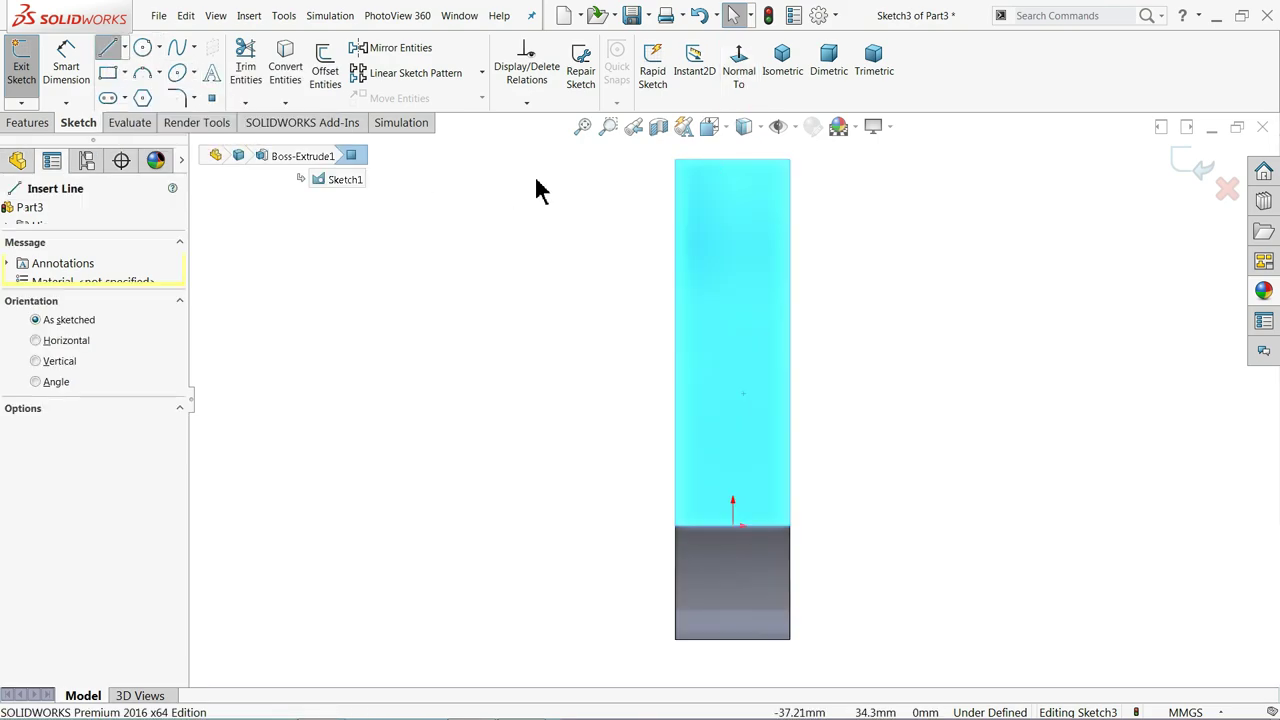
left_click(732, 160)
left_click(732, 525)
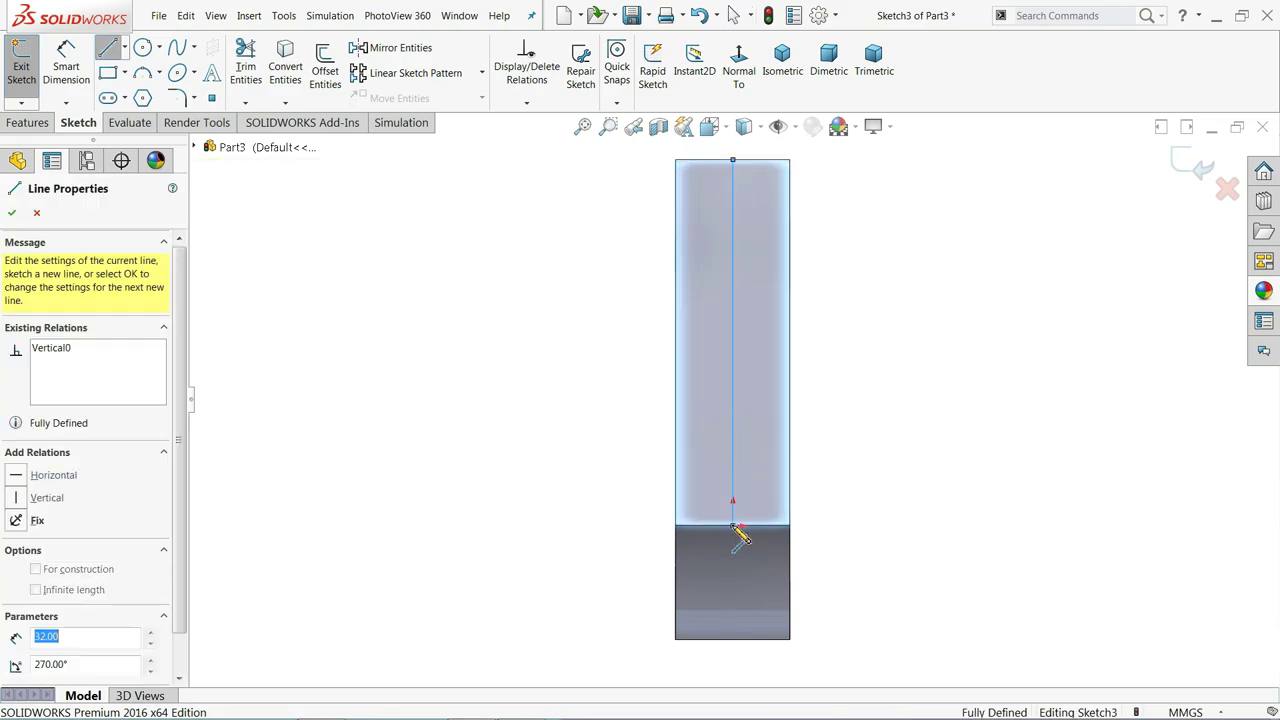
right_click(765, 479)
left_click(820, 482)
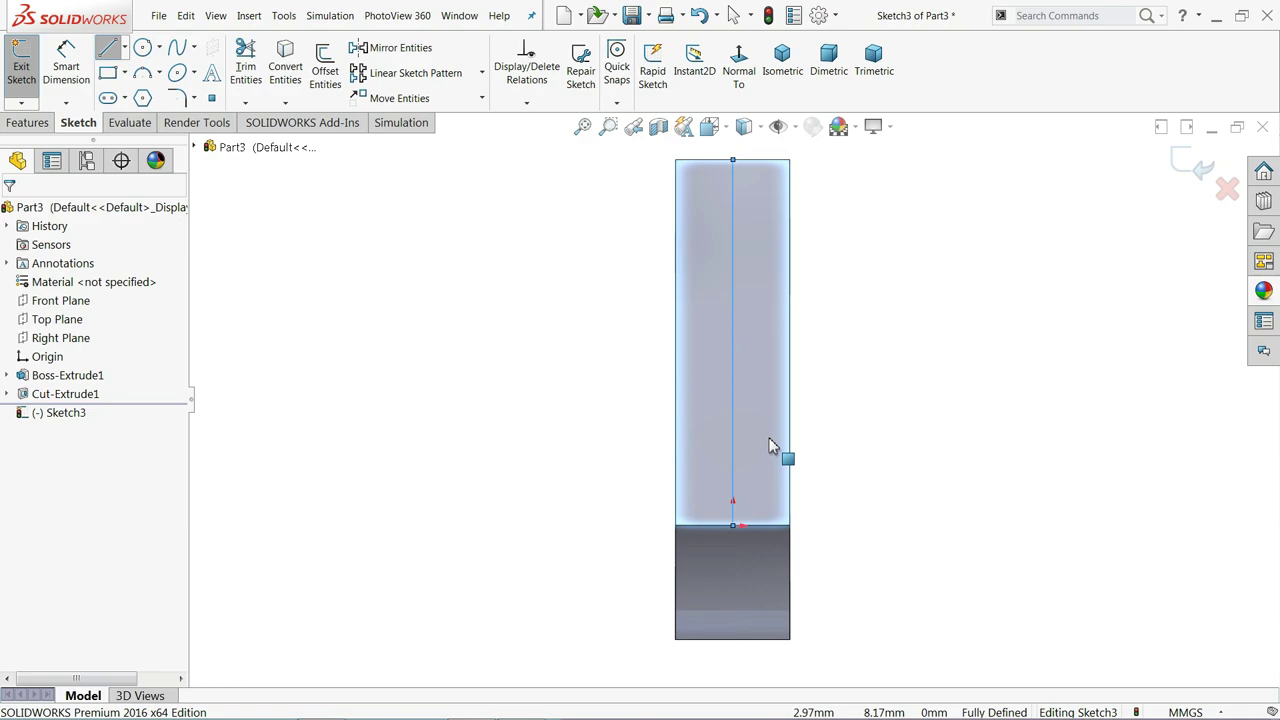
left_click(733, 410)
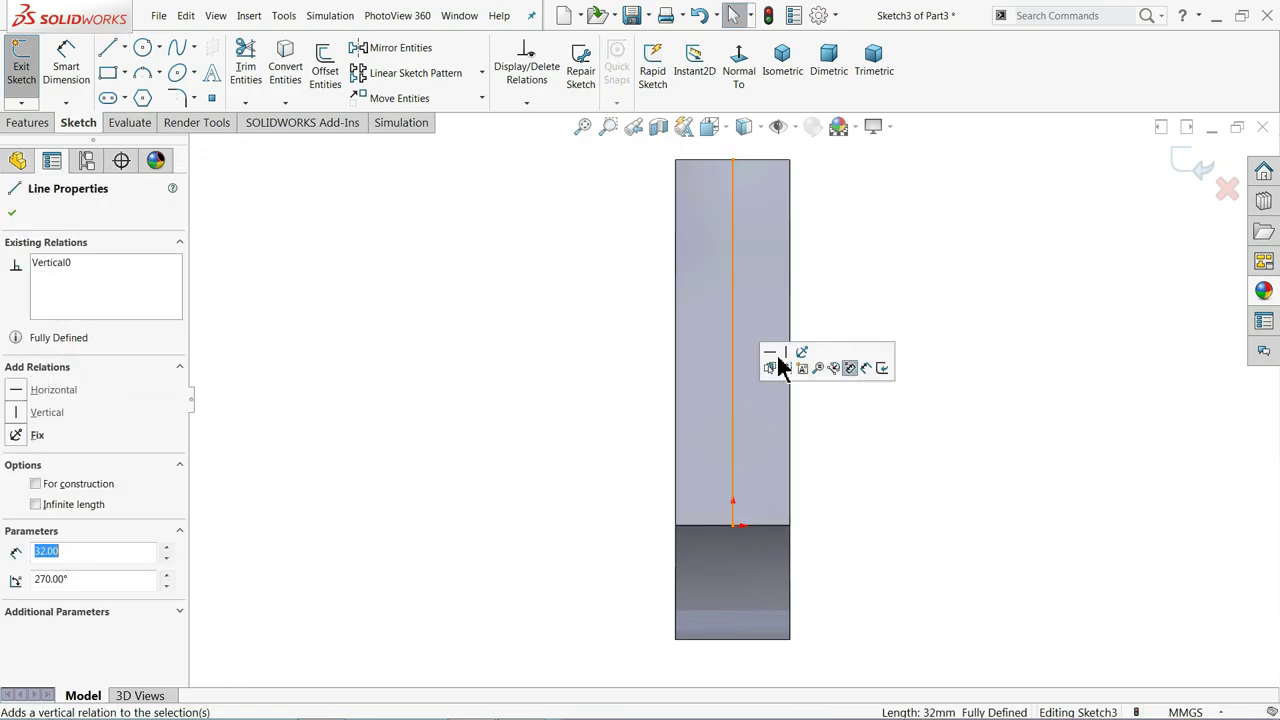
left_click(778, 380)
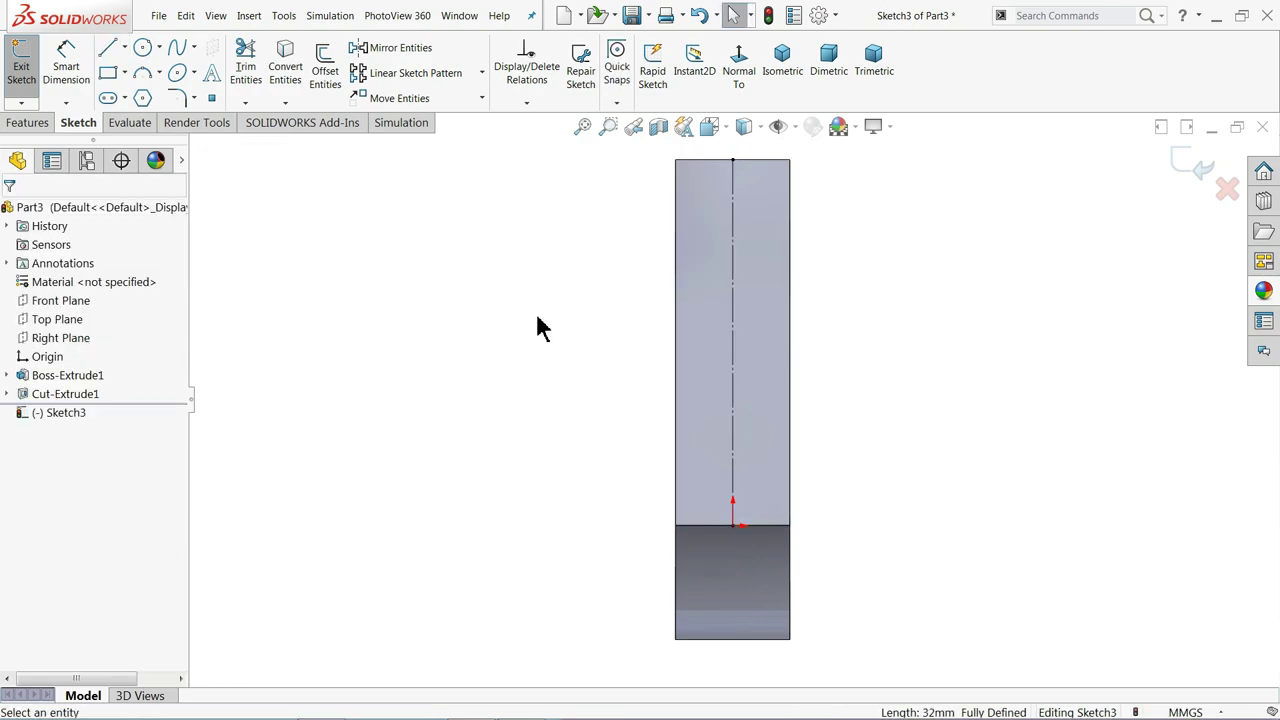
- Draw two circles on the centreline and make them equal
left_click(144, 47)
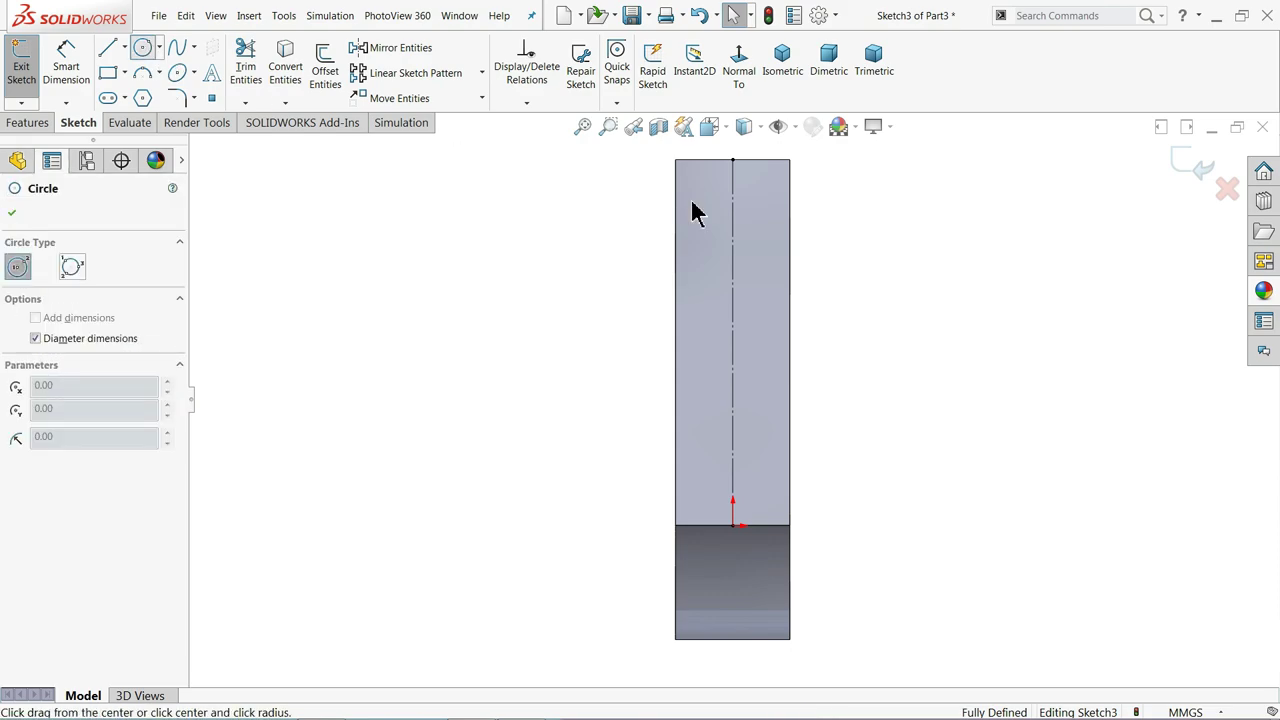
left_click(733, 237)
left_click(746, 259)
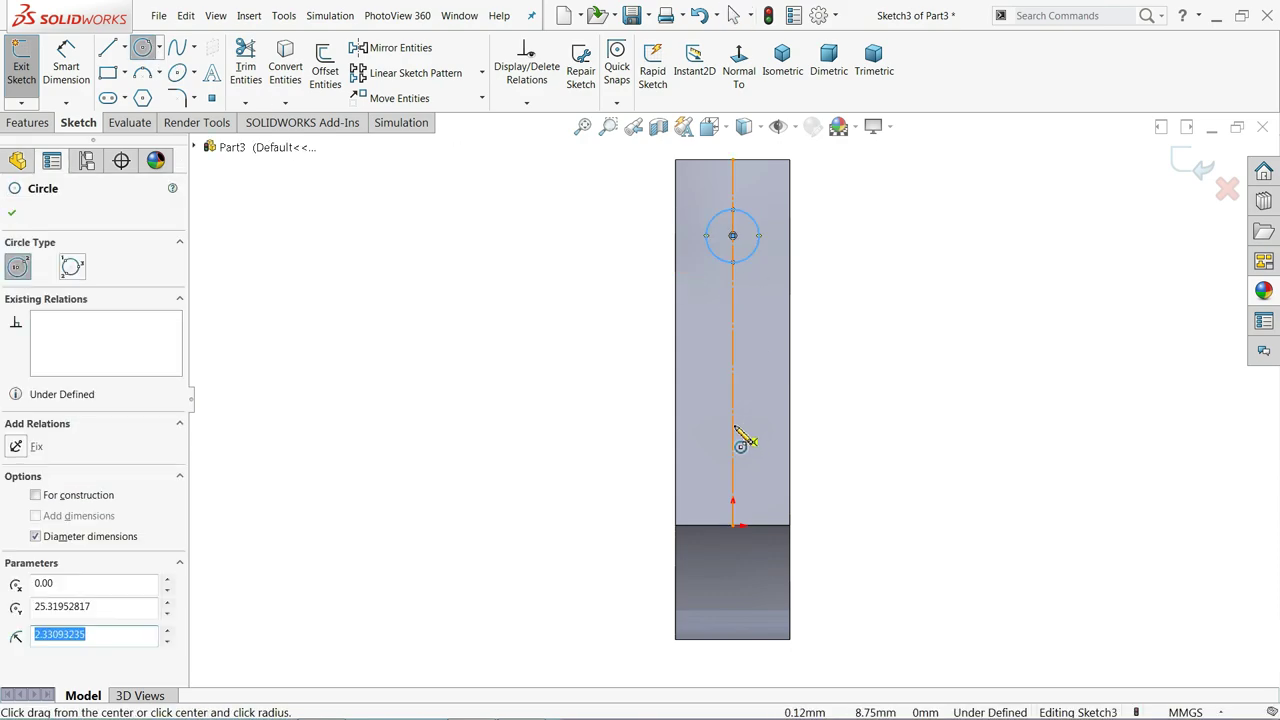
left_click(733, 425)
left_click(769, 430)
right_click(886, 306)
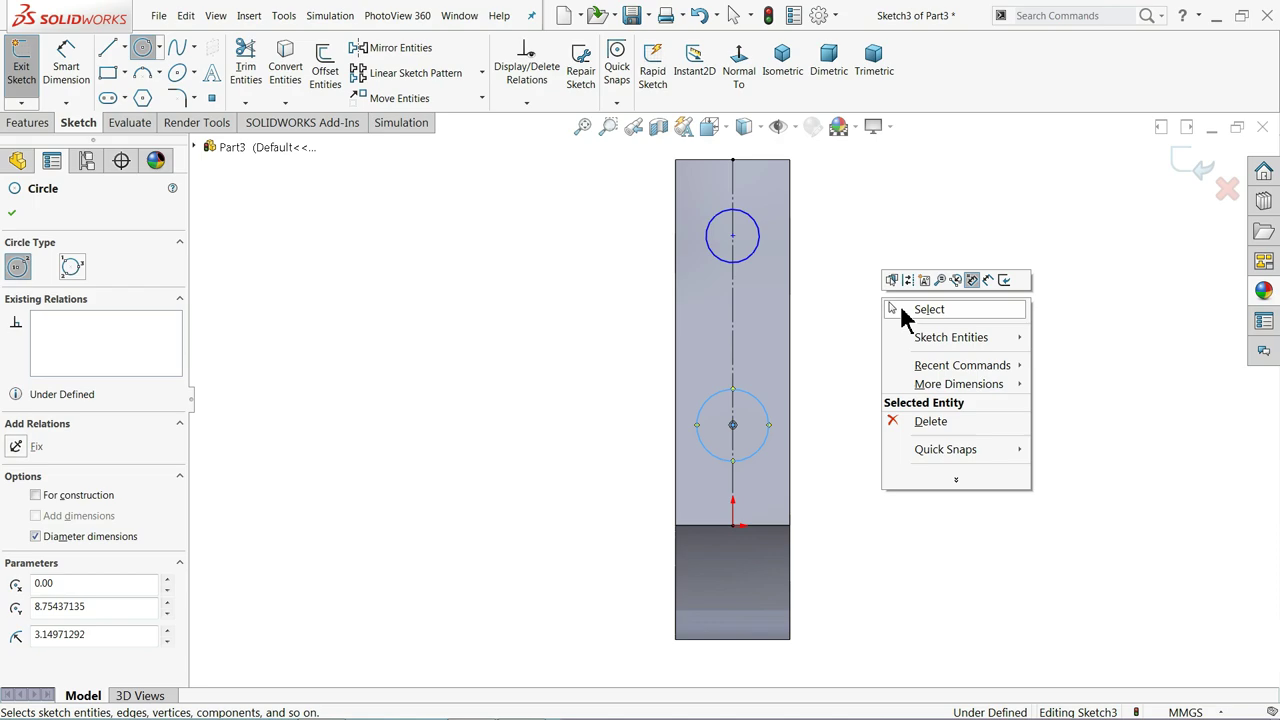
left_click(905, 311)
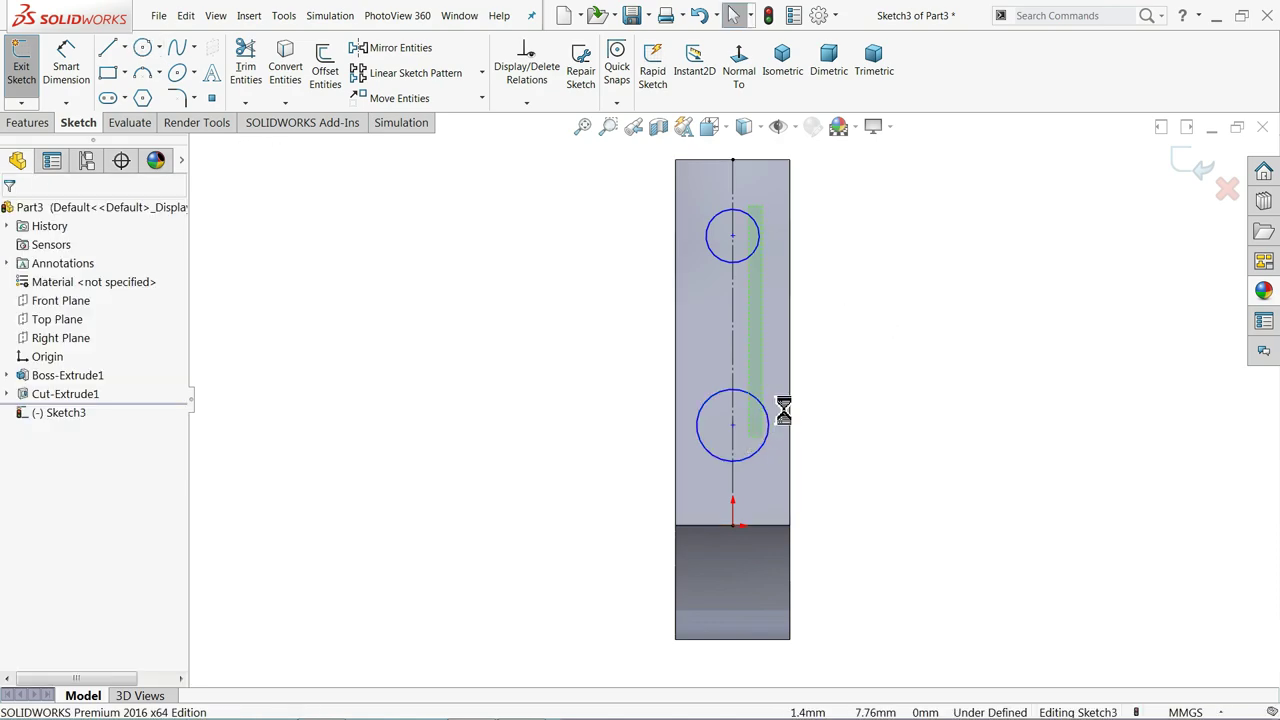
left_click(897, 357)
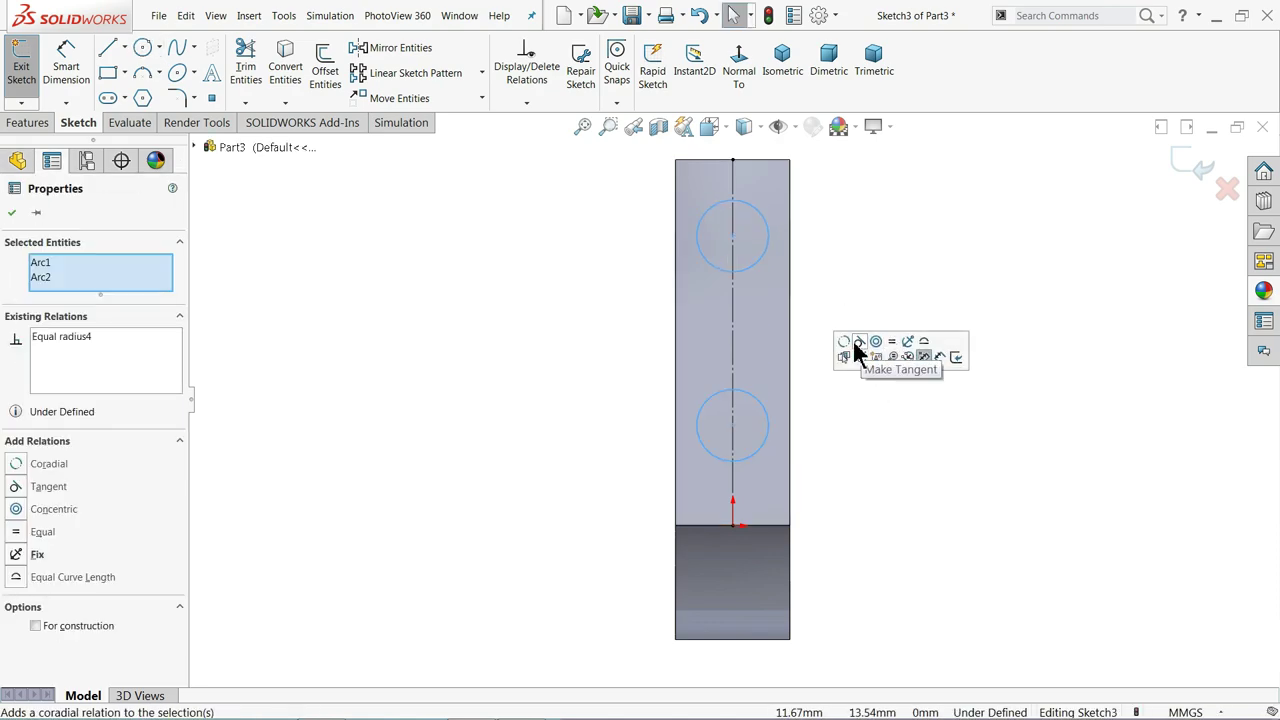
left_click(588, 331)
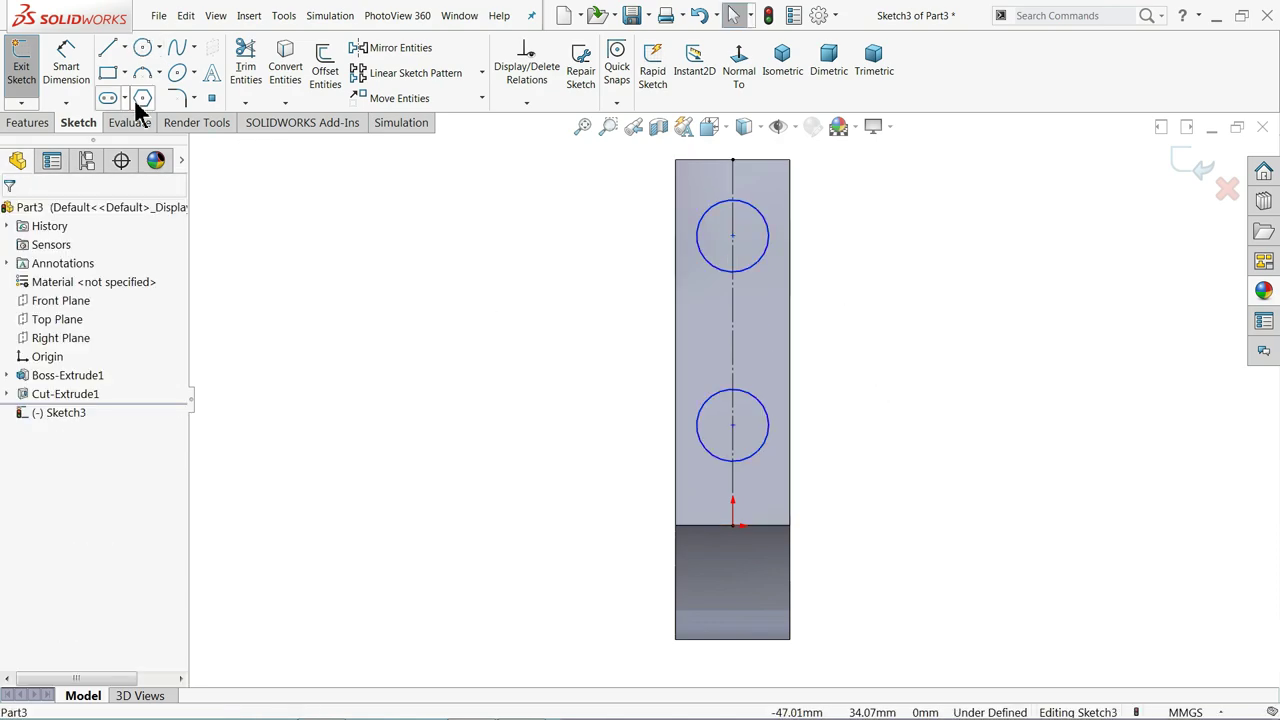
- Dimension the circles 16 mm apart and 8 mm from the edge
left_click(755, 270)
left_click(755, 405)
left_click(640, 393)
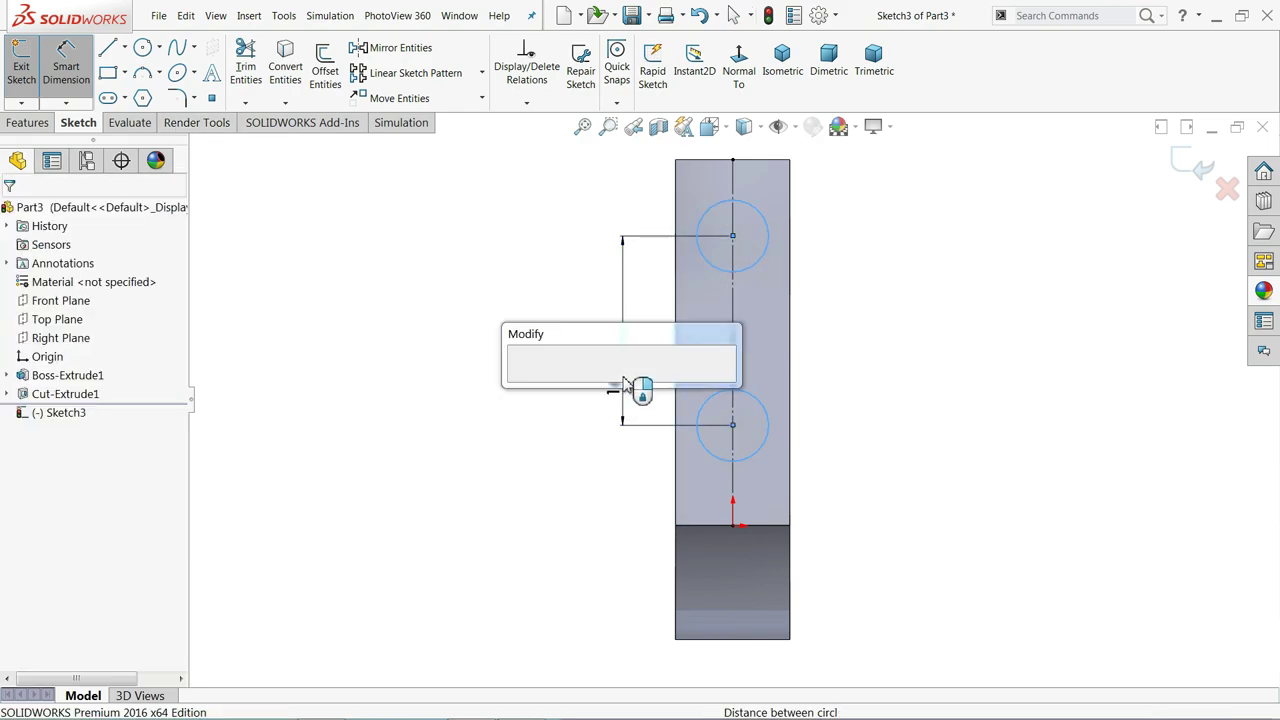
type("16.56515682mm")
key("Return")
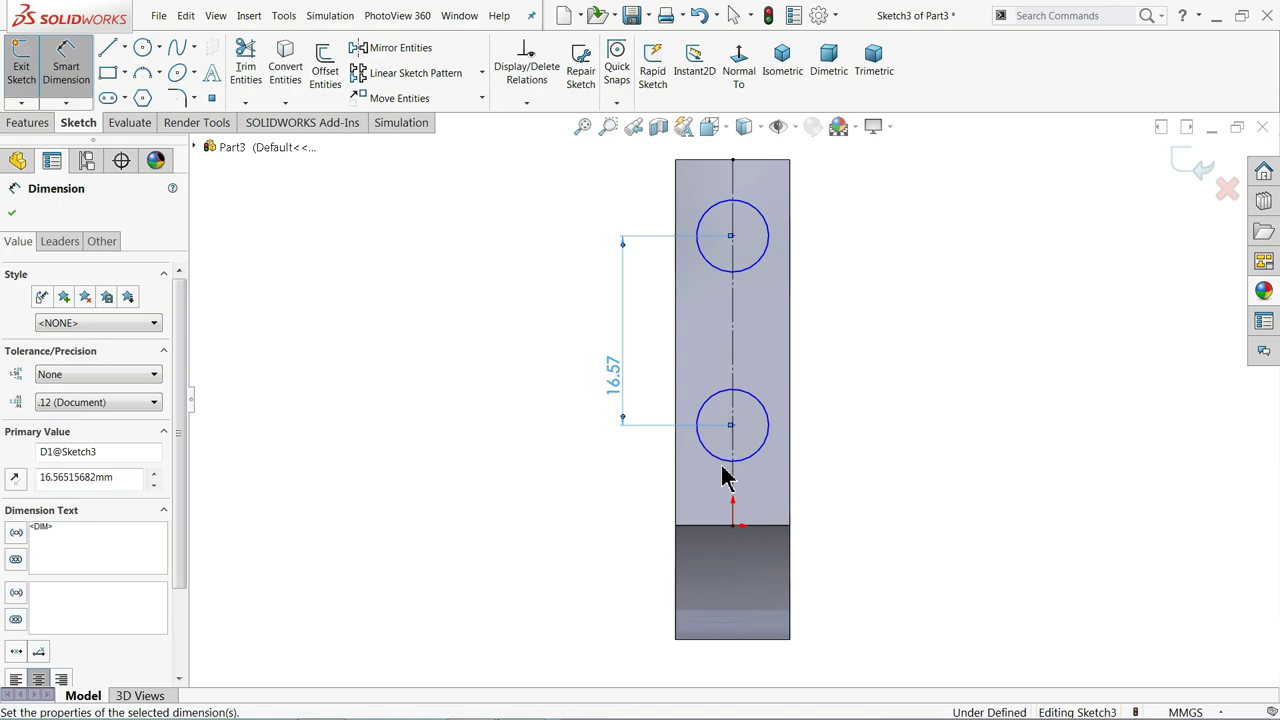
left_click(742, 518)
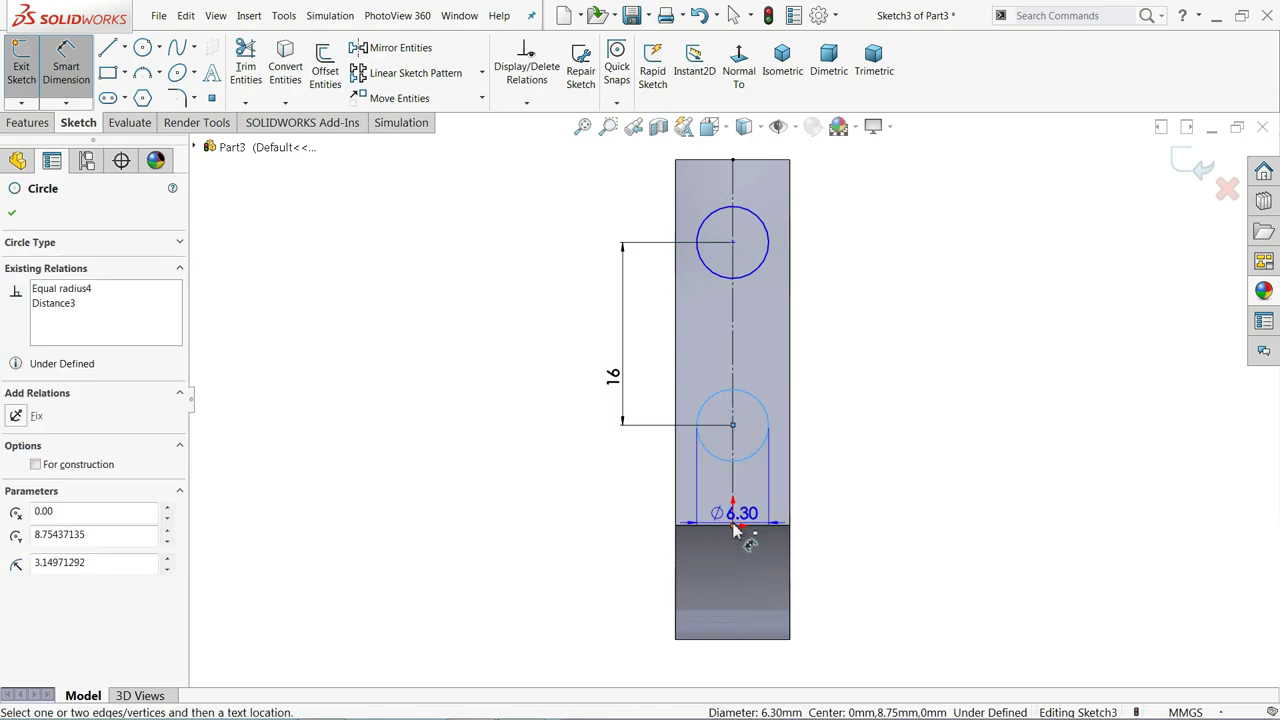
left_click(736, 522)
left_click(610, 487)
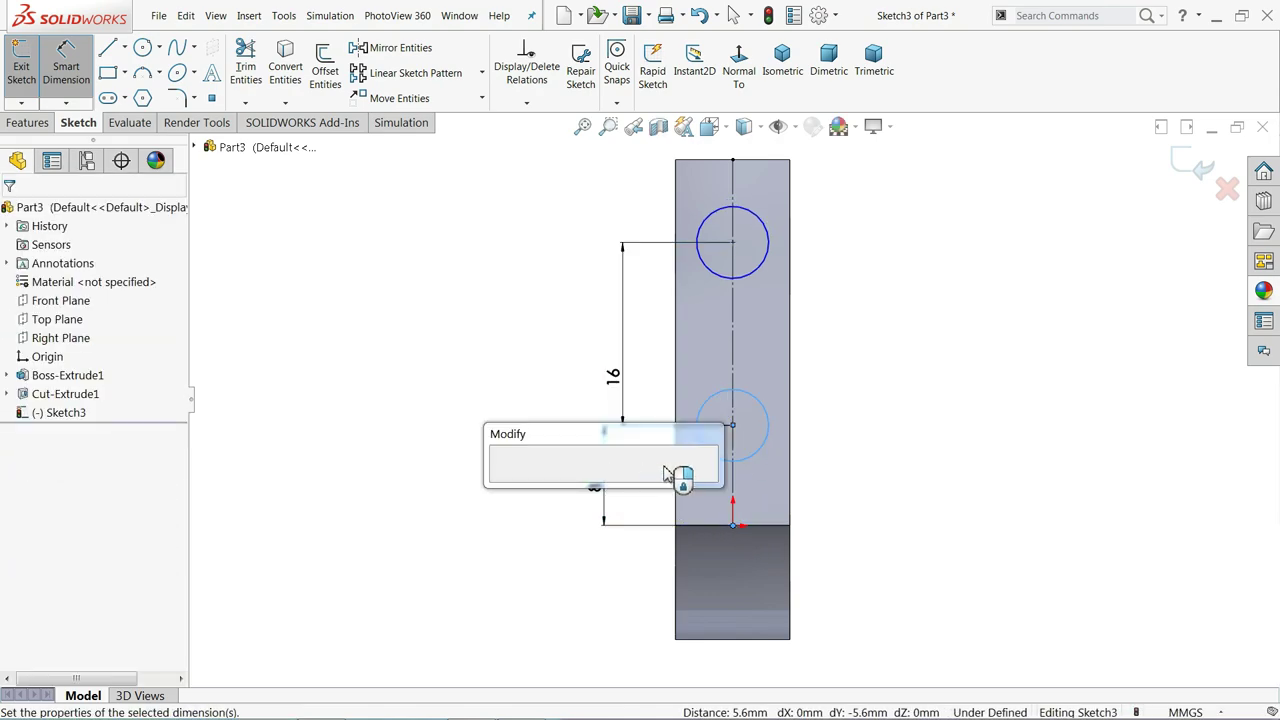
key("Return")
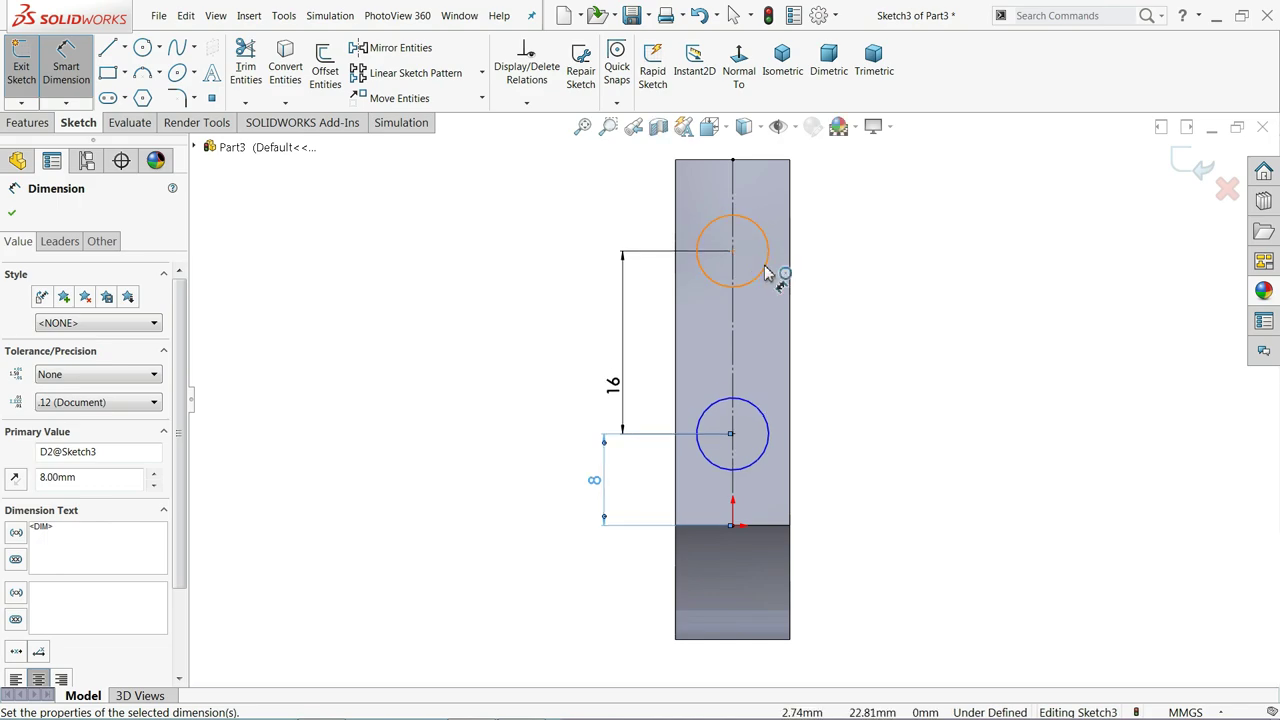
- Dimension the upper circle's diameter as 4 mm
left_click(769, 265)
left_click(842, 286)
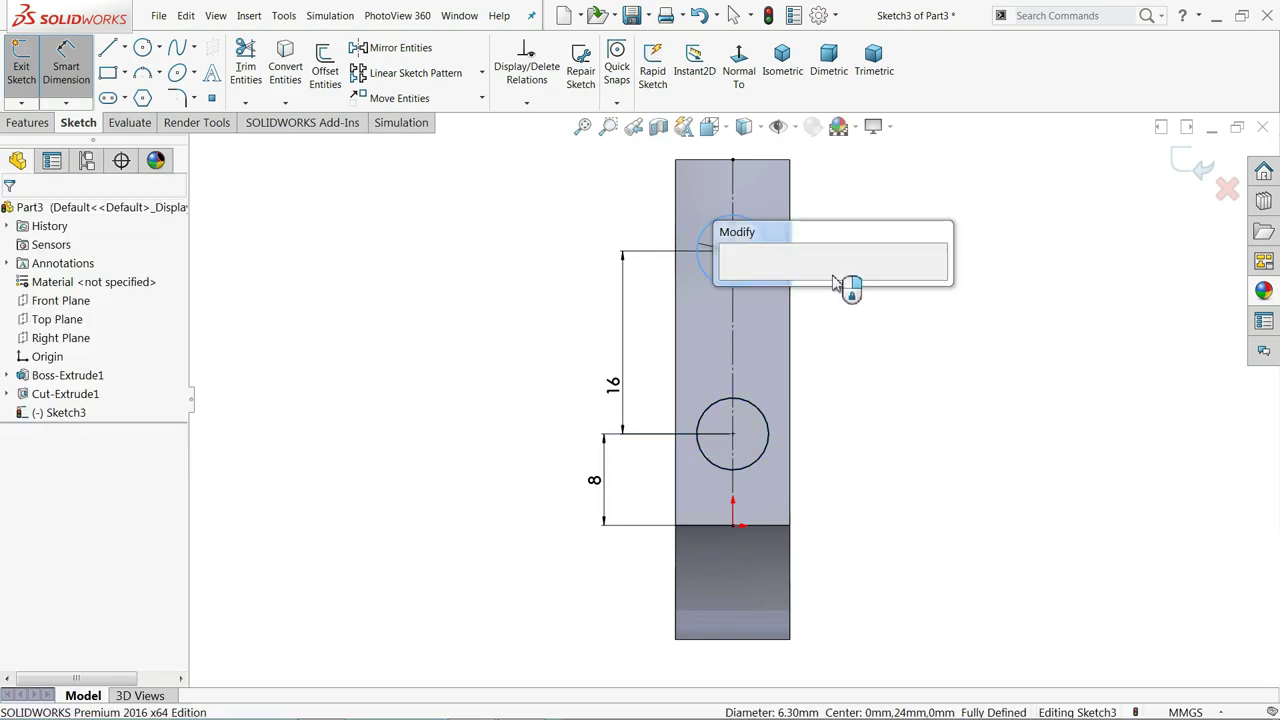
type("4")
left_click(732, 280)
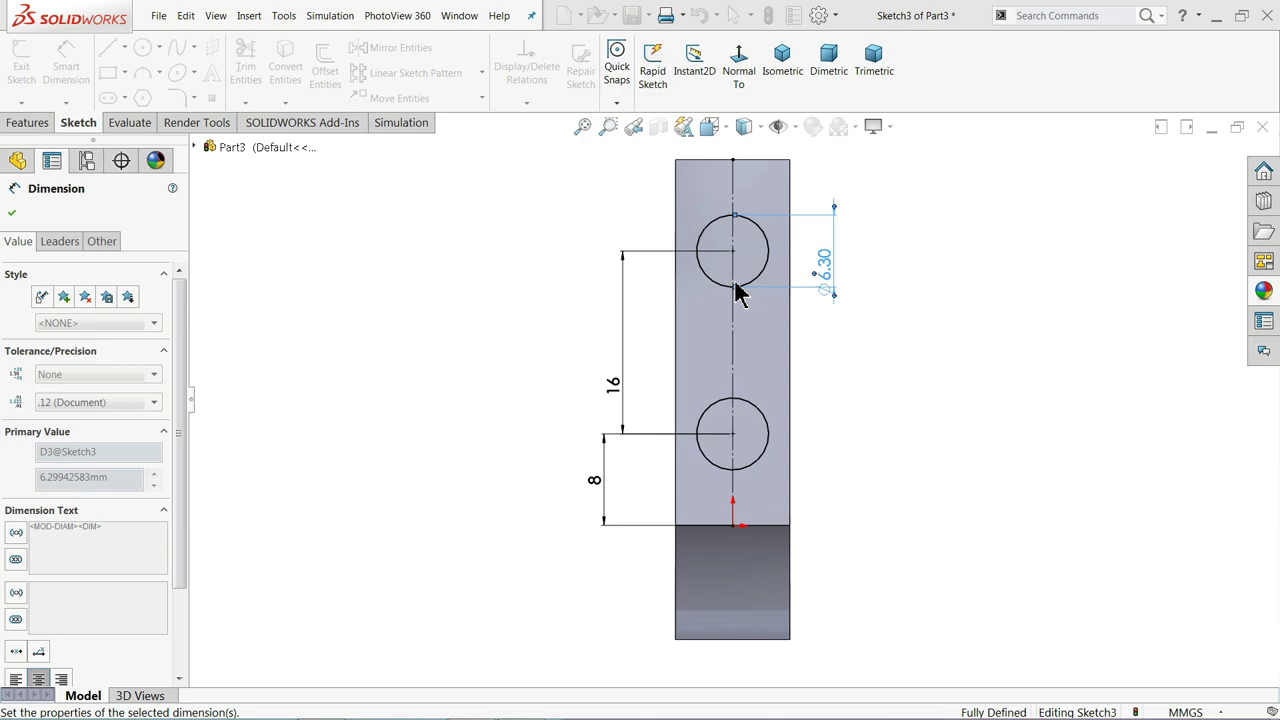
left_click(35, 125)
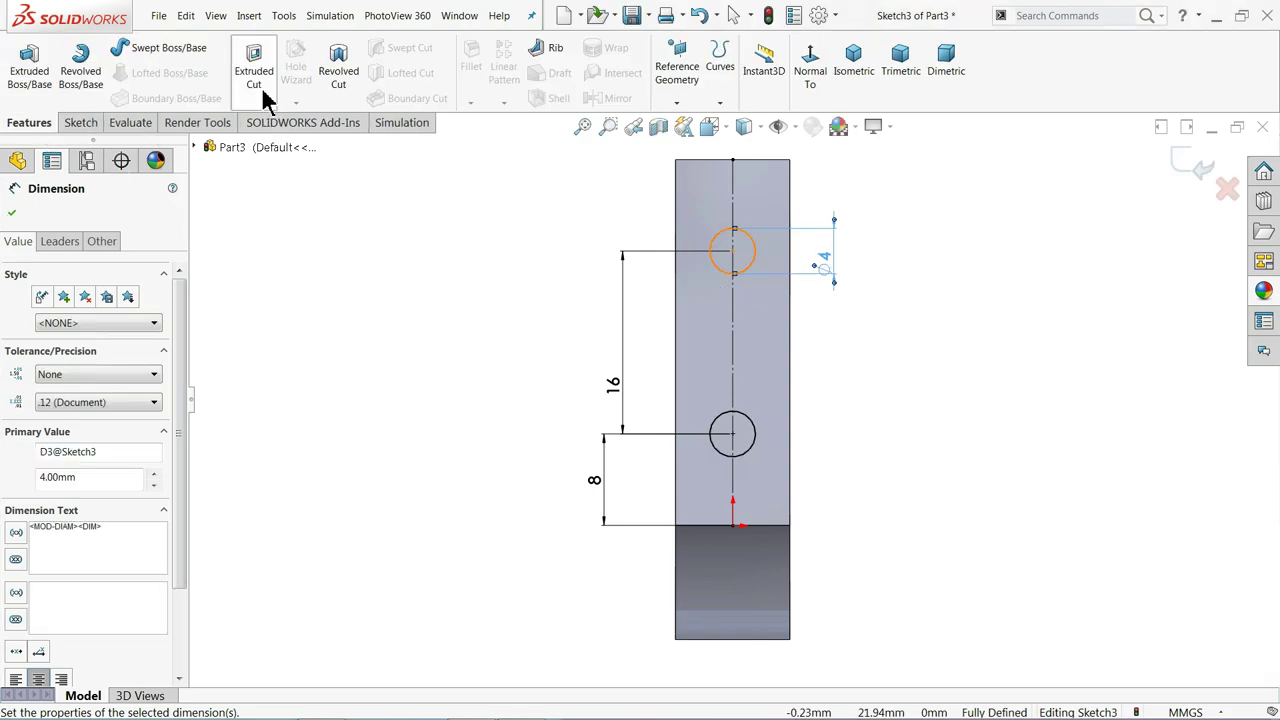
- Extrude-cut the second pair of holes Blind 7 mm into the opposite end face
left_click(268, 85)
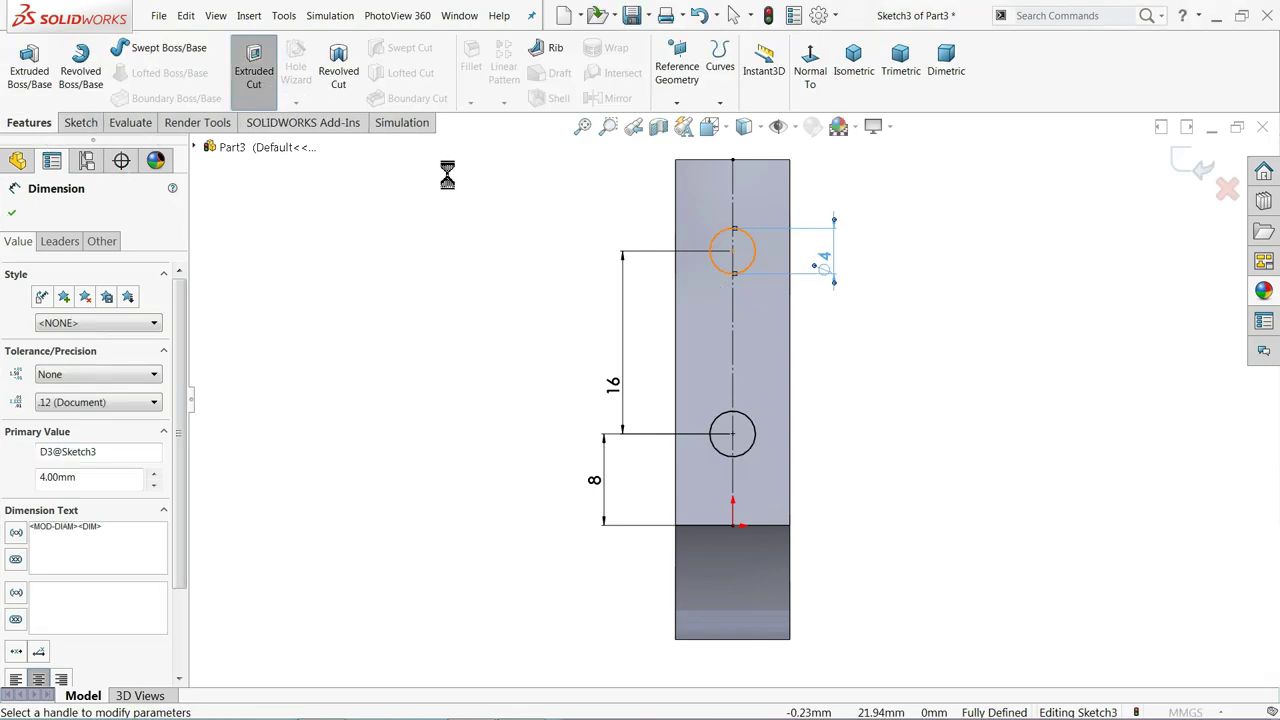
left_click(851, 92)
scroll(686, 349, "down", 4)
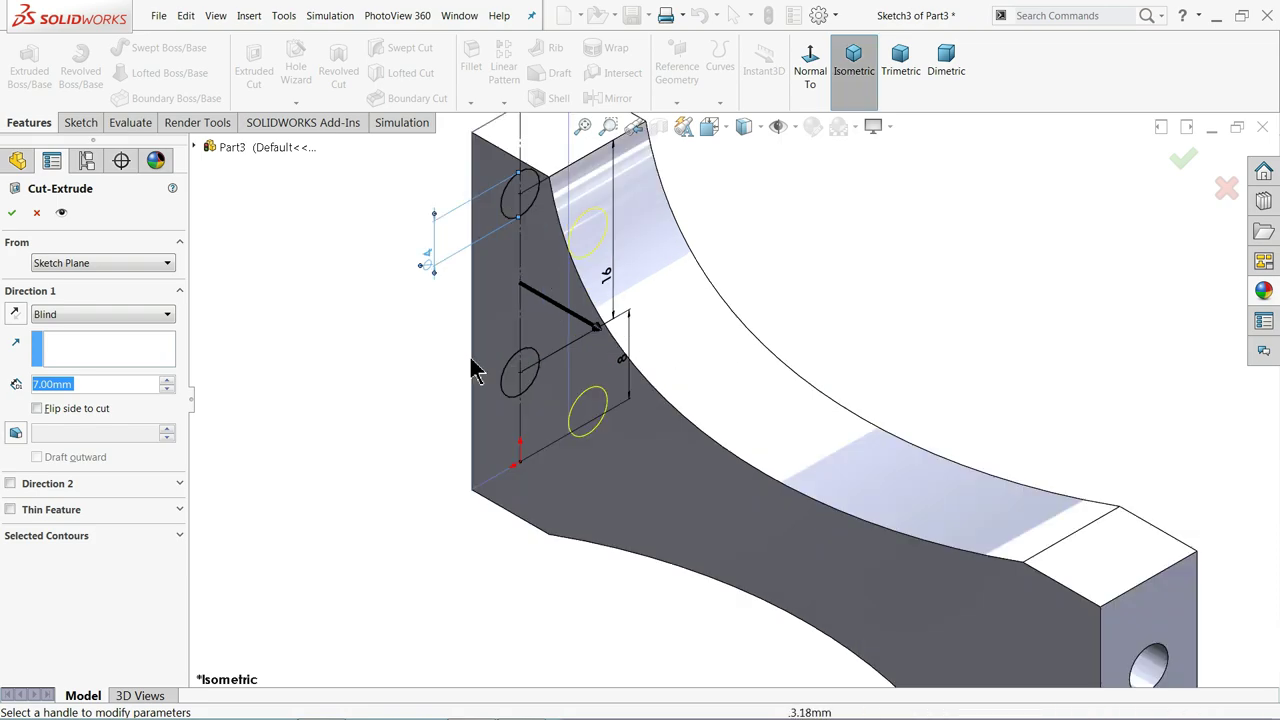
left_click(55, 316)
left_click(55, 325)
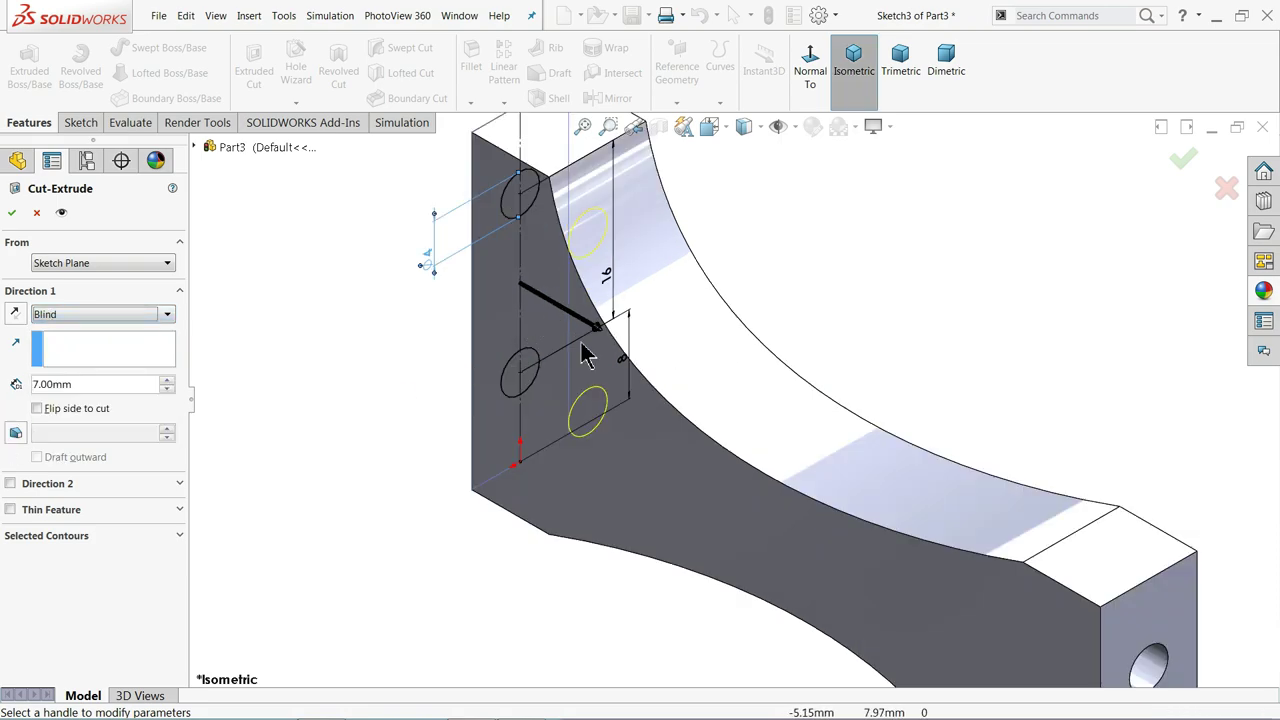
left_click(11, 214)
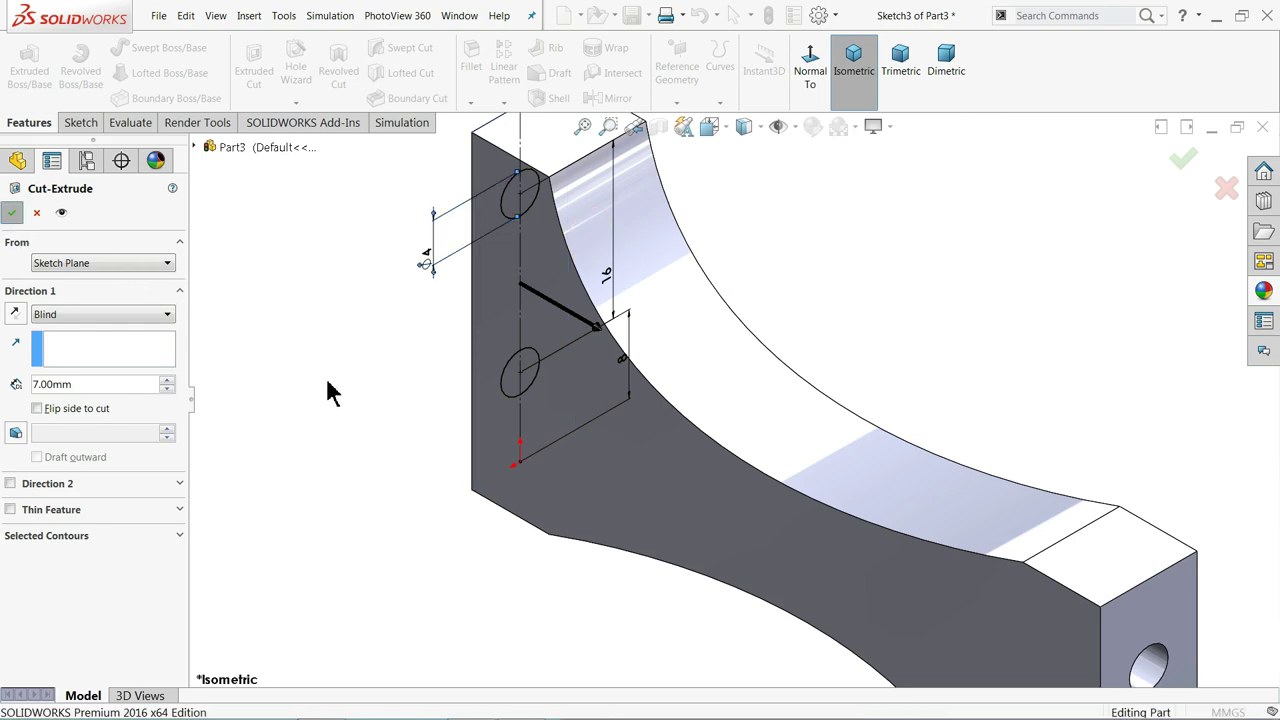
scroll(417, 383, "up", 5)
mouse_move(514, 394)
middle_mouse_down()
mouse_move(694, 420)
mouse_move(509, 377)
middle_mouse_up()
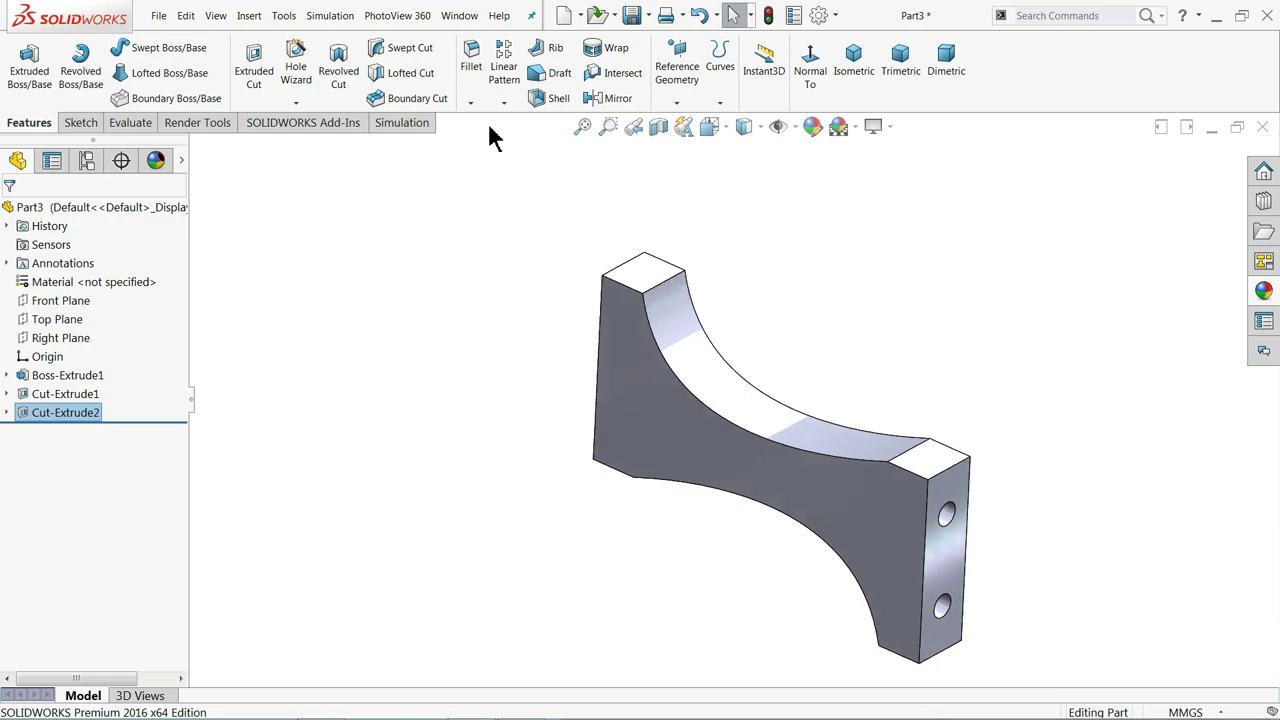
- Fillet the four short edges at the end blocks with a 3 mm radius
left_click(471, 80)
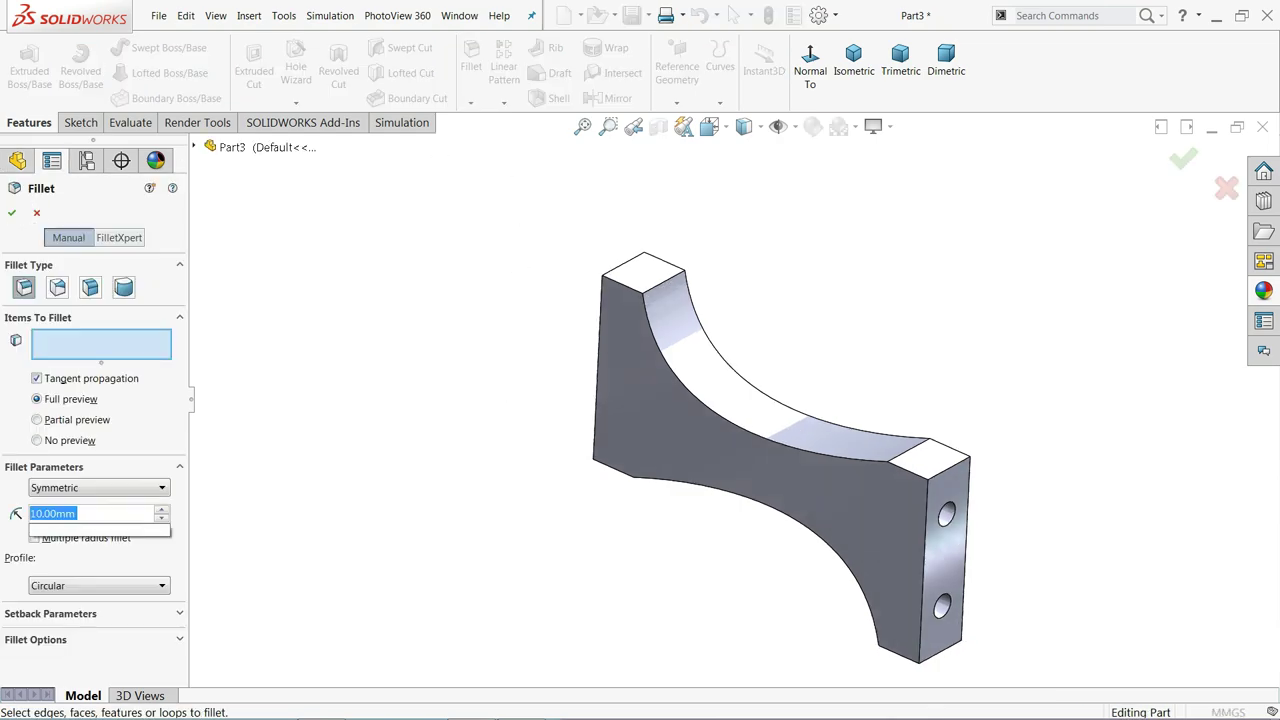
type("3")
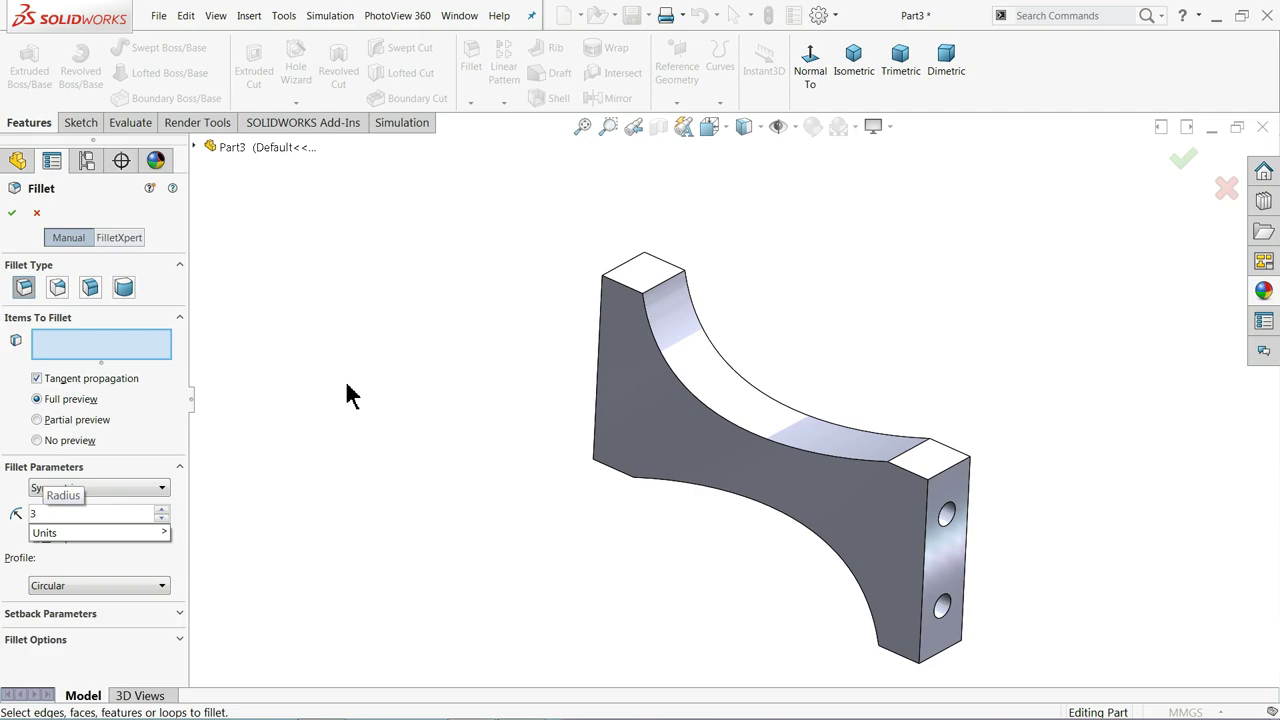
key("Return")
scroll(897, 461, "down", 3)
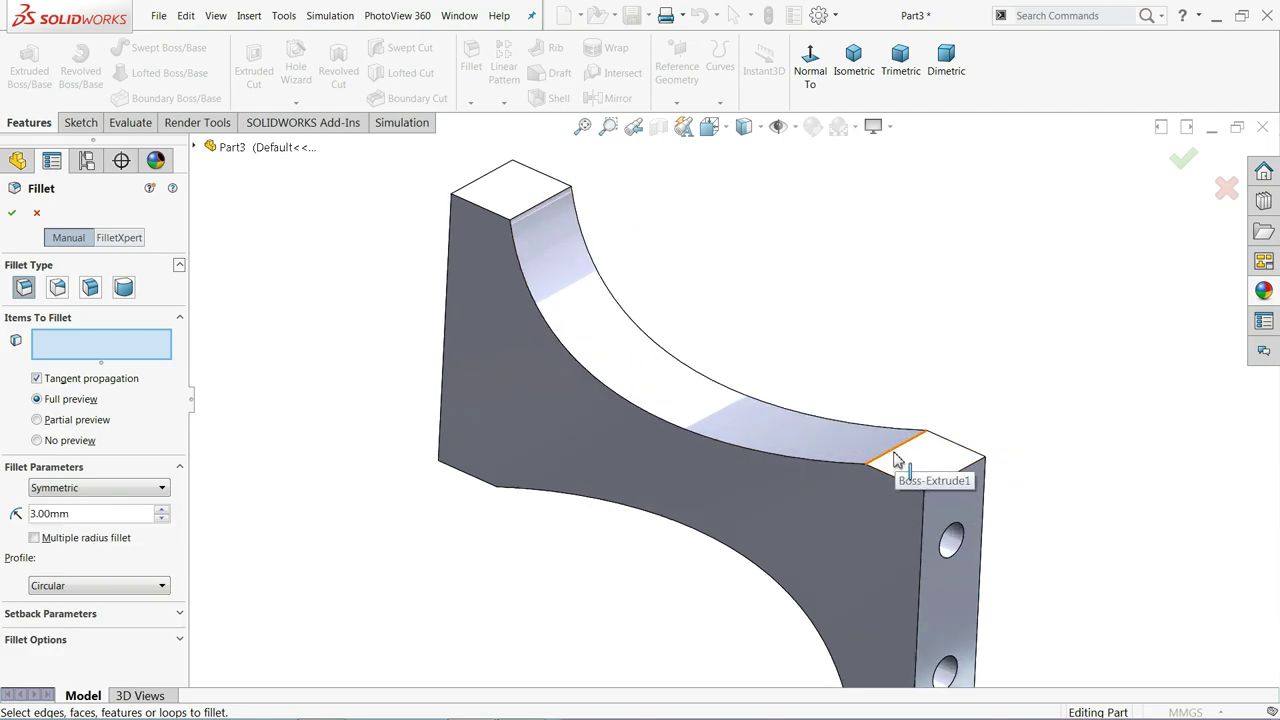
left_click(897, 461)
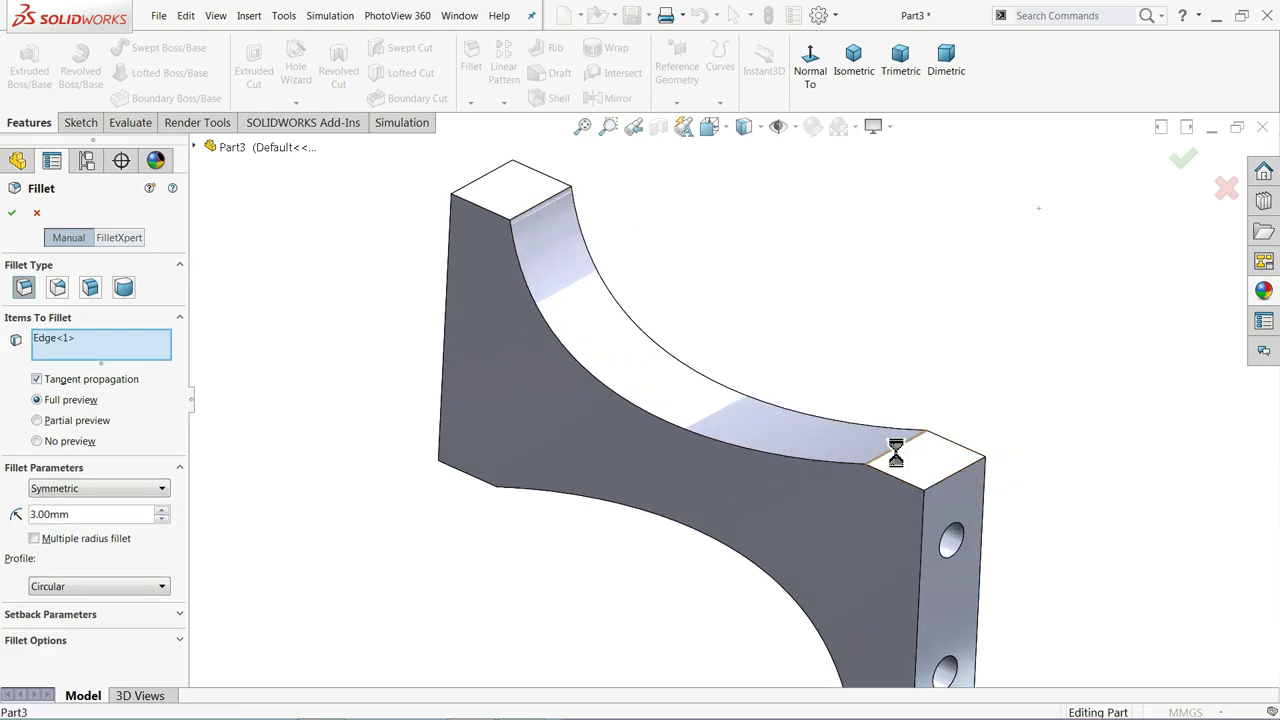
left_click(540, 212)
left_click(537, 466)
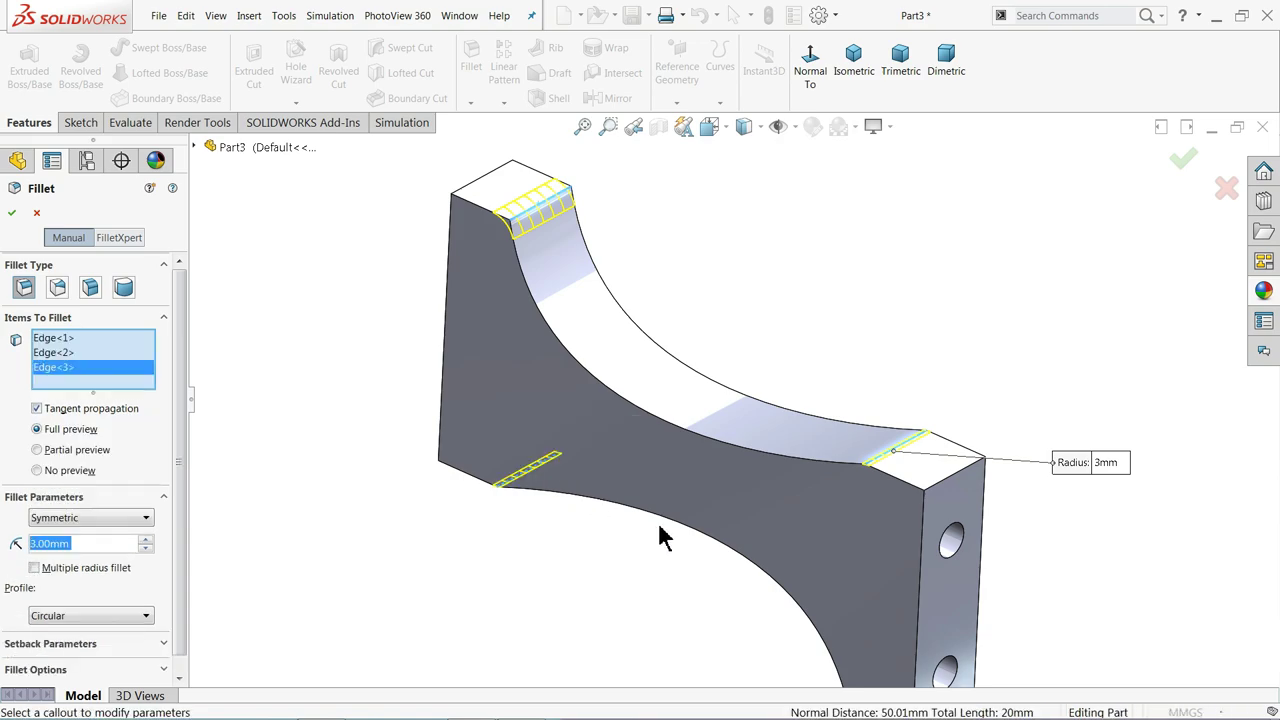
scroll(664, 537, "up", 2)
left_click(828, 605)
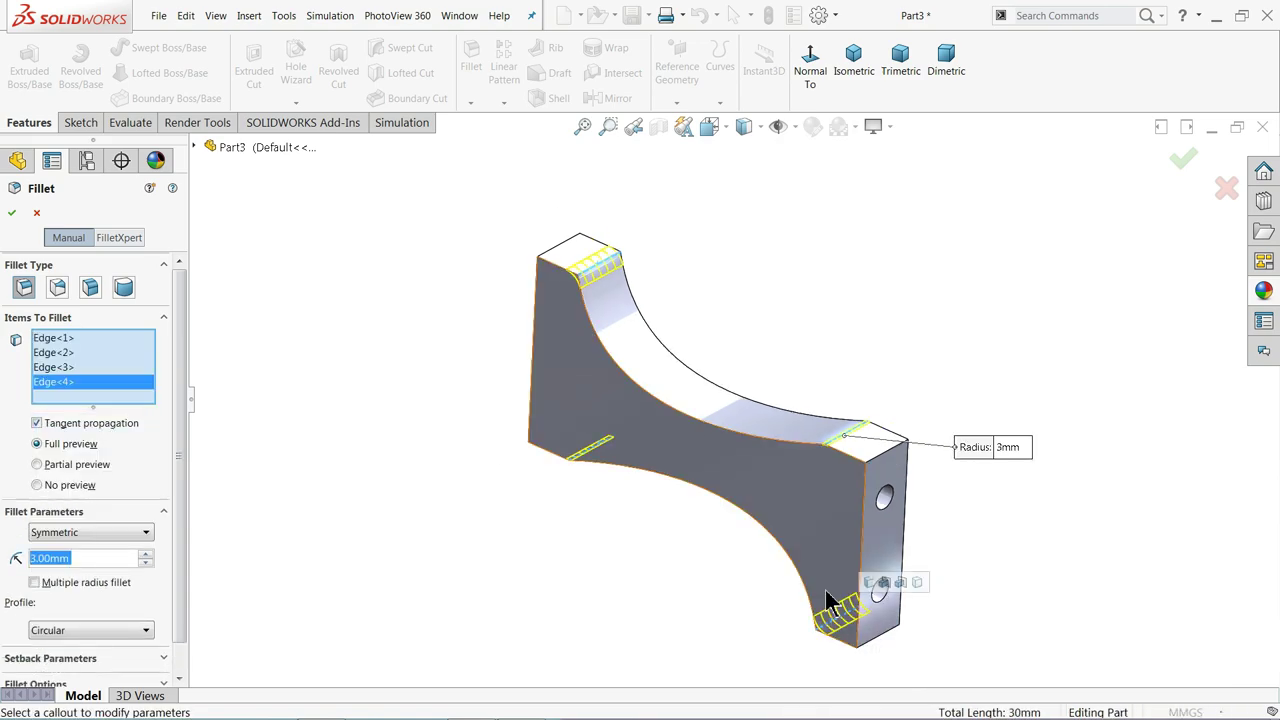
scroll(780, 543, "down", 3)
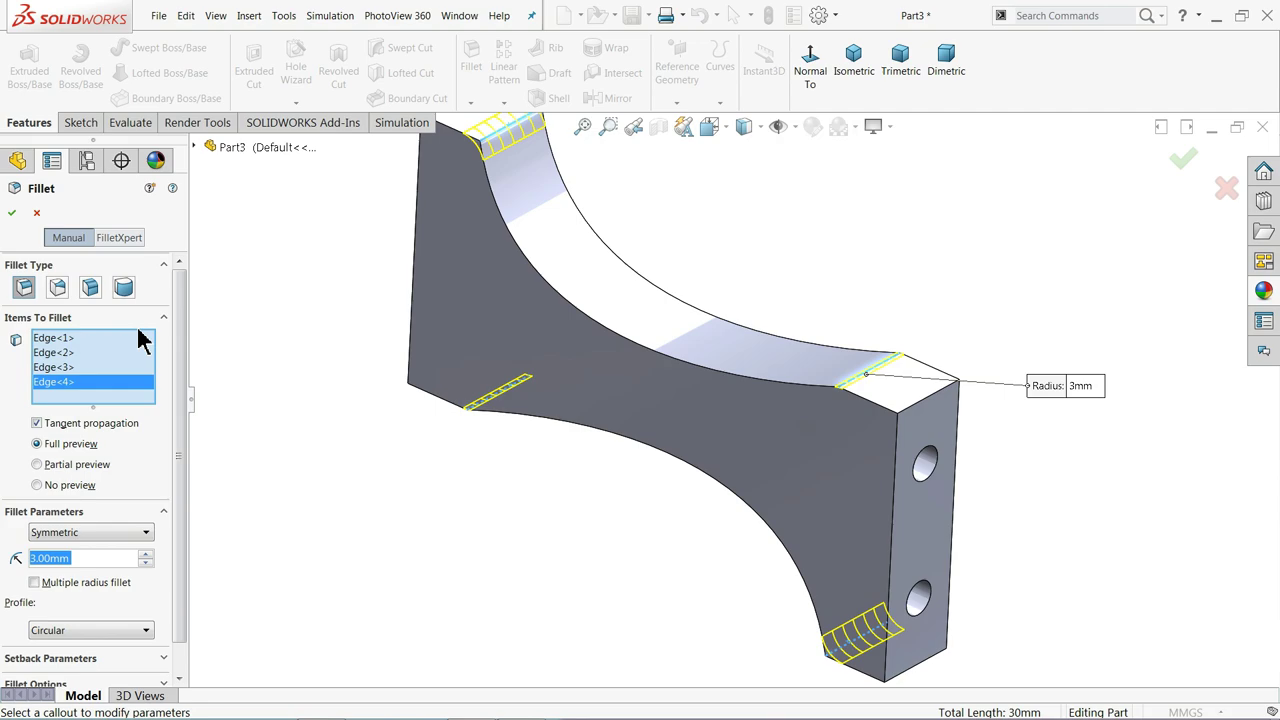
left_click(12, 212)
key("ctrl+7")
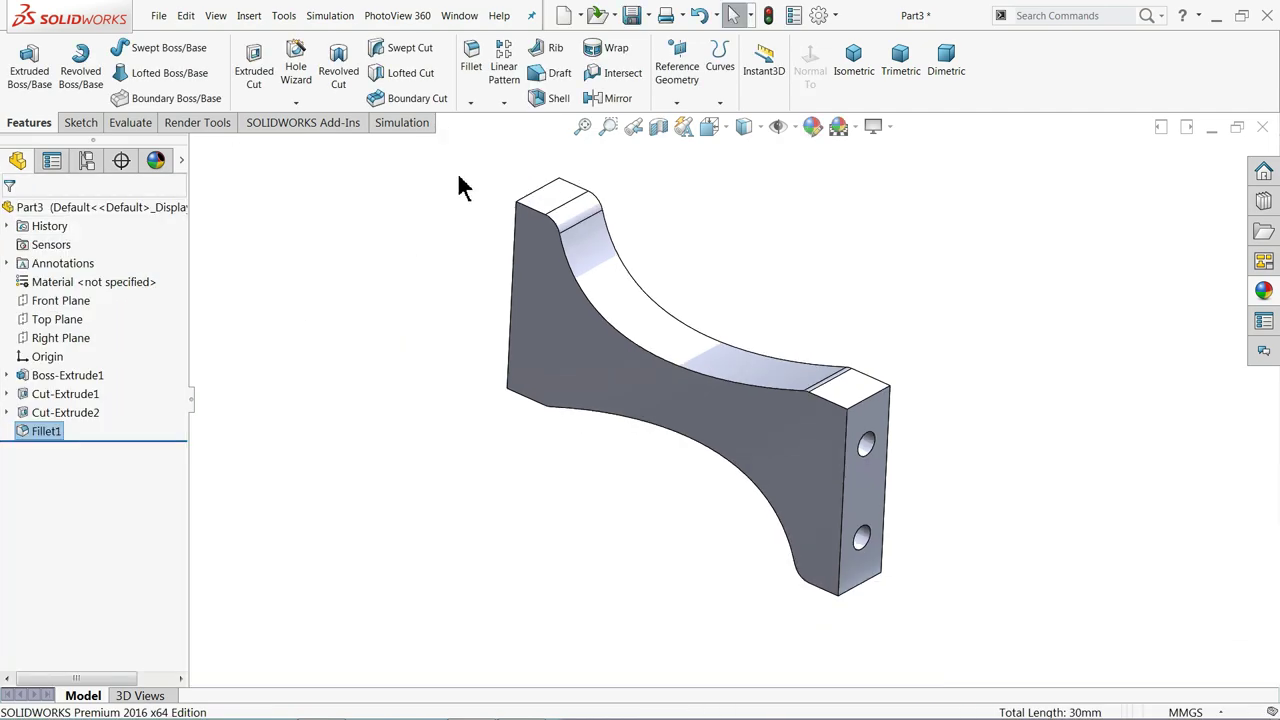
- Apply a 3 mm fillet to the four long curved edges along the crossbar
left_click(472, 69)
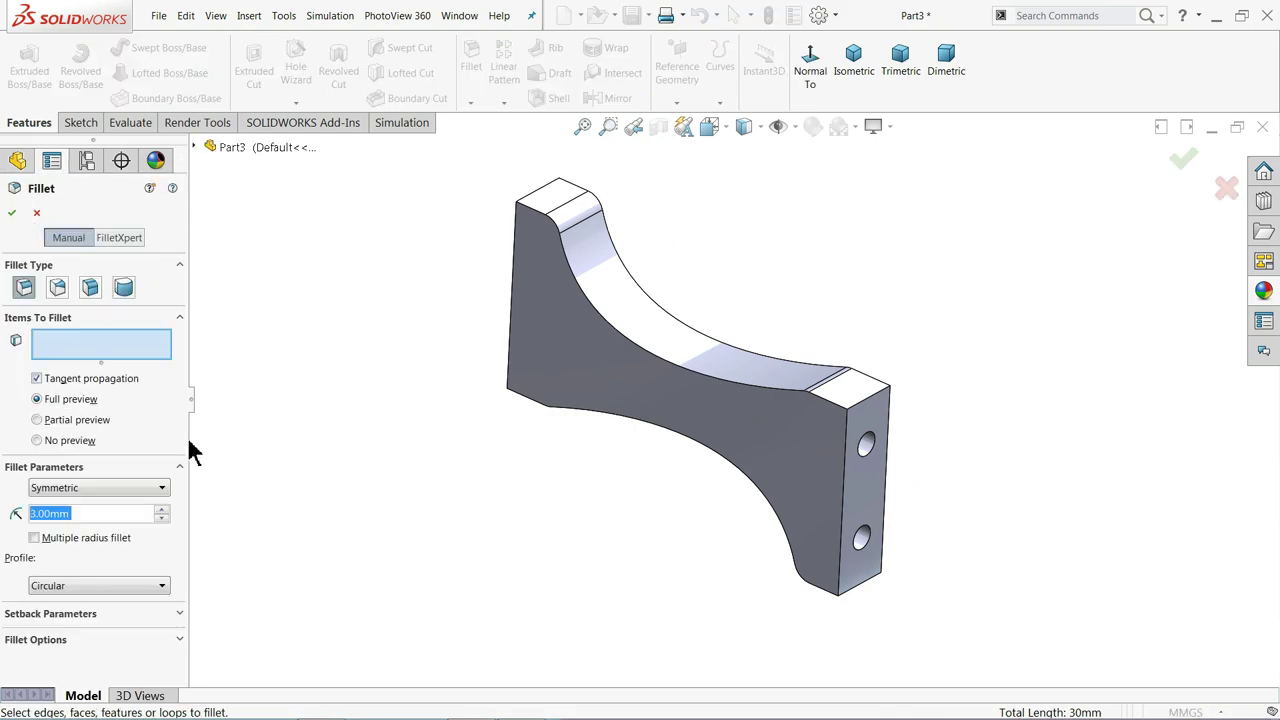
scroll(681, 400, "down", 3)
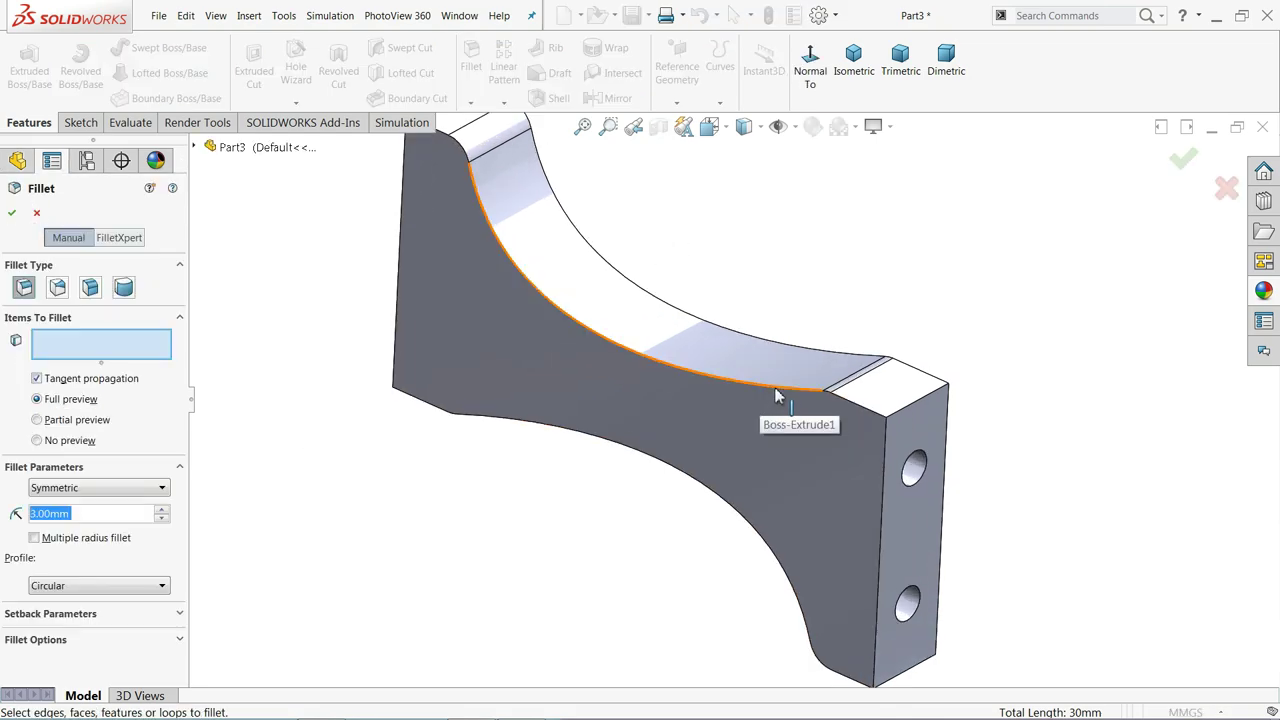
left_click(775, 392)
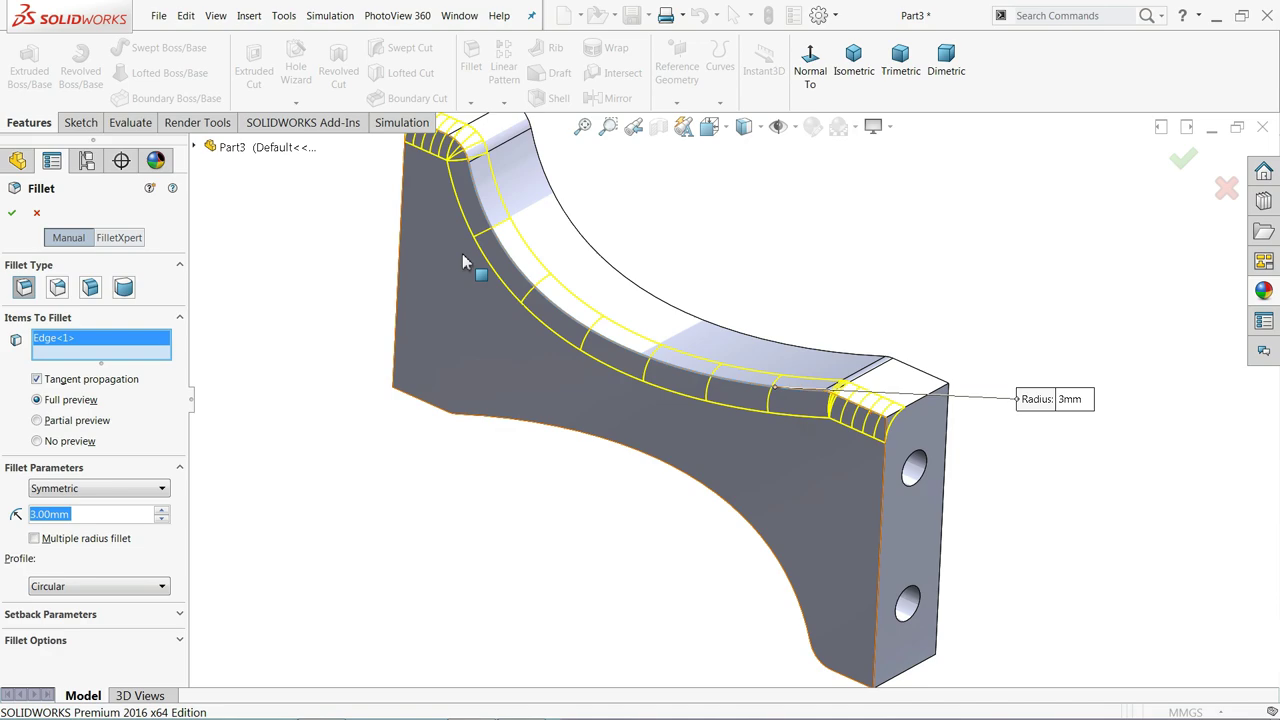
left_click(666, 309)
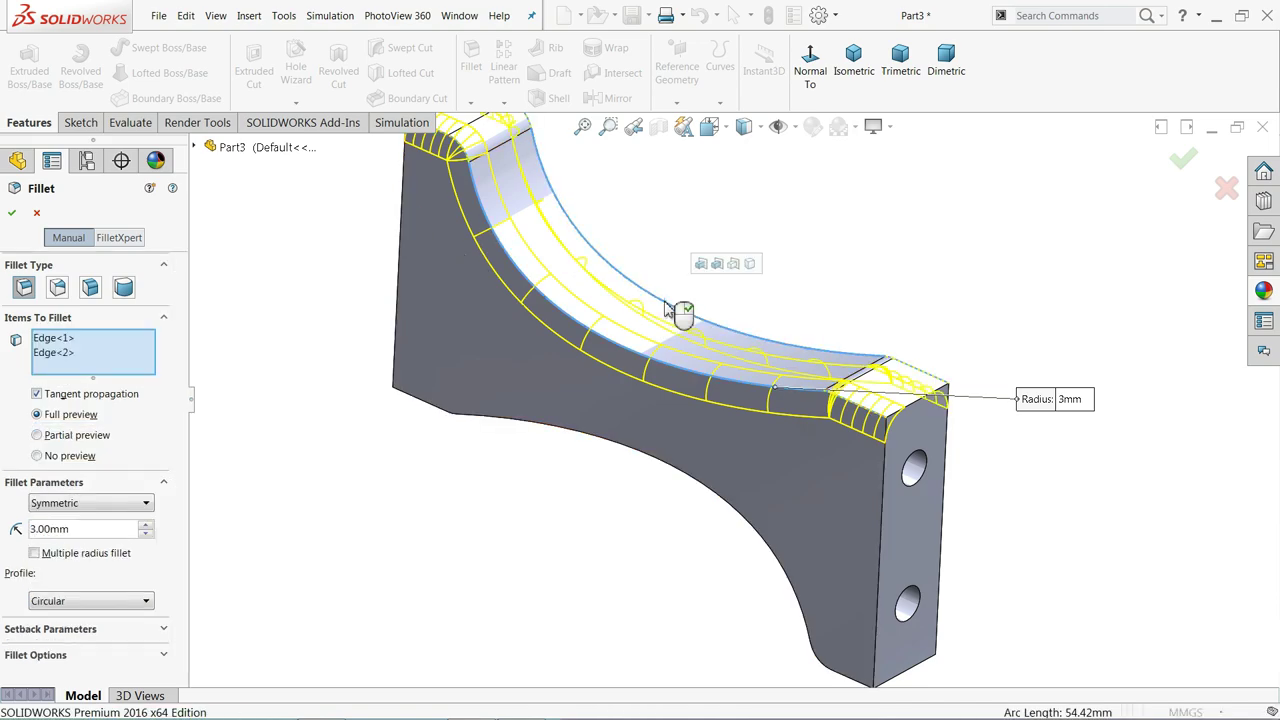
left_click(740, 519)
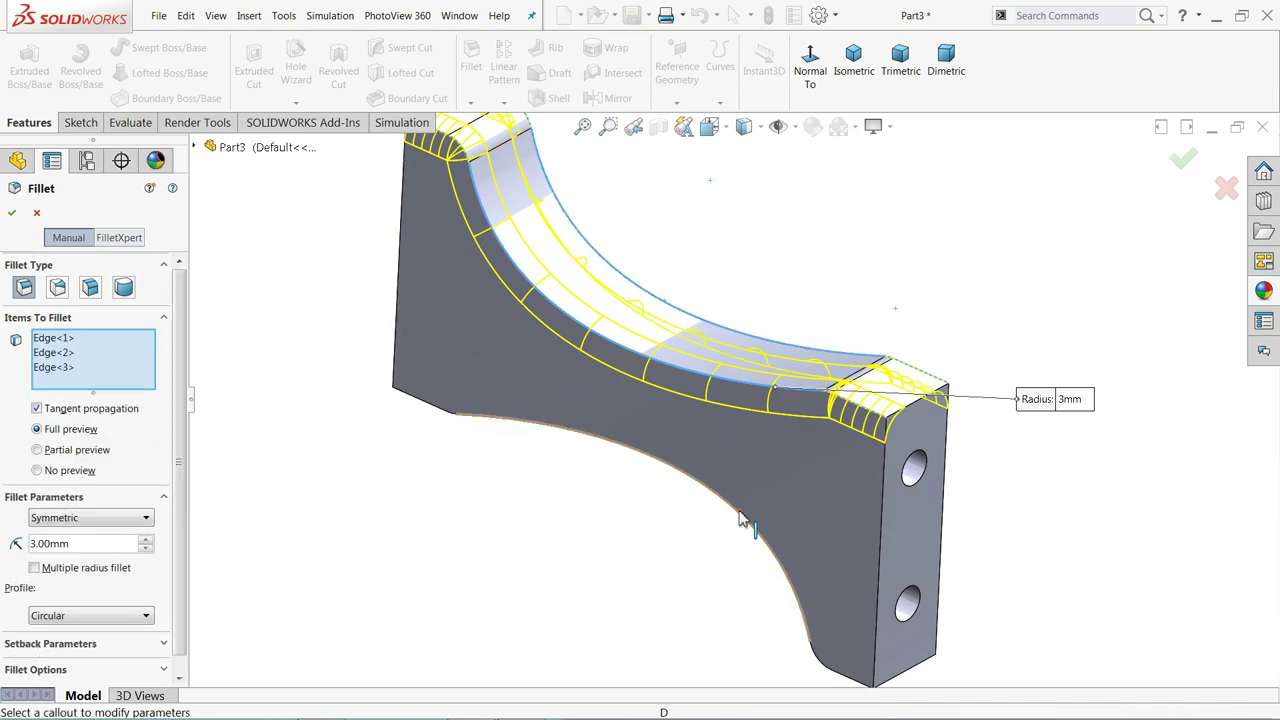
left_click(826, 511)
scroll(548, 507, "up", 3)
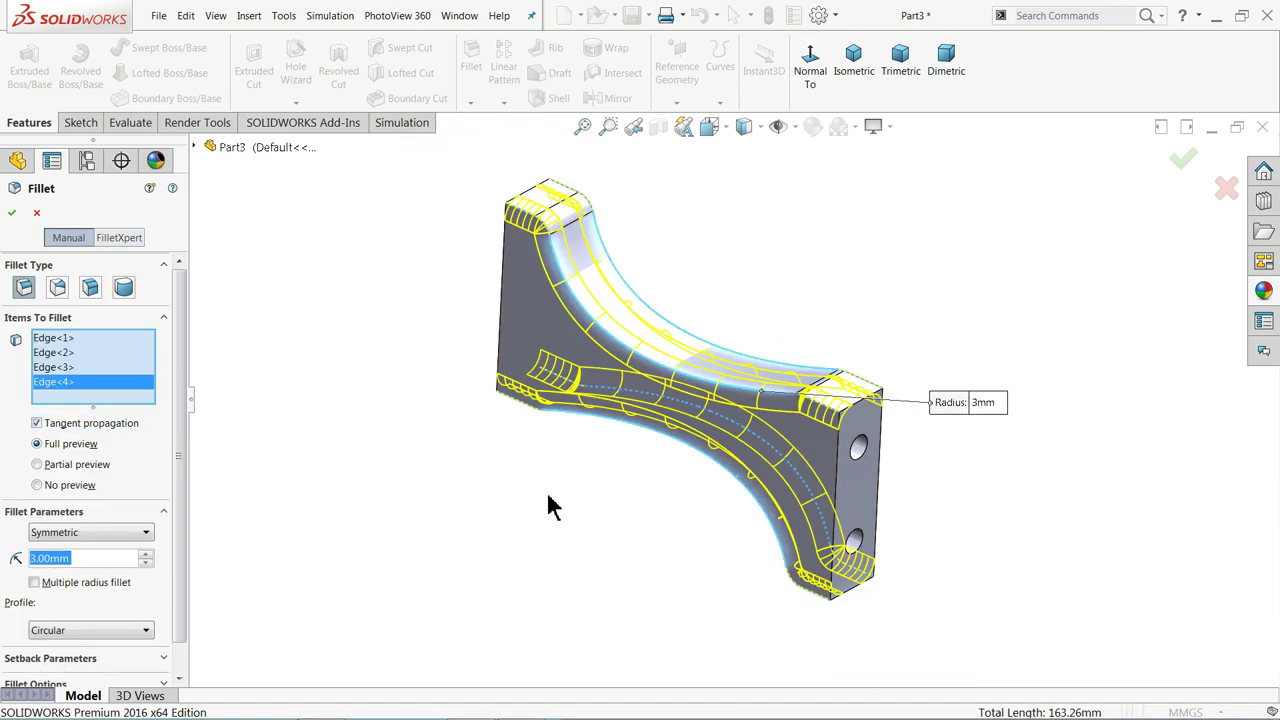
middle_click_drag(548, 507, 668, 423)
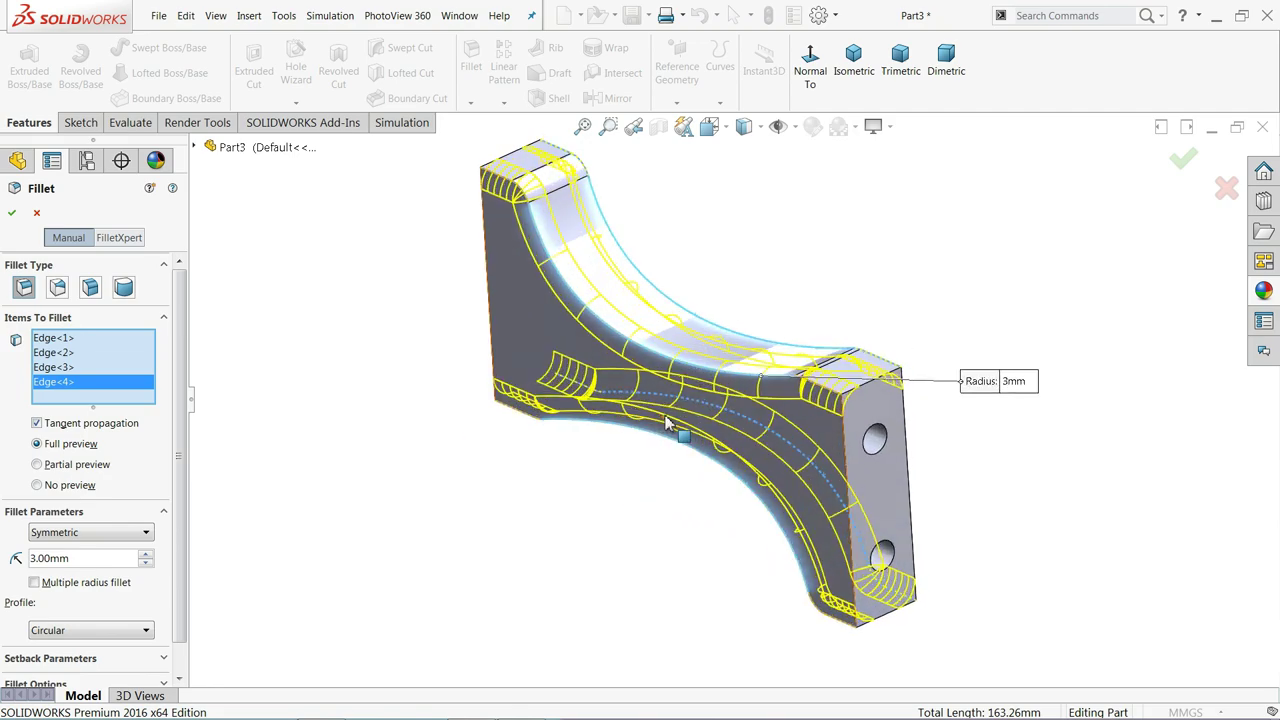
scroll(600, 424, "down", 2)
left_click(12, 212)
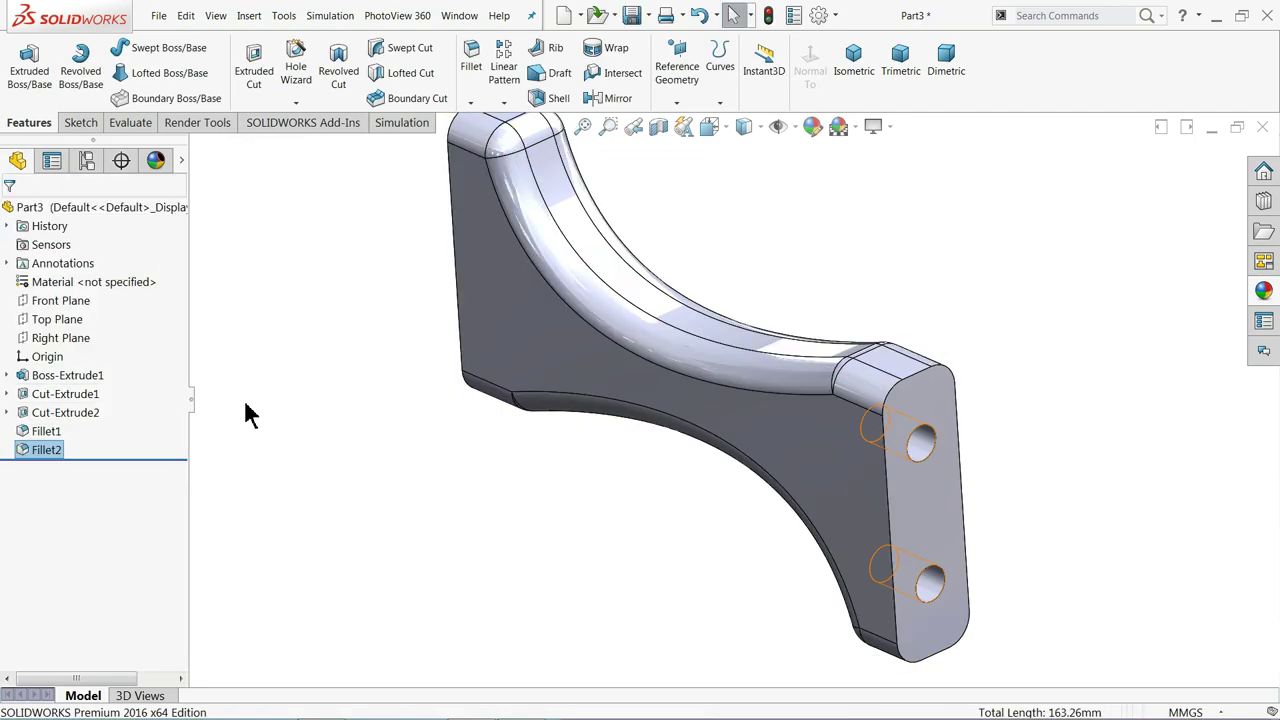
middle_click_drag(497, 483, 491, 449)
- Apply the Wood > Beech 'polished beech 2d' appearance to the isometric crossbar
left_click(491, 449)
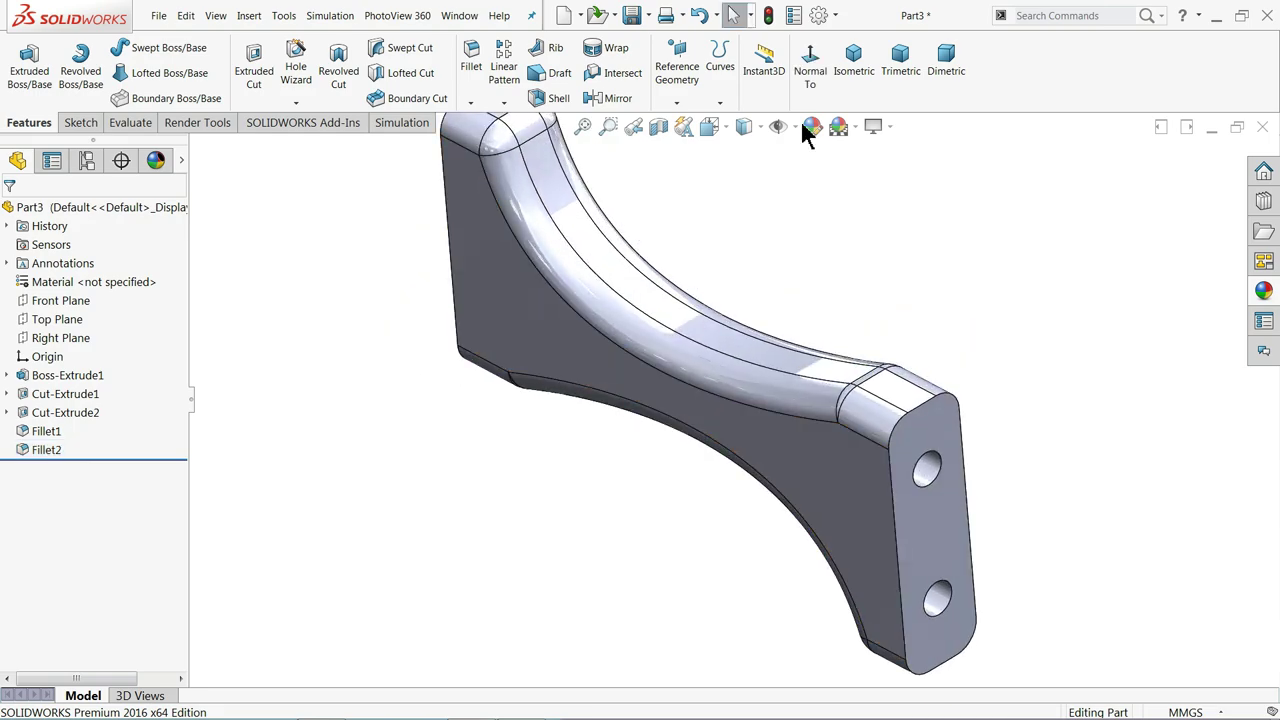
left_click(855, 62)
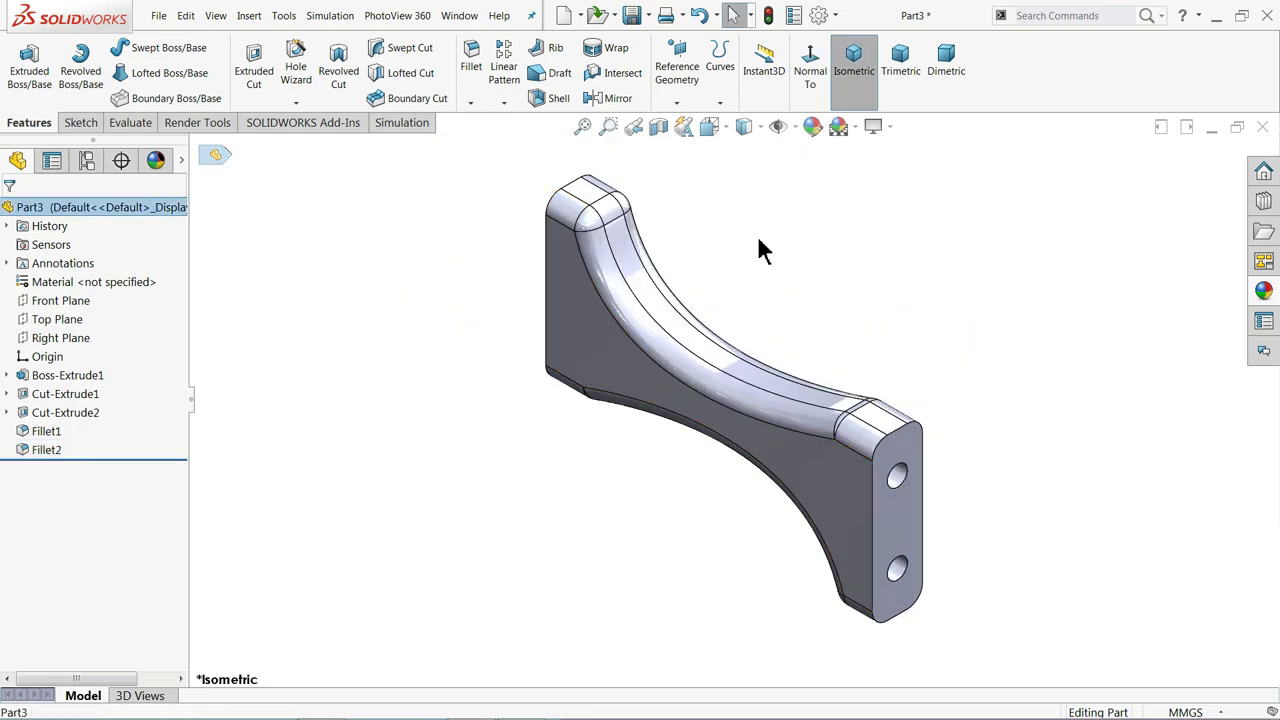
left_click(1265, 293)
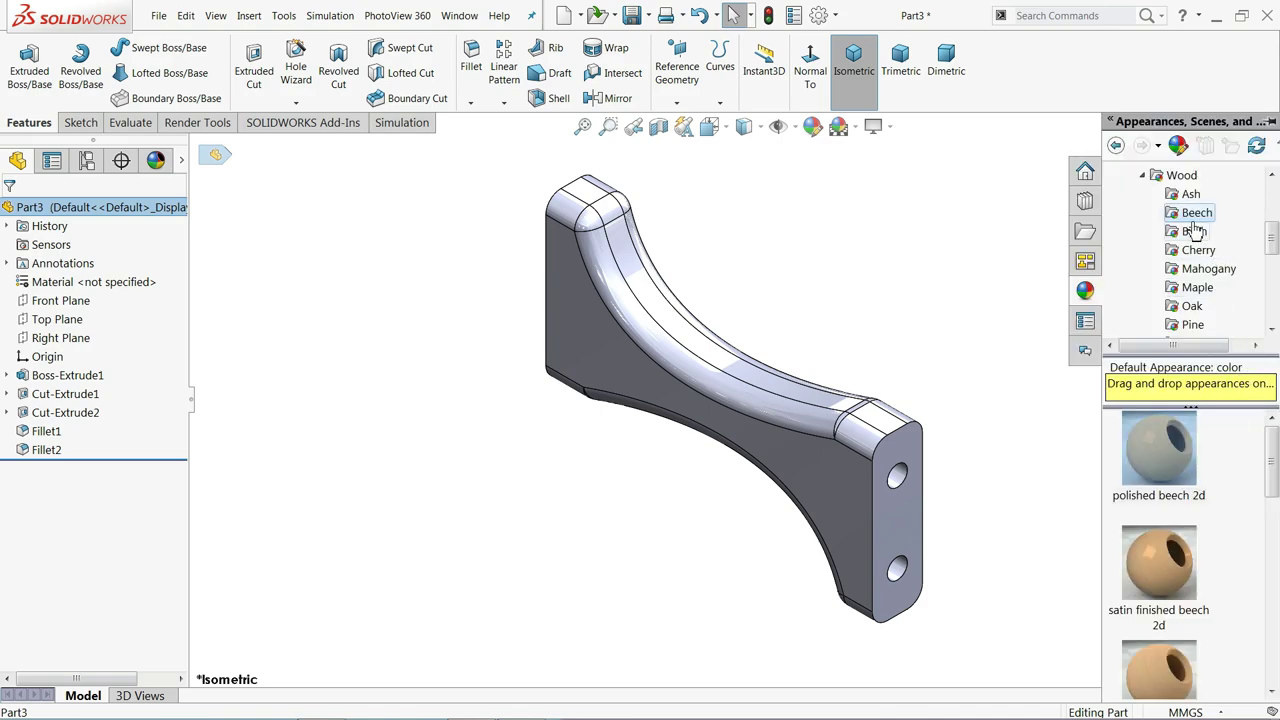
double_click(1158, 473)
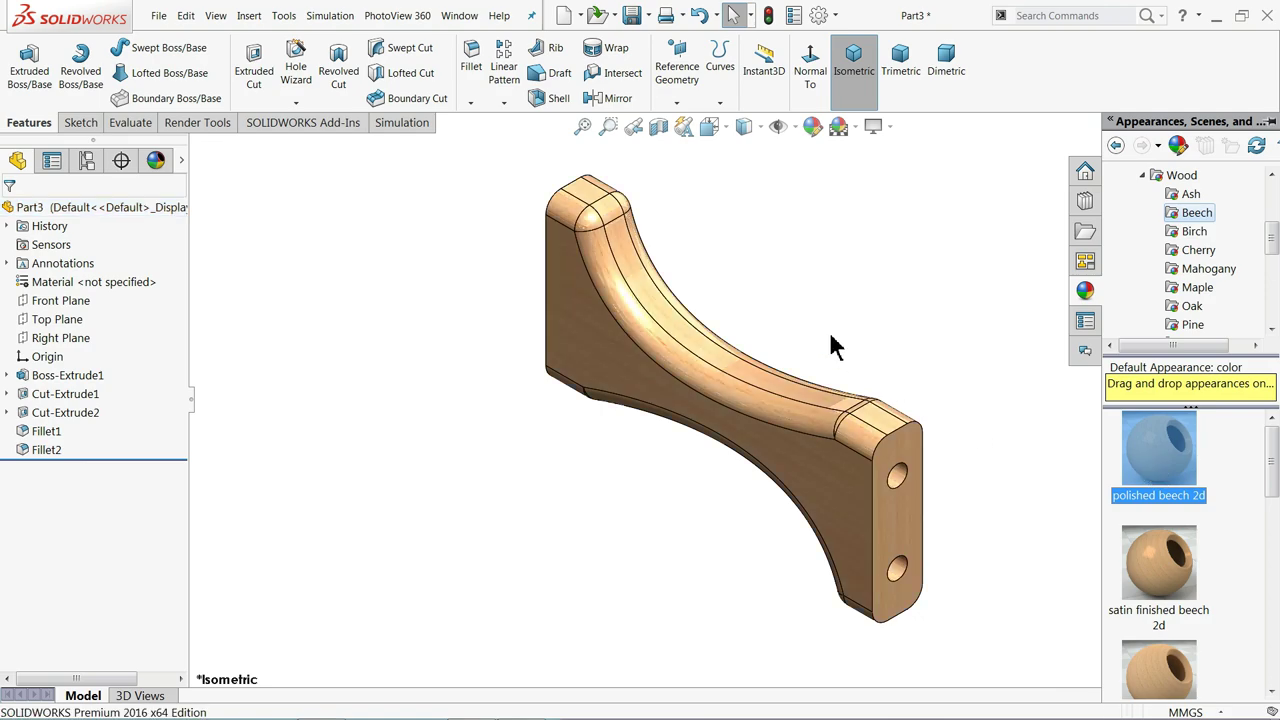
left_click(808, 300)
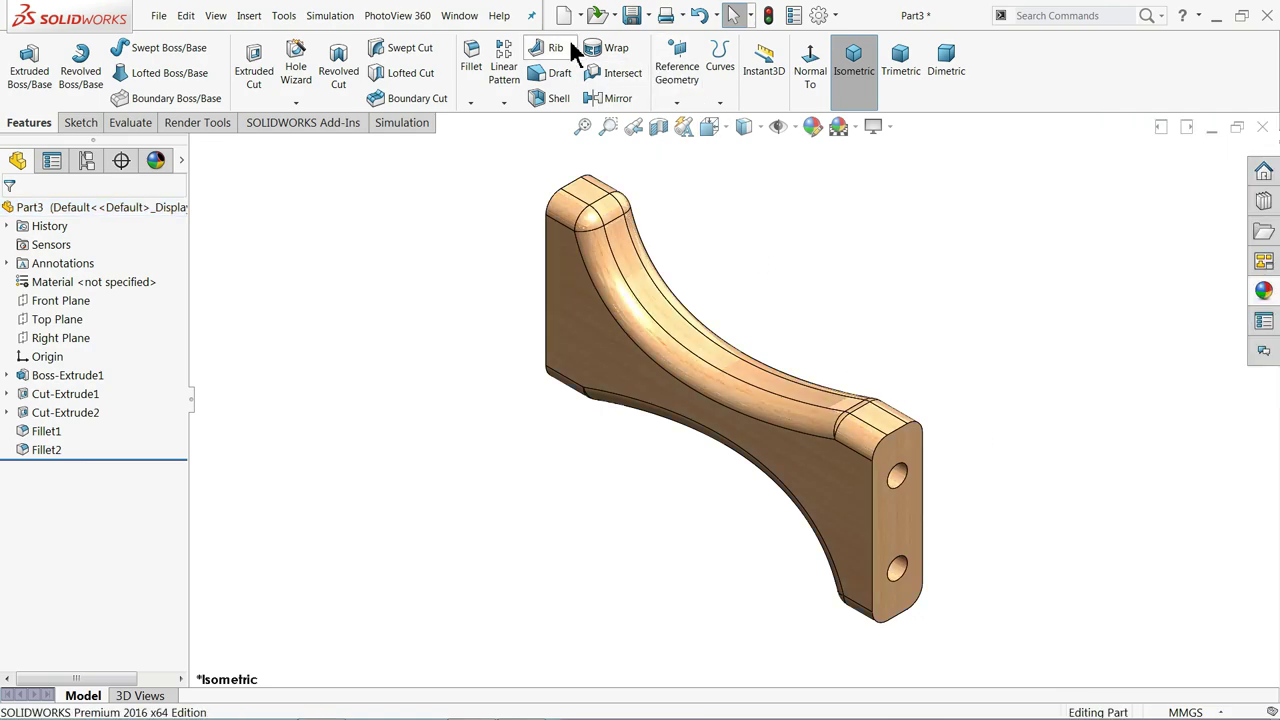
- Start saving the part, typing a new file name beginning '16.'
left_click(630, 17)
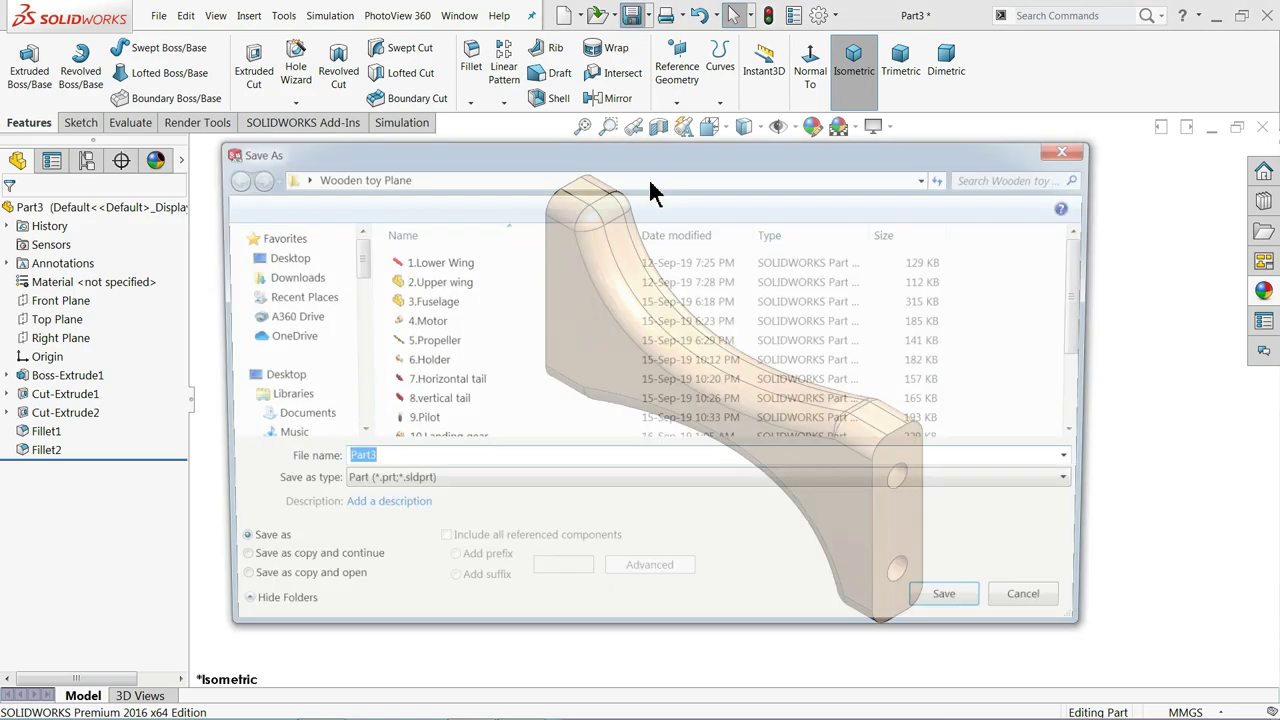
type("16.Vertical cross bar")
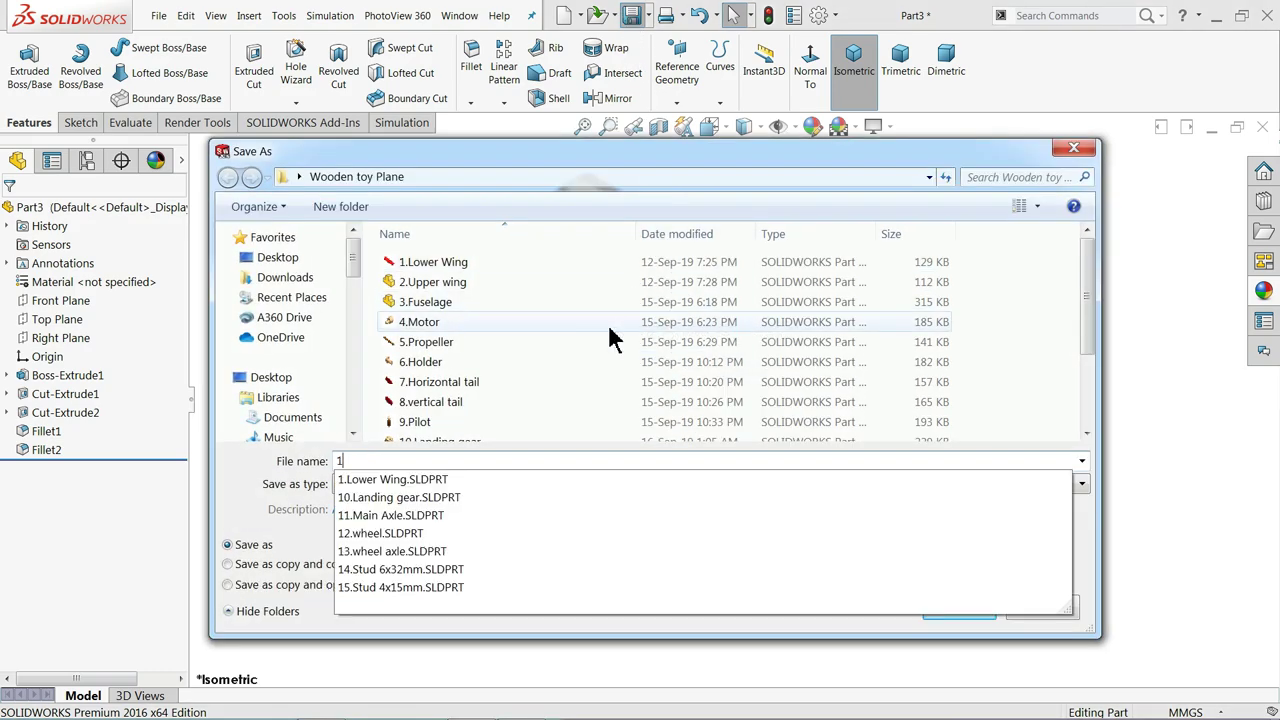